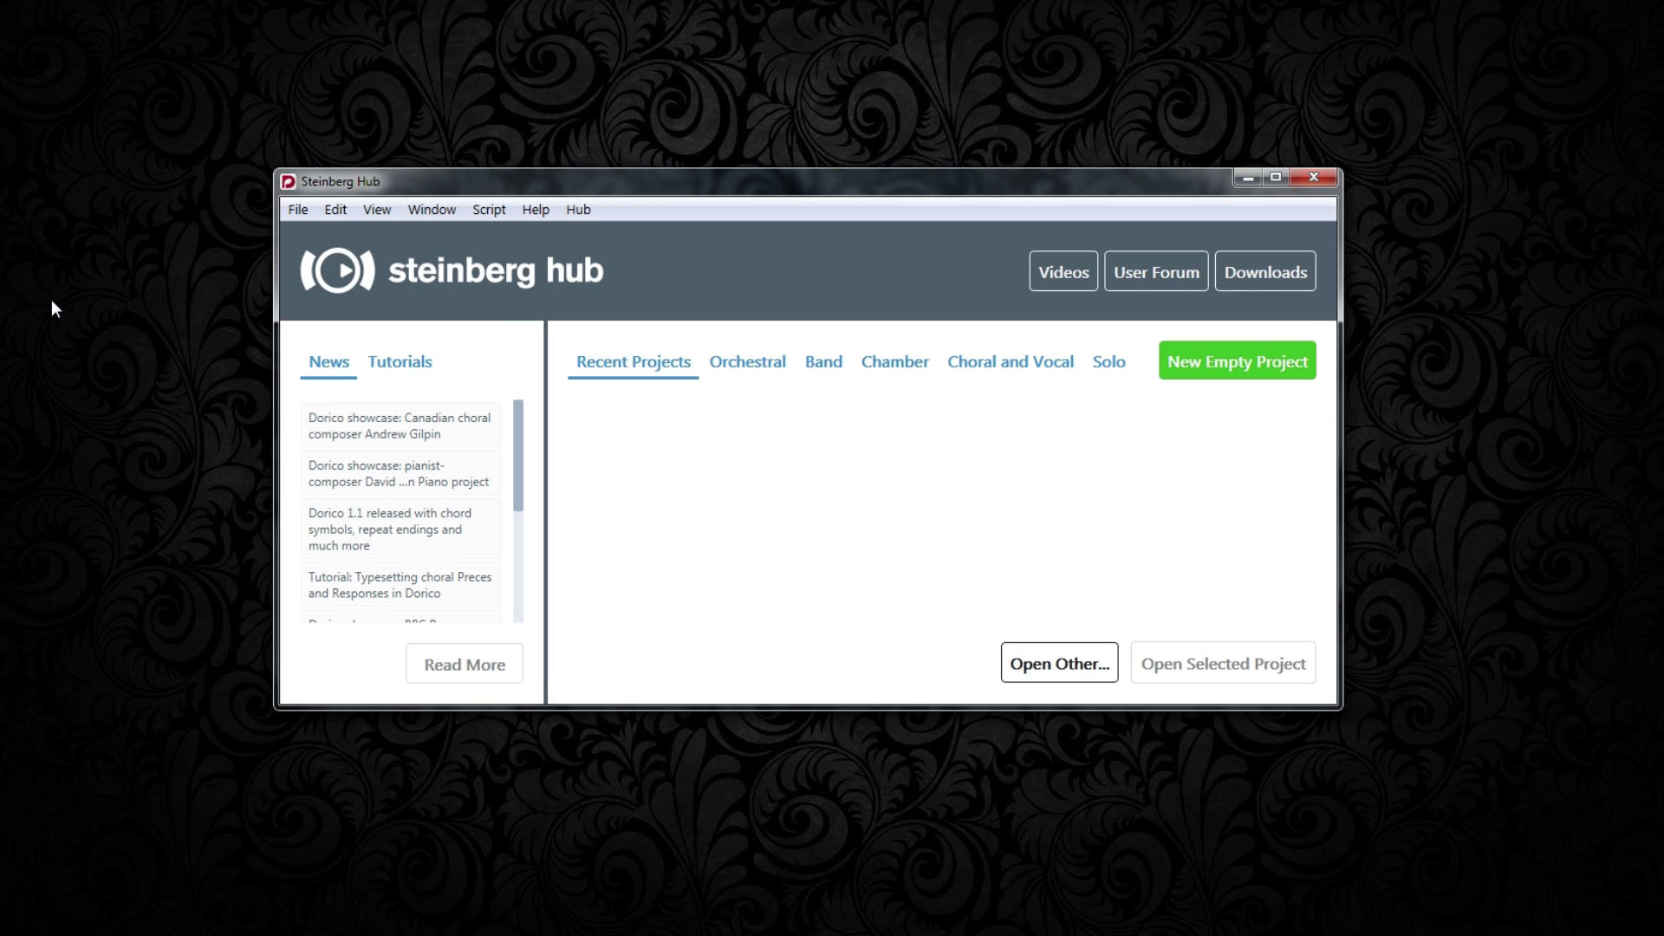
# Step: Browse the Orchestral, Band, Chamber, Choral and Vocal, and Solo templates, then start a new empty project
pyautogui.click(756, 368)
pyautogui.click(824, 363)
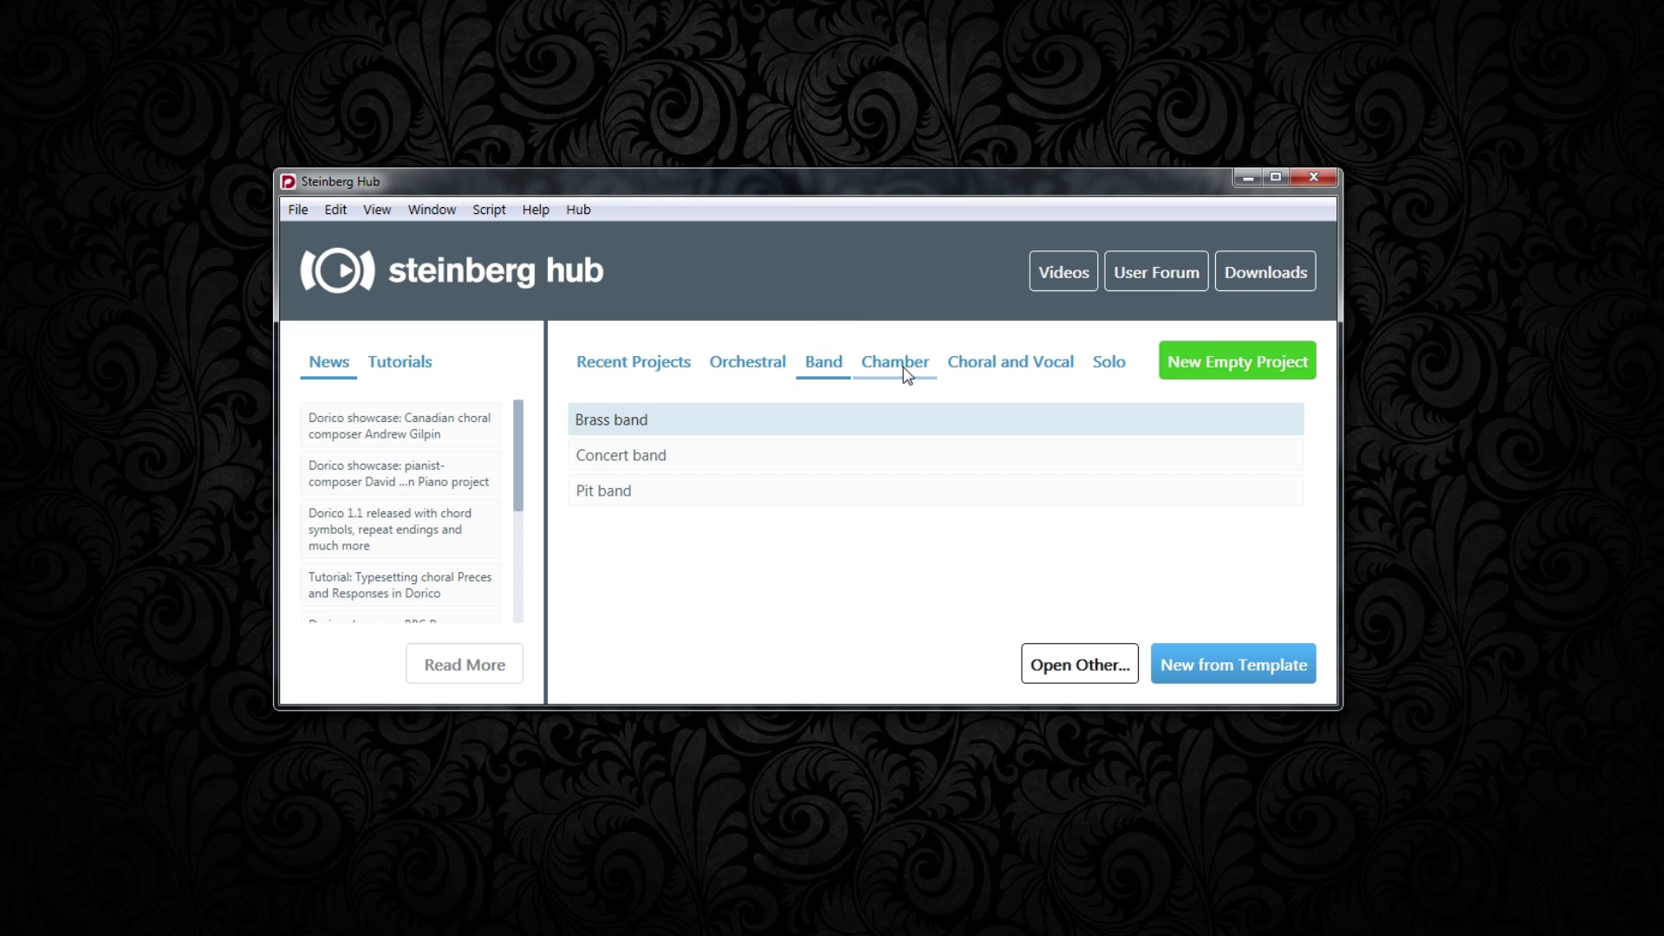
pyautogui.click(906, 374)
pyautogui.click(1006, 371)
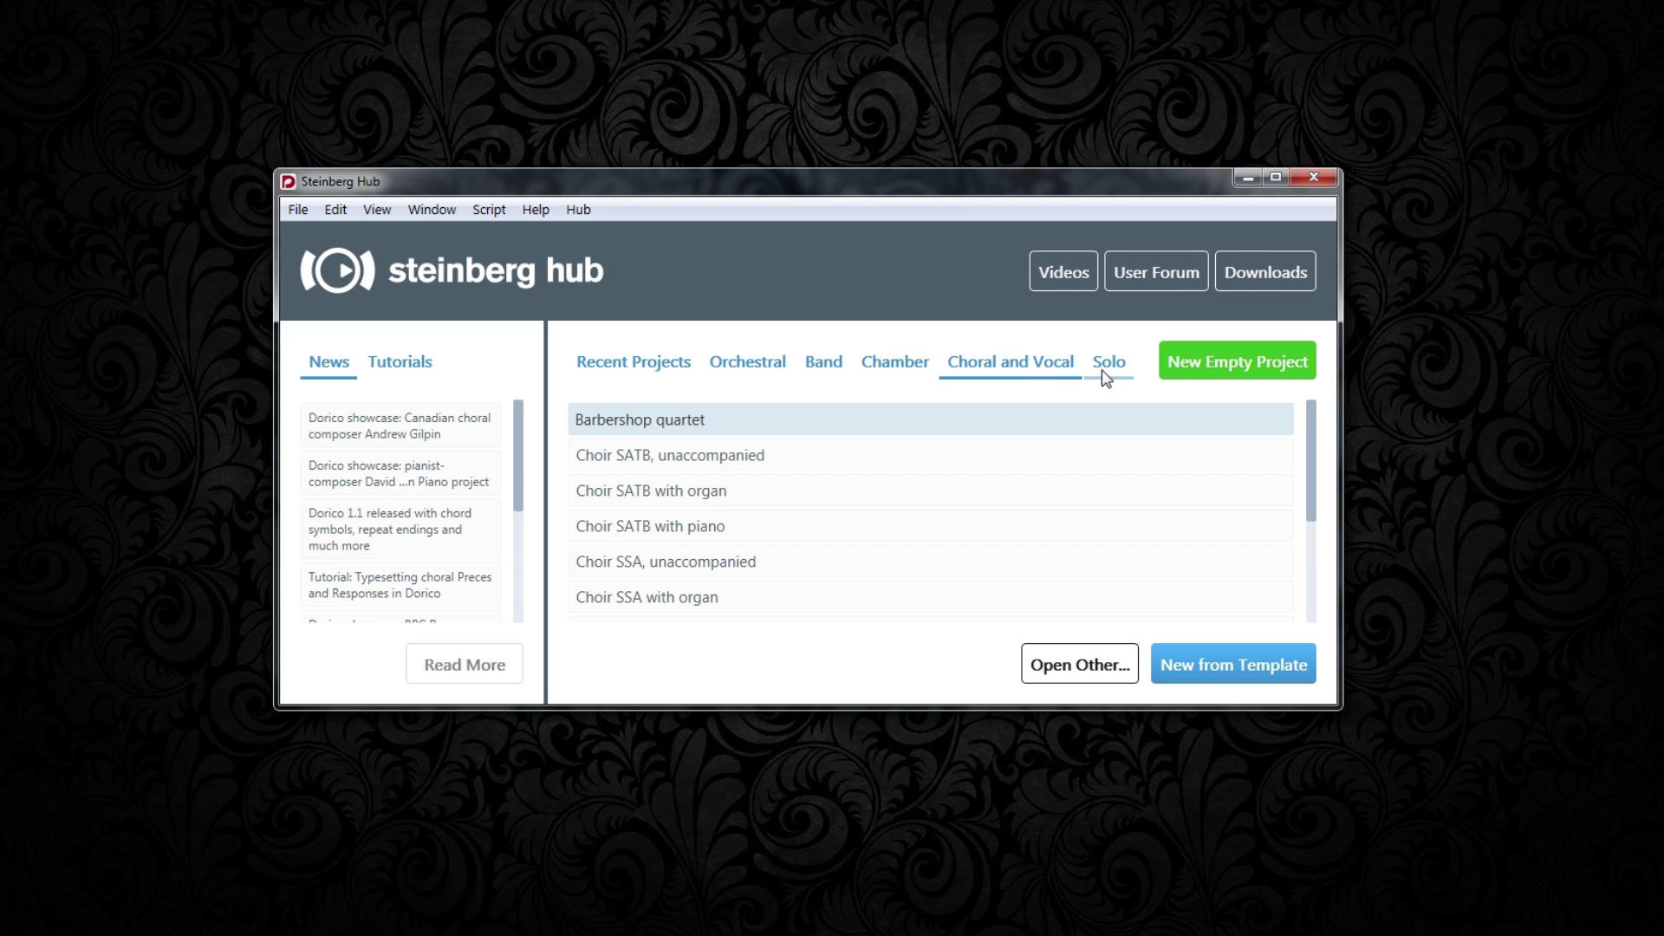
pyautogui.click(1106, 378)
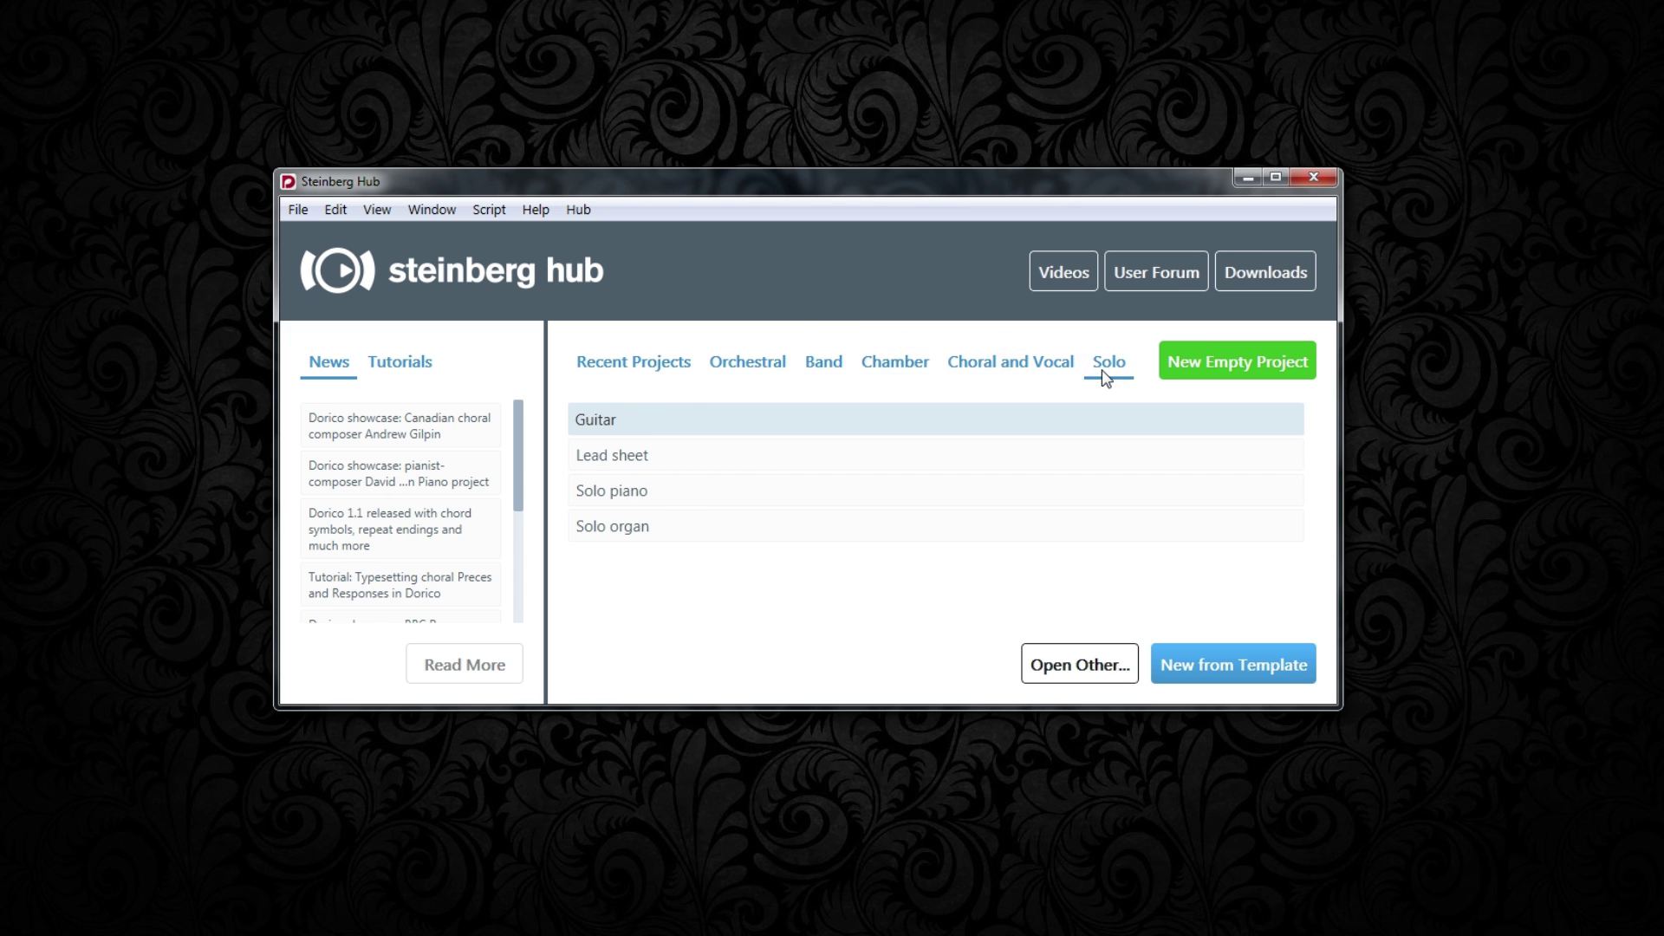
pyautogui.click(1204, 379)
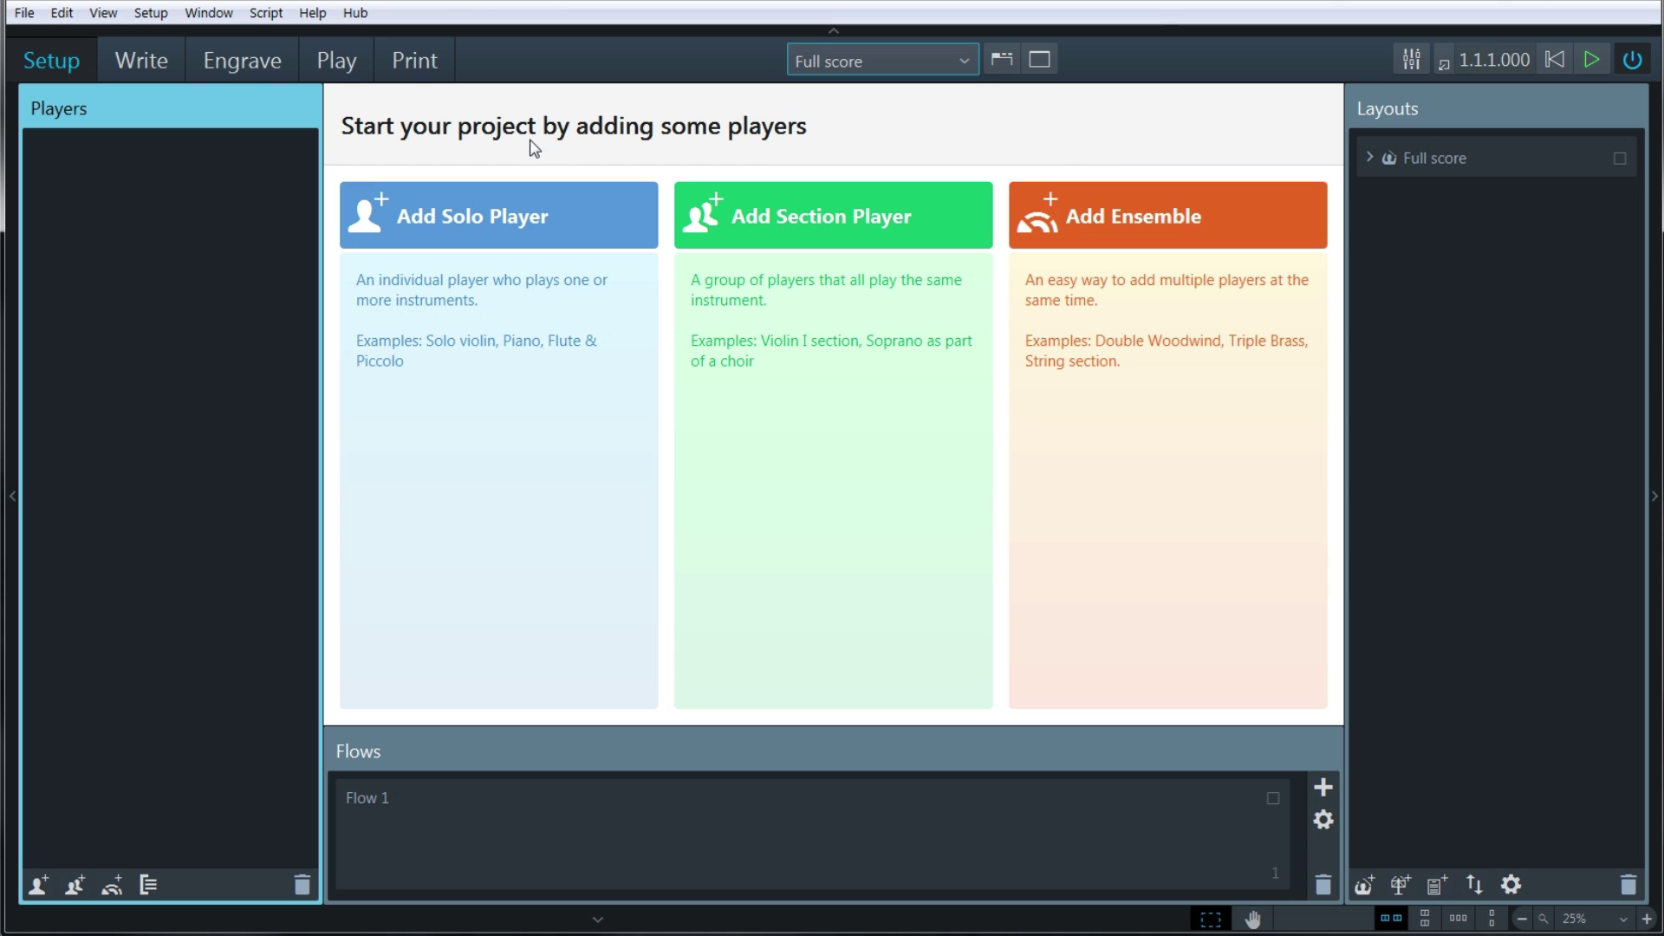
# Step: Add a solo player and give it the Piano, found by searching 'pi'
pyautogui.click(489, 221)
pyautogui.scroll(-15, 667, 182)
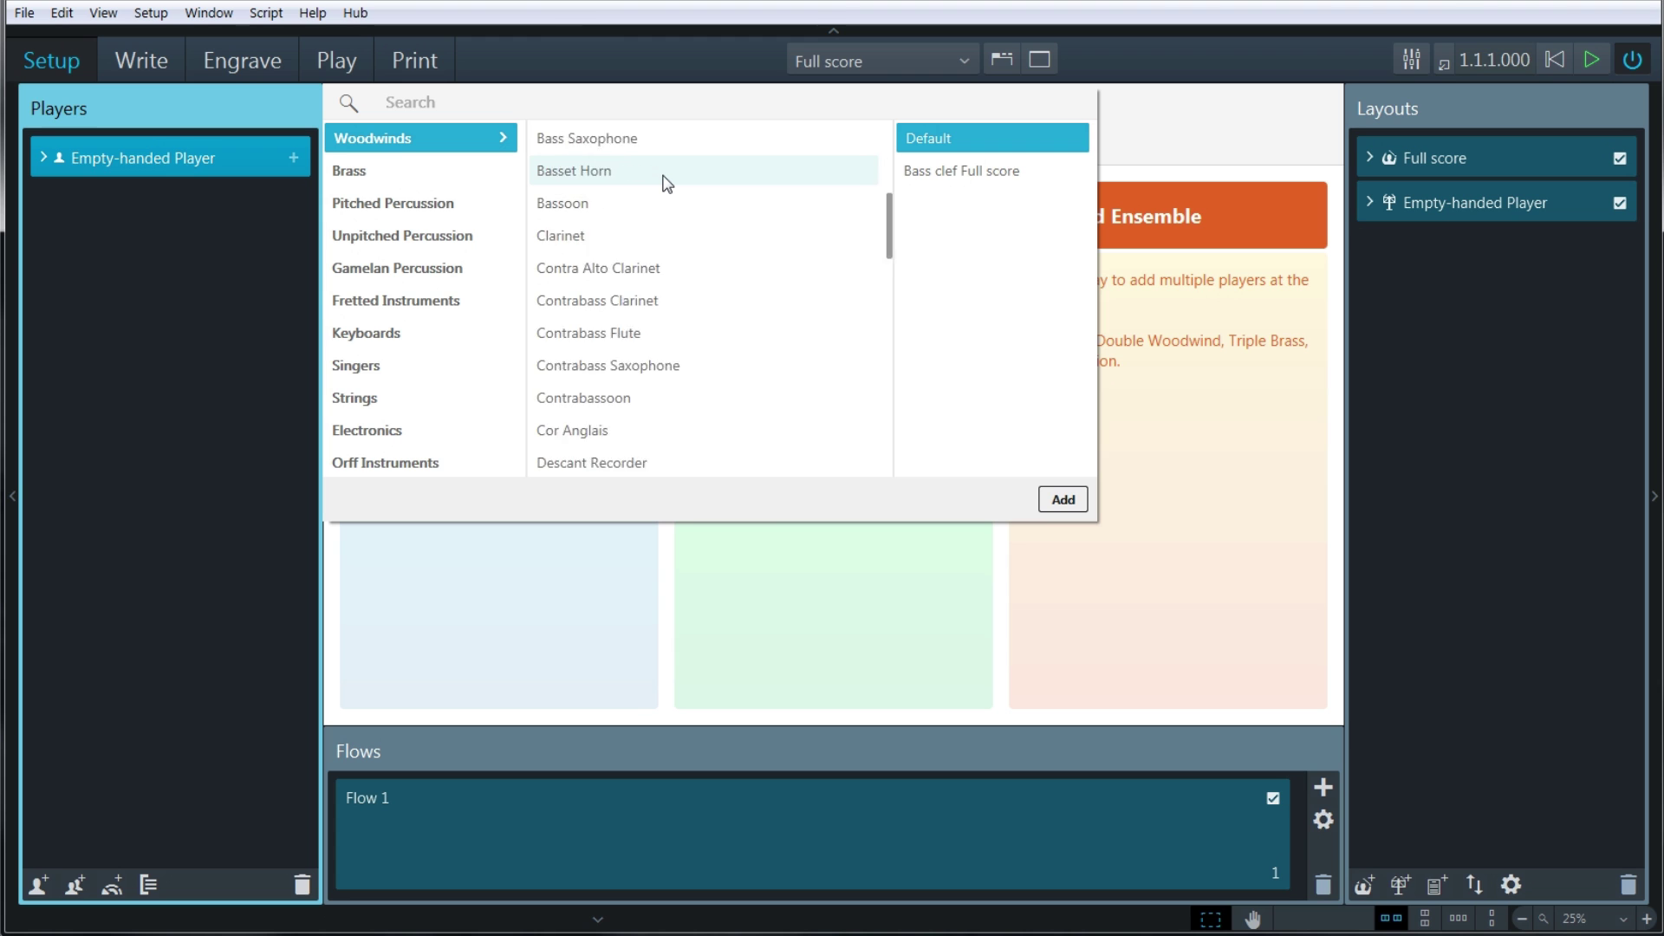
pyautogui.scroll(-3, 668, 182)
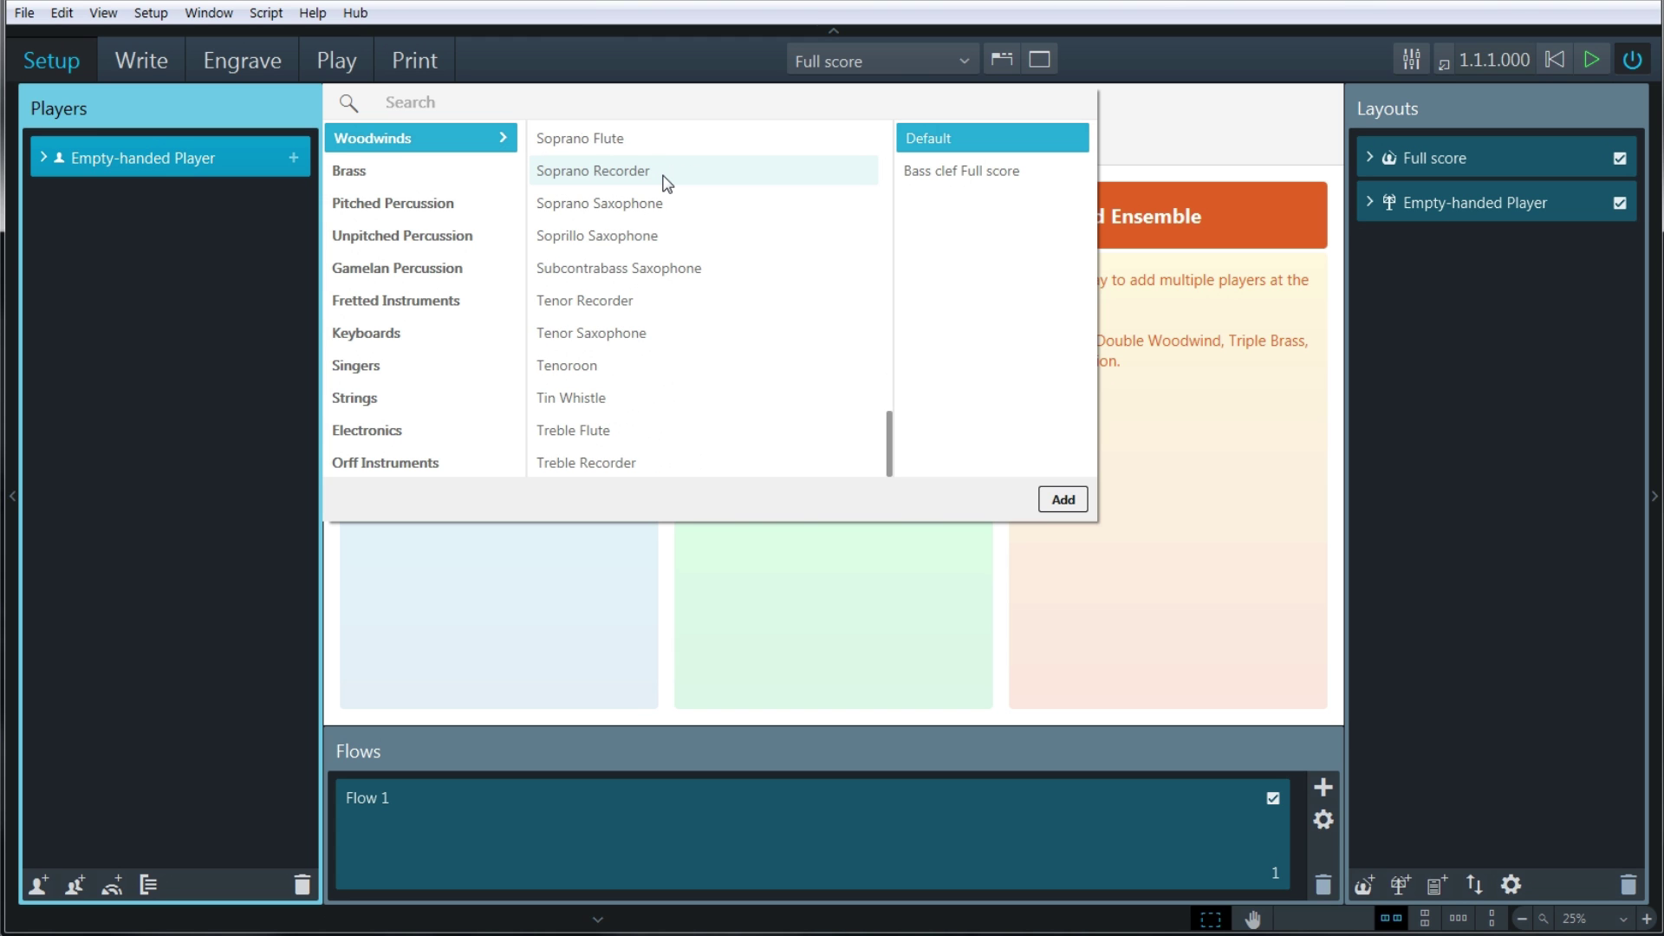
pyautogui.click(434, 172)
pyautogui.scroll(-4, 626, 182)
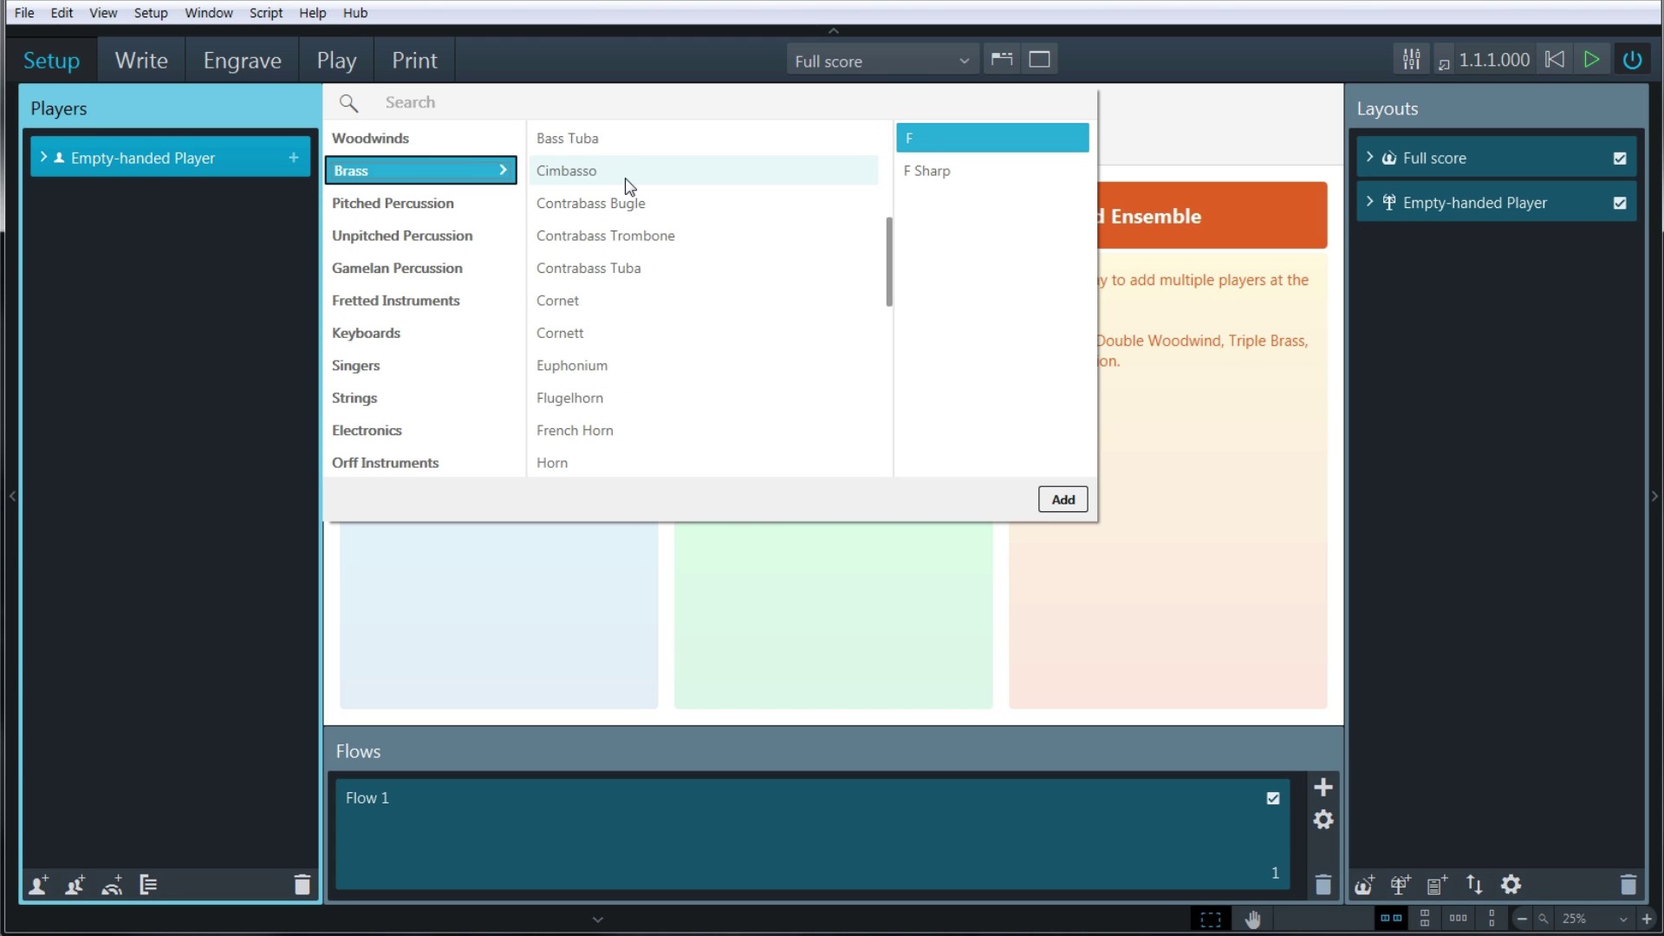
pyautogui.scroll(-6, 629, 186)
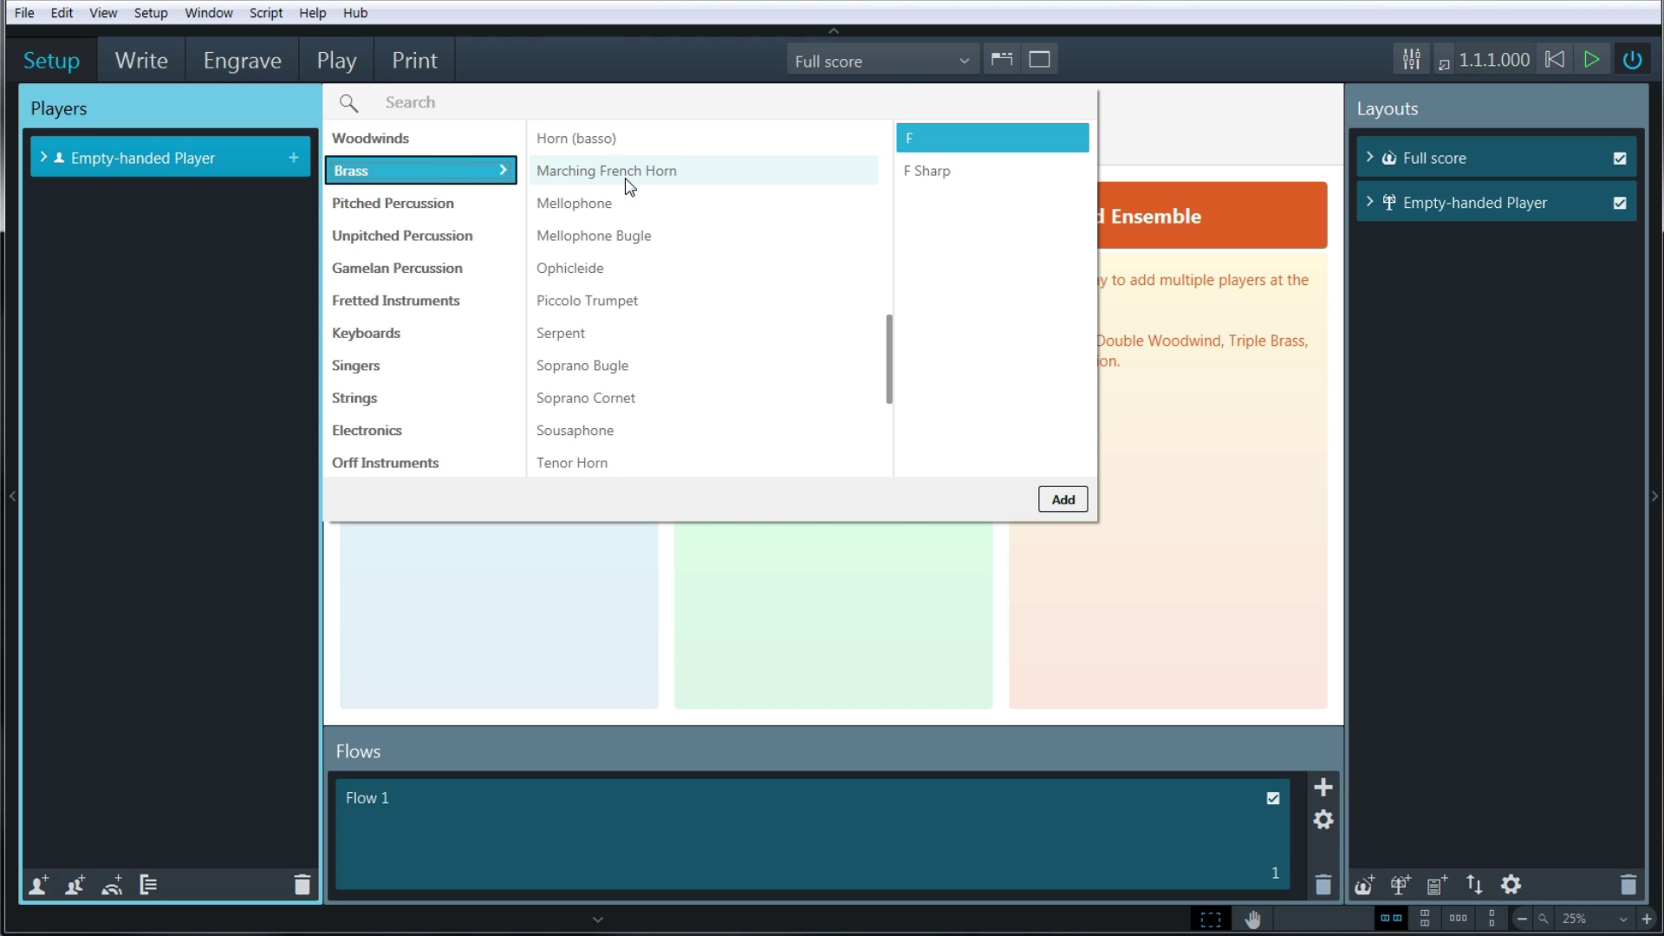
pyautogui.click(441, 106)
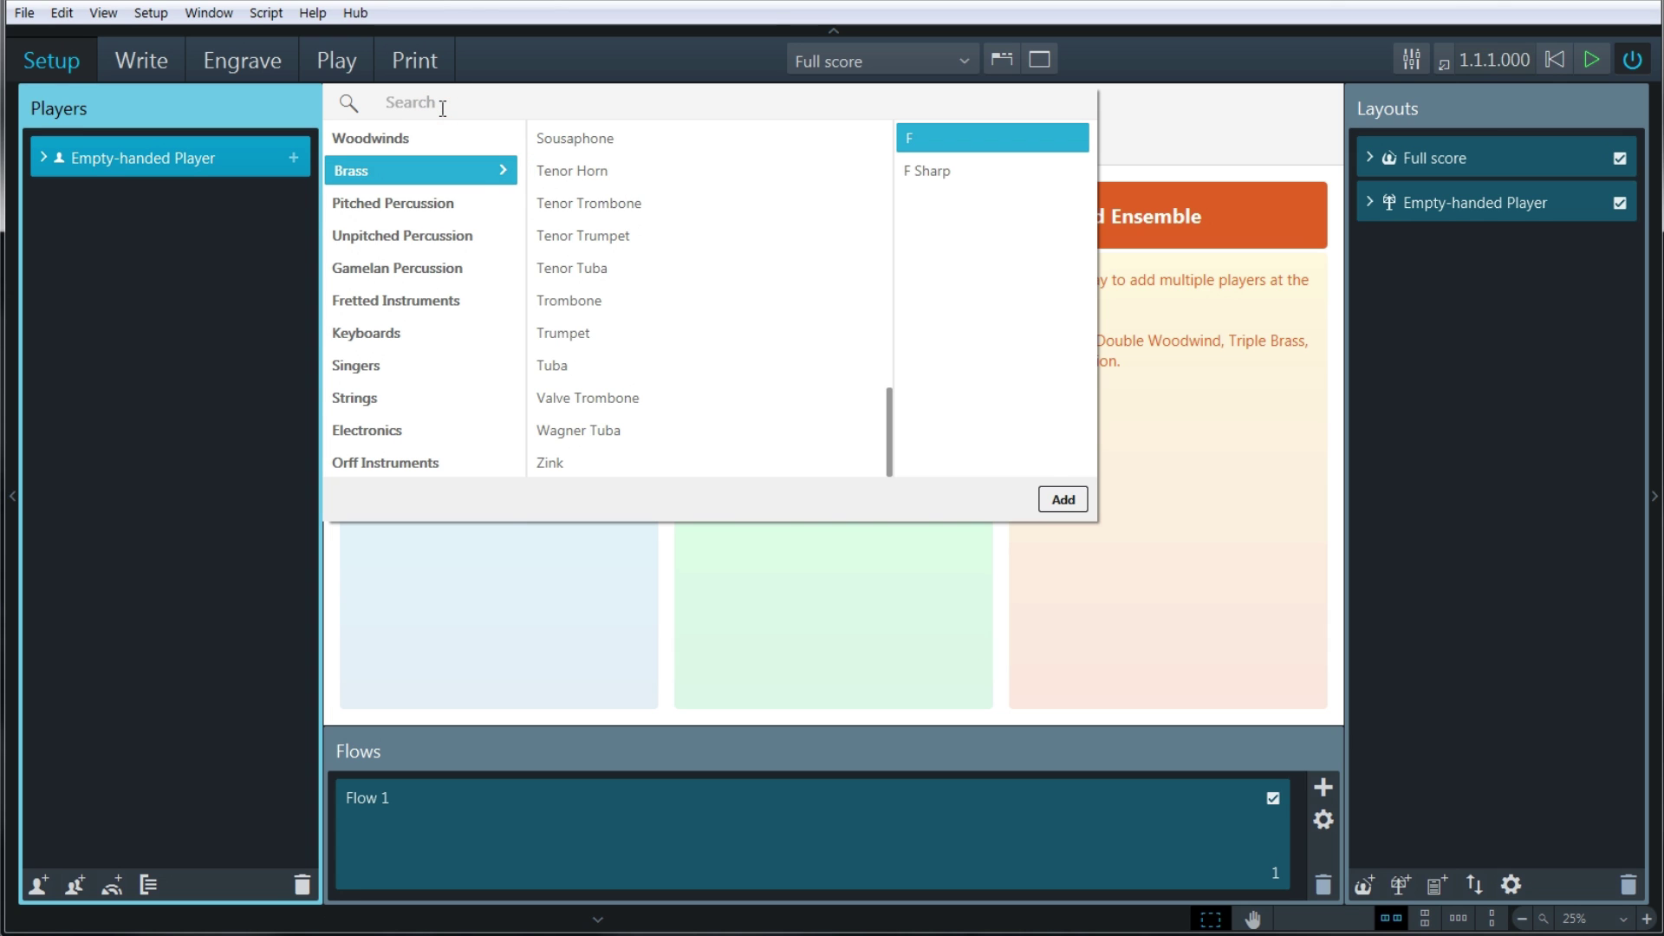
pyautogui.write('pi')
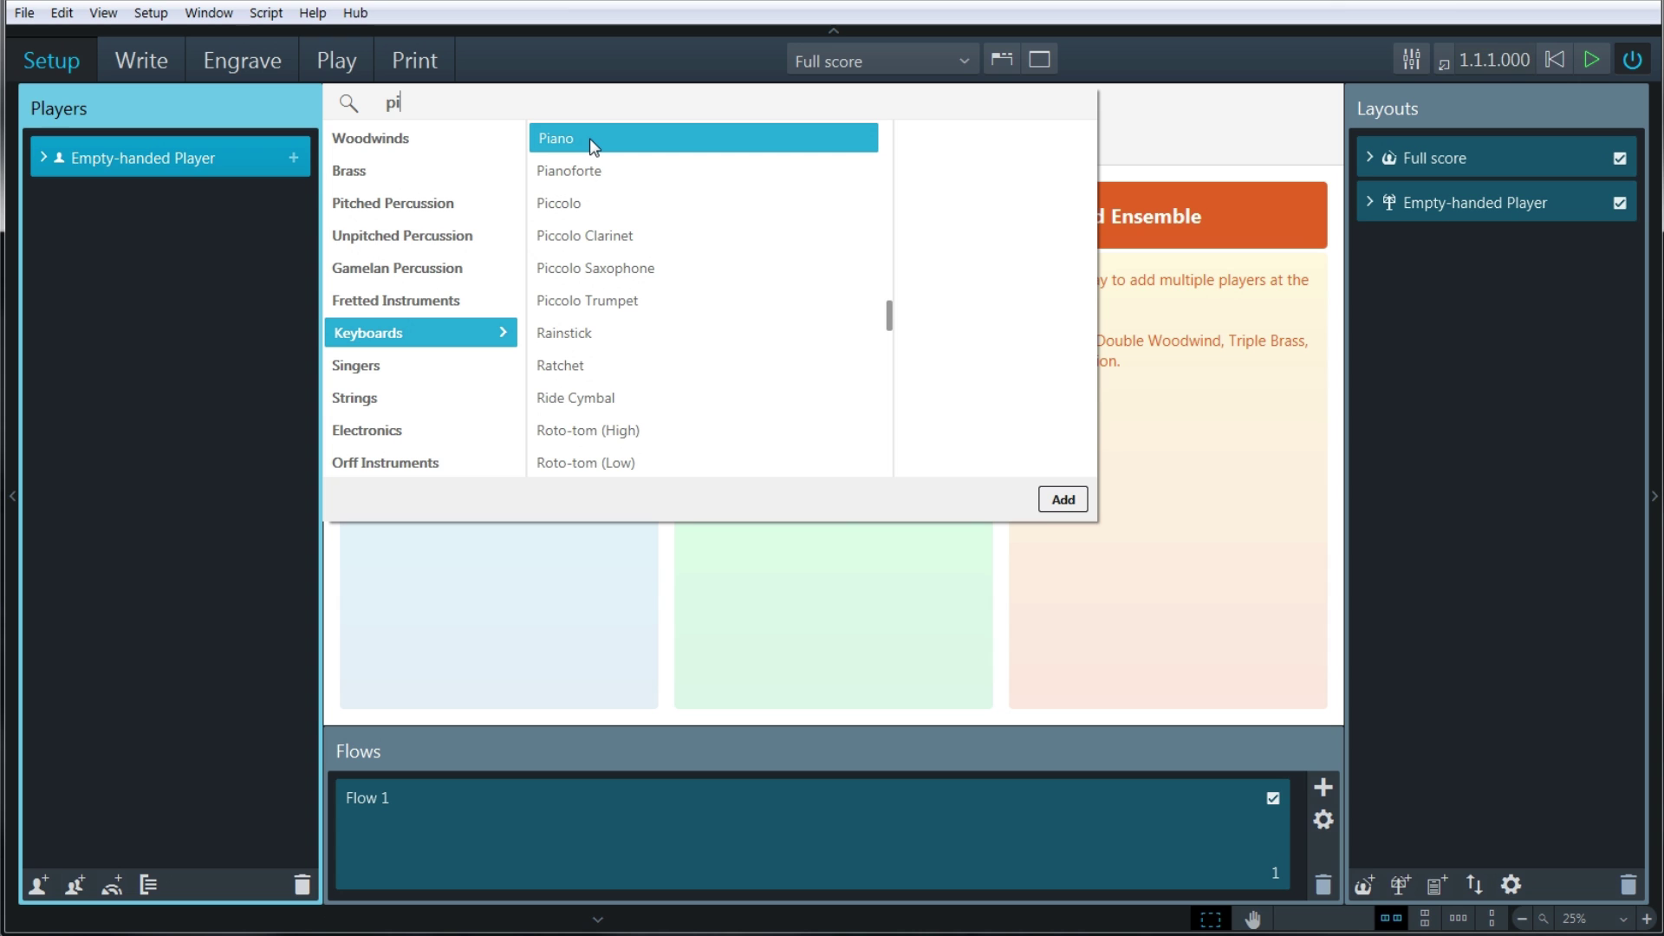
pyautogui.click(1075, 500)
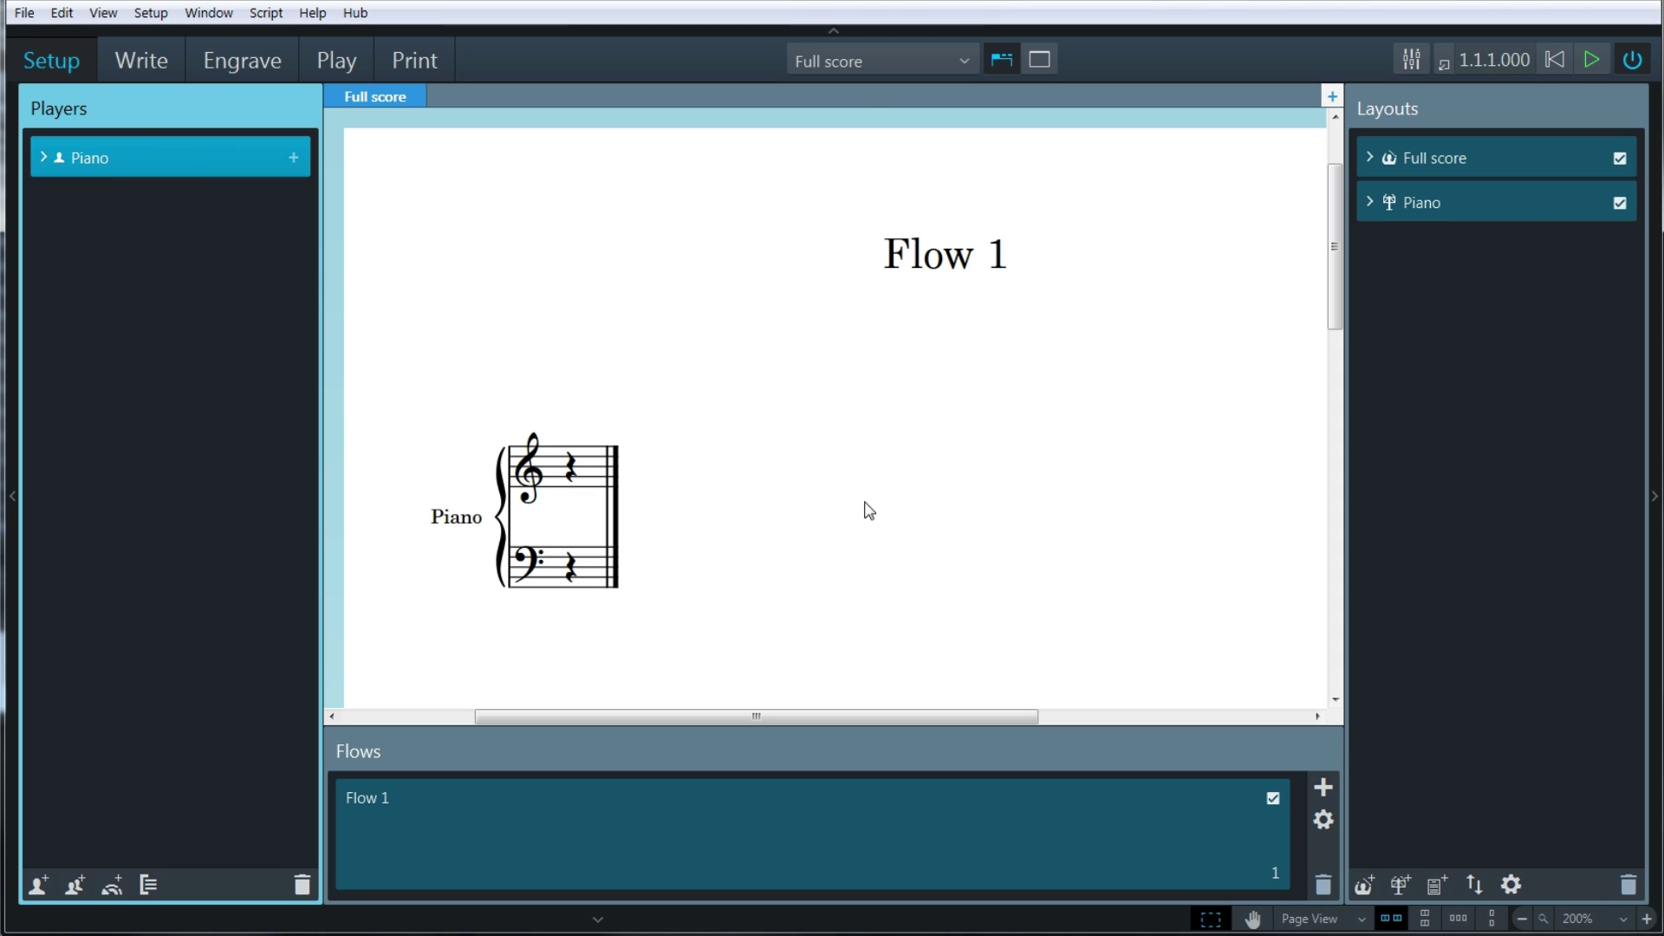
pyautogui.click(40, 889)
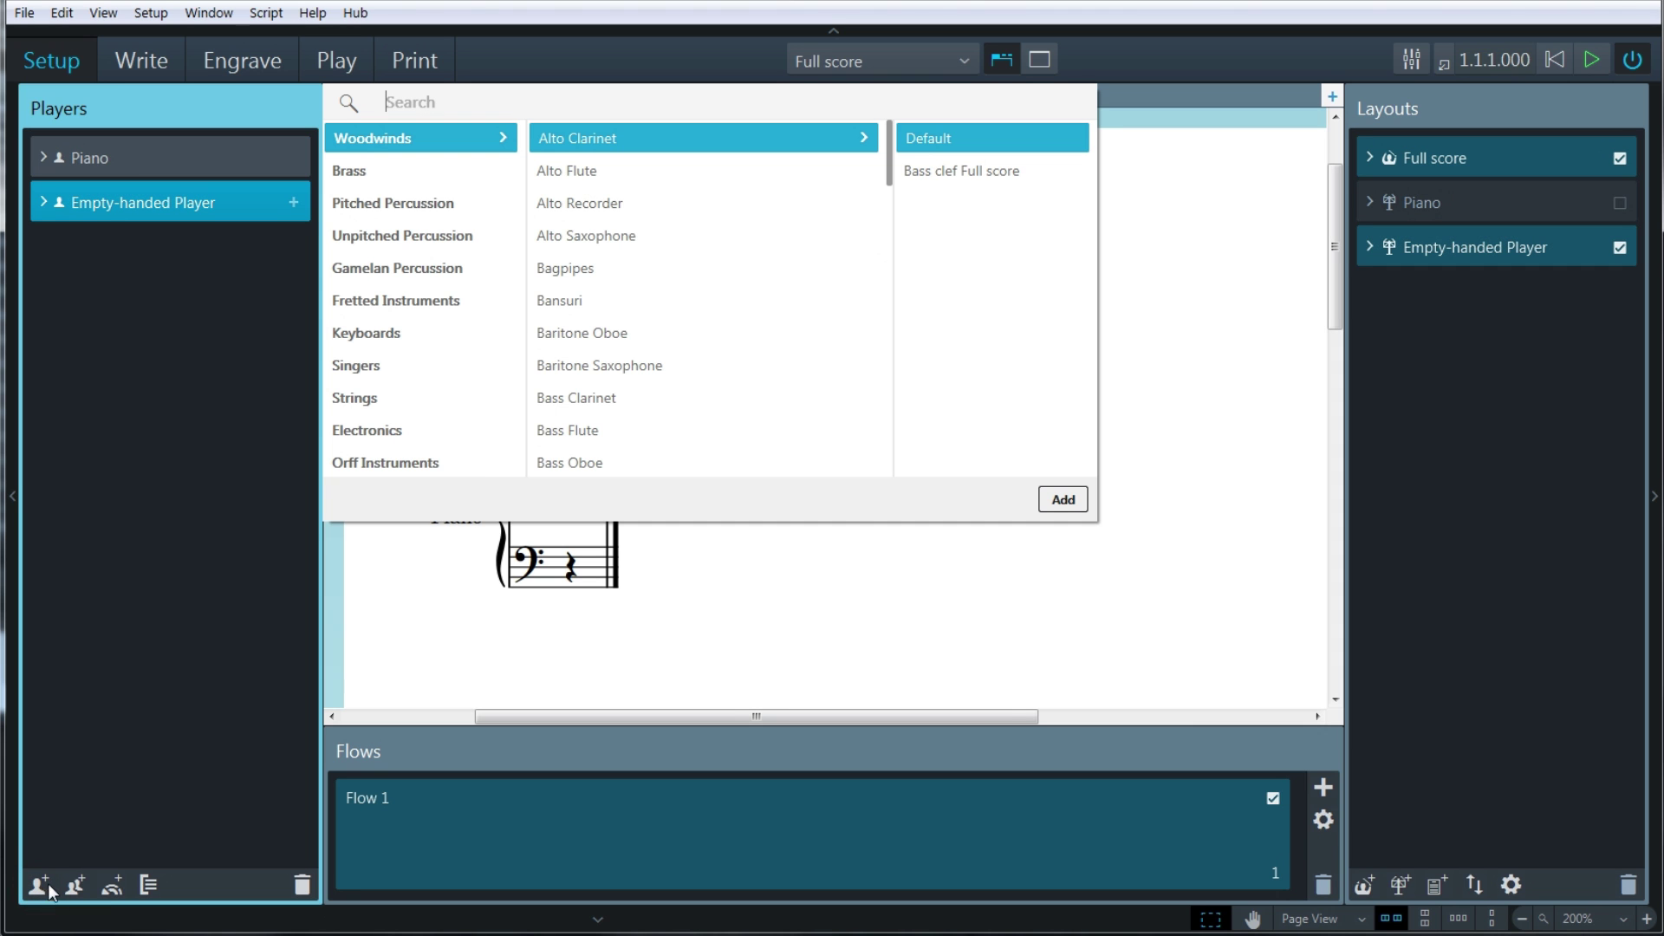
pyautogui.click(1063, 500)
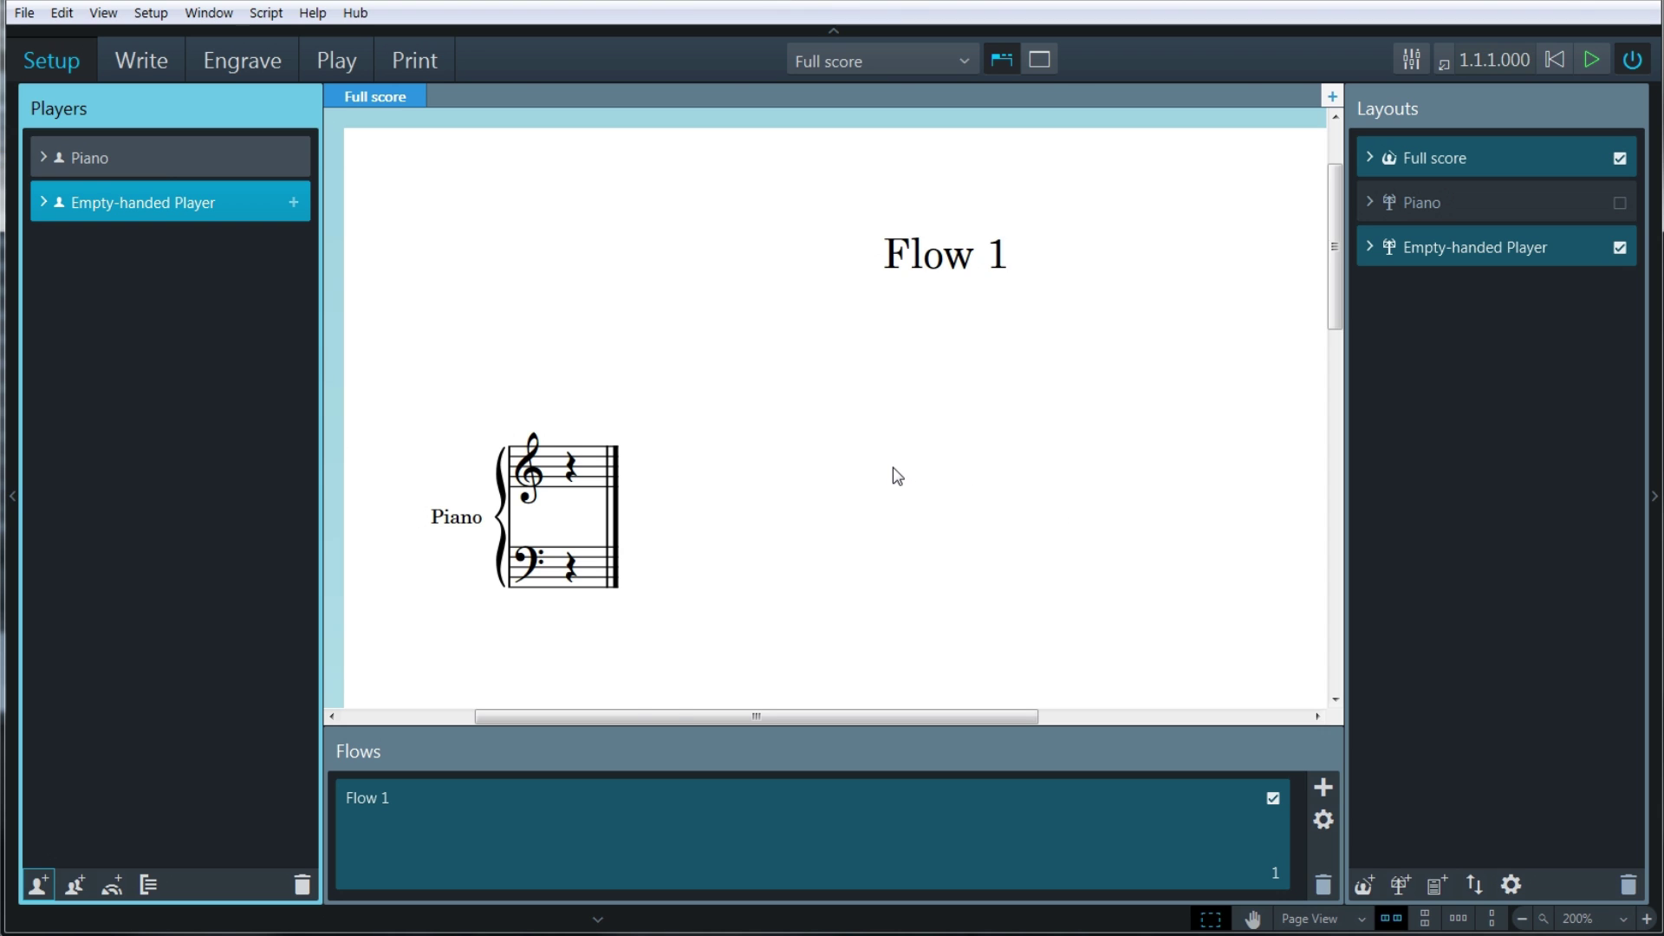
pyautogui.scroll(-1, 893, 476)
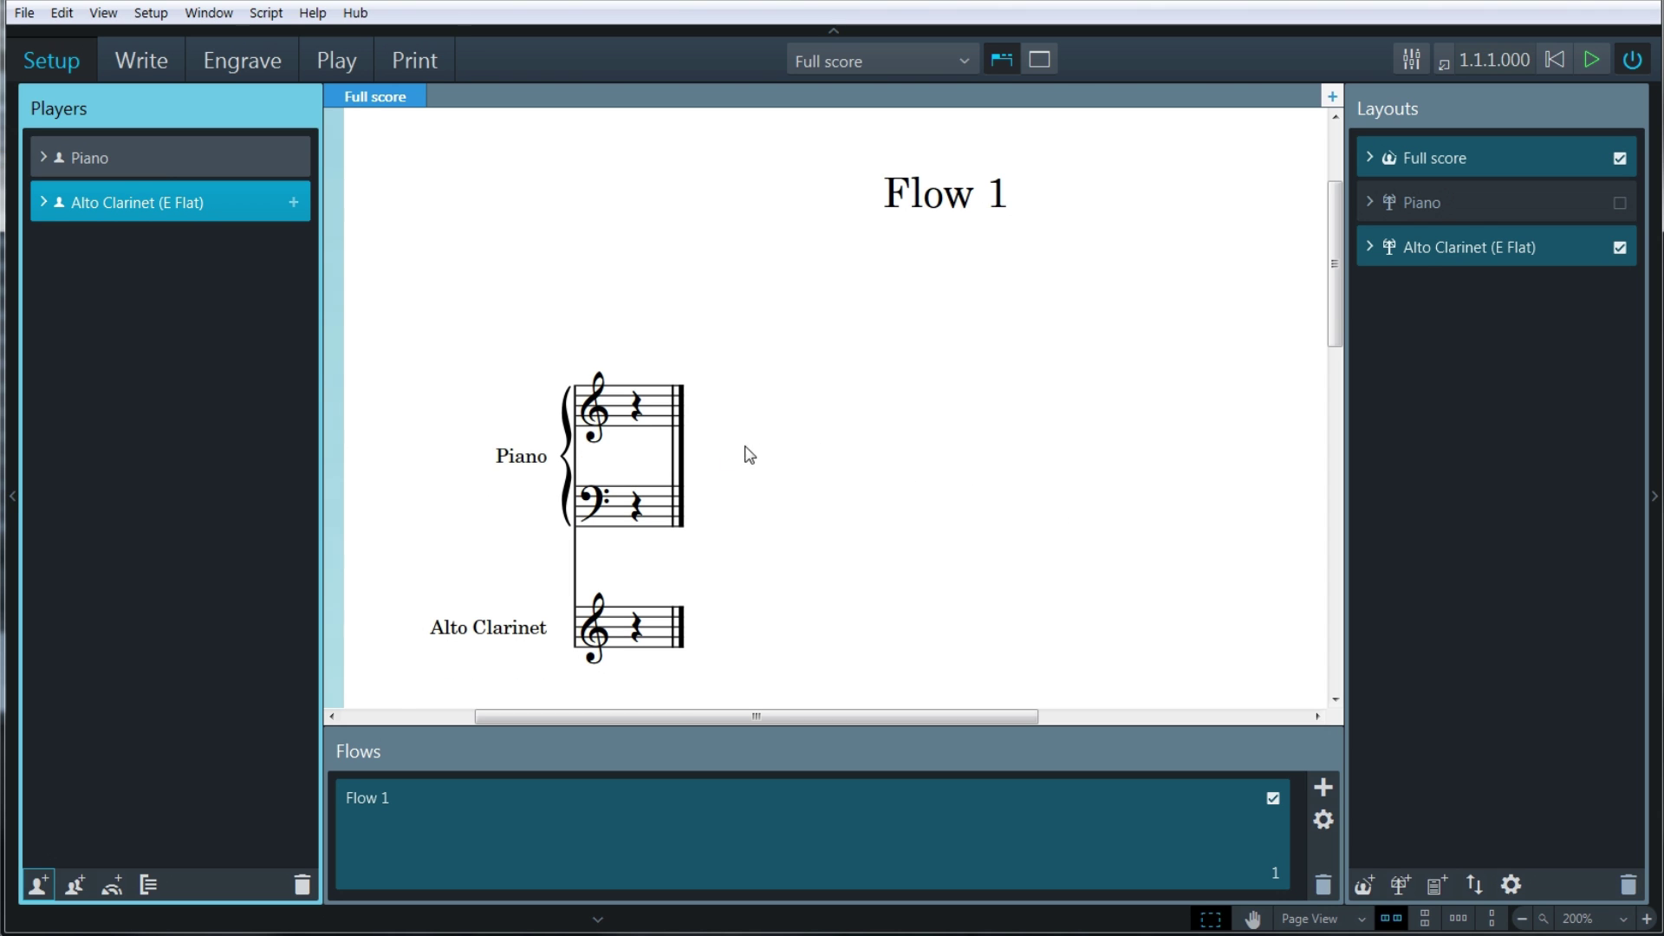
pyautogui.click(302, 884)
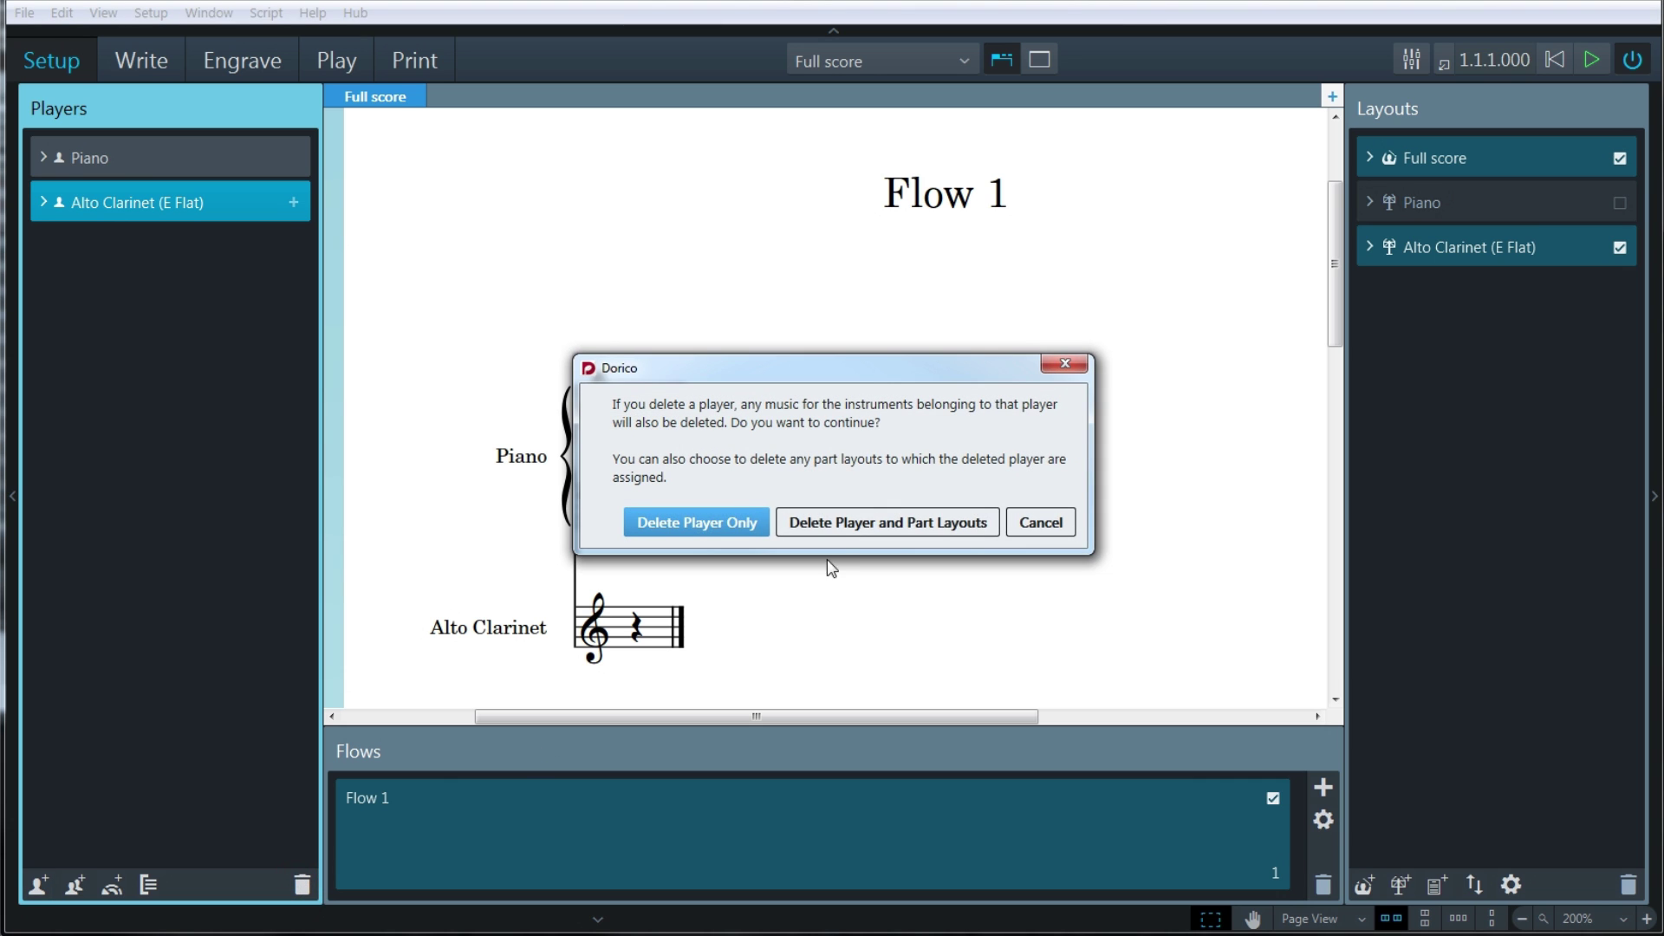
pyautogui.click(854, 518)
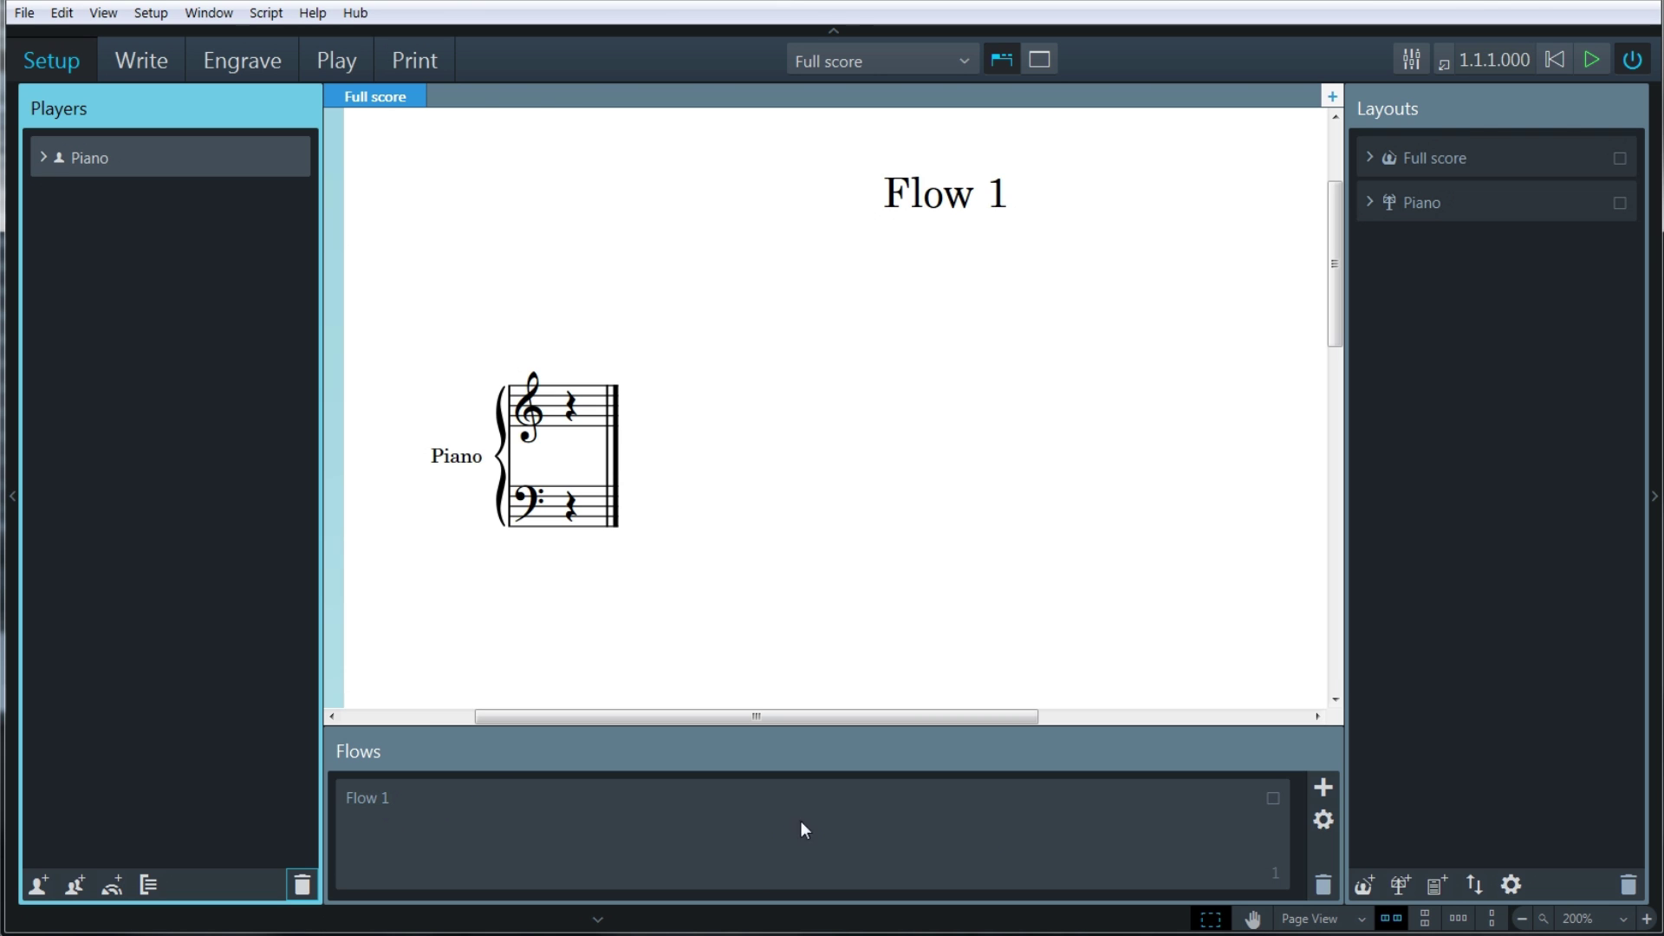
pyautogui.click(1324, 779)
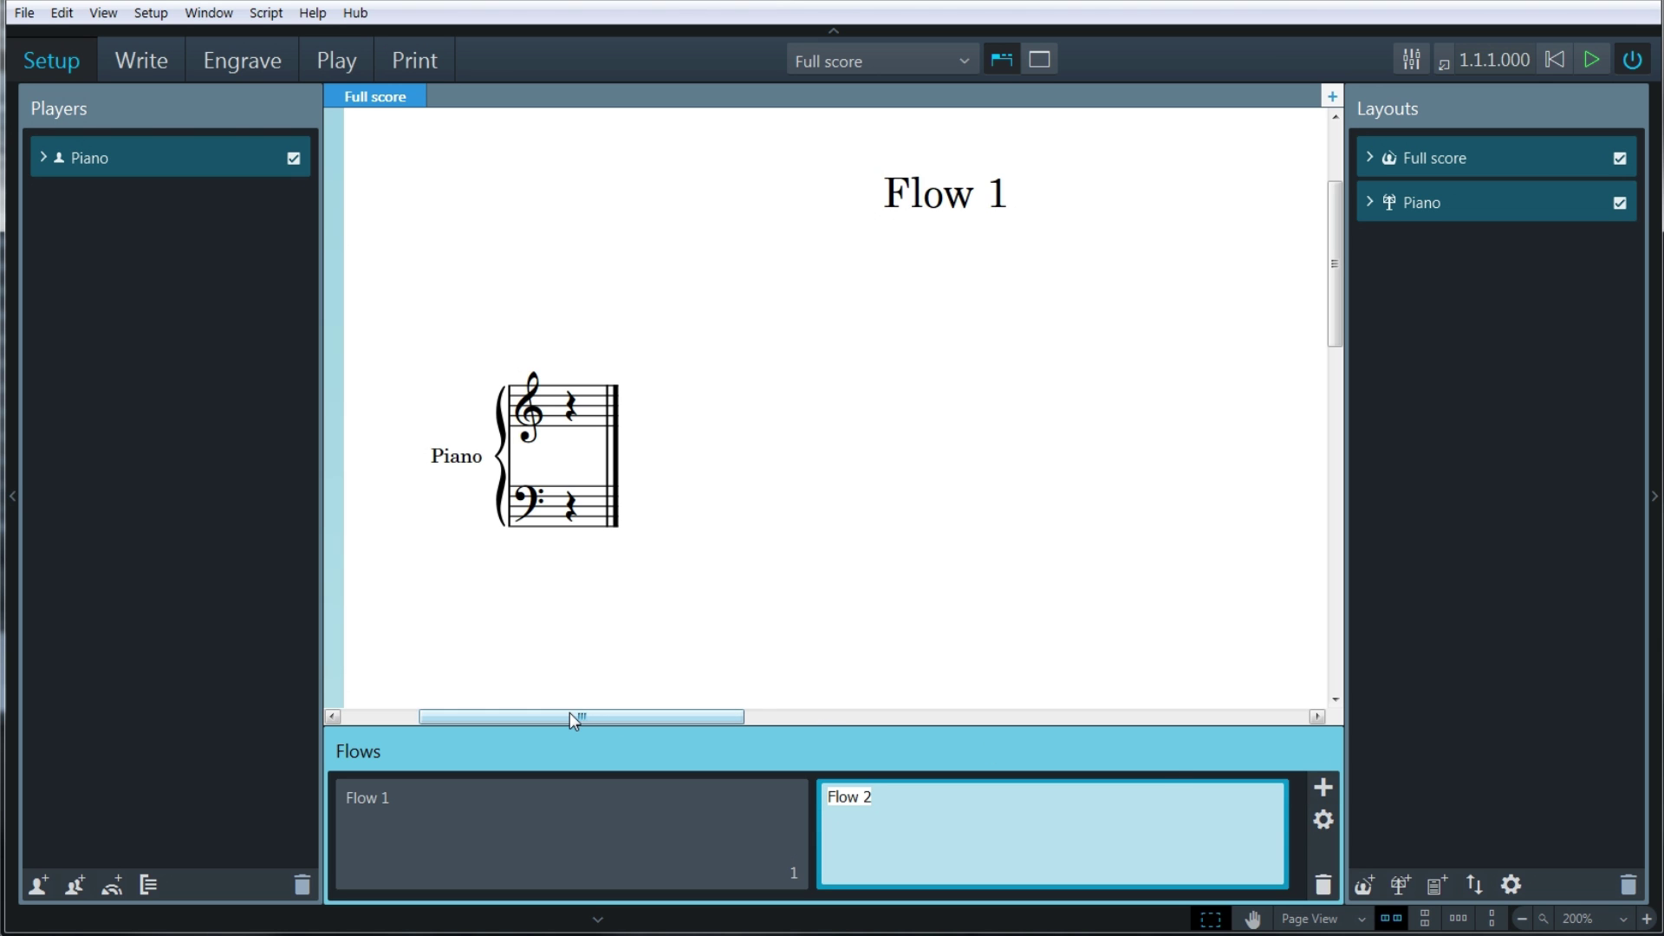
pyautogui.moveTo(570, 716); pyautogui.dragTo(962, 718)
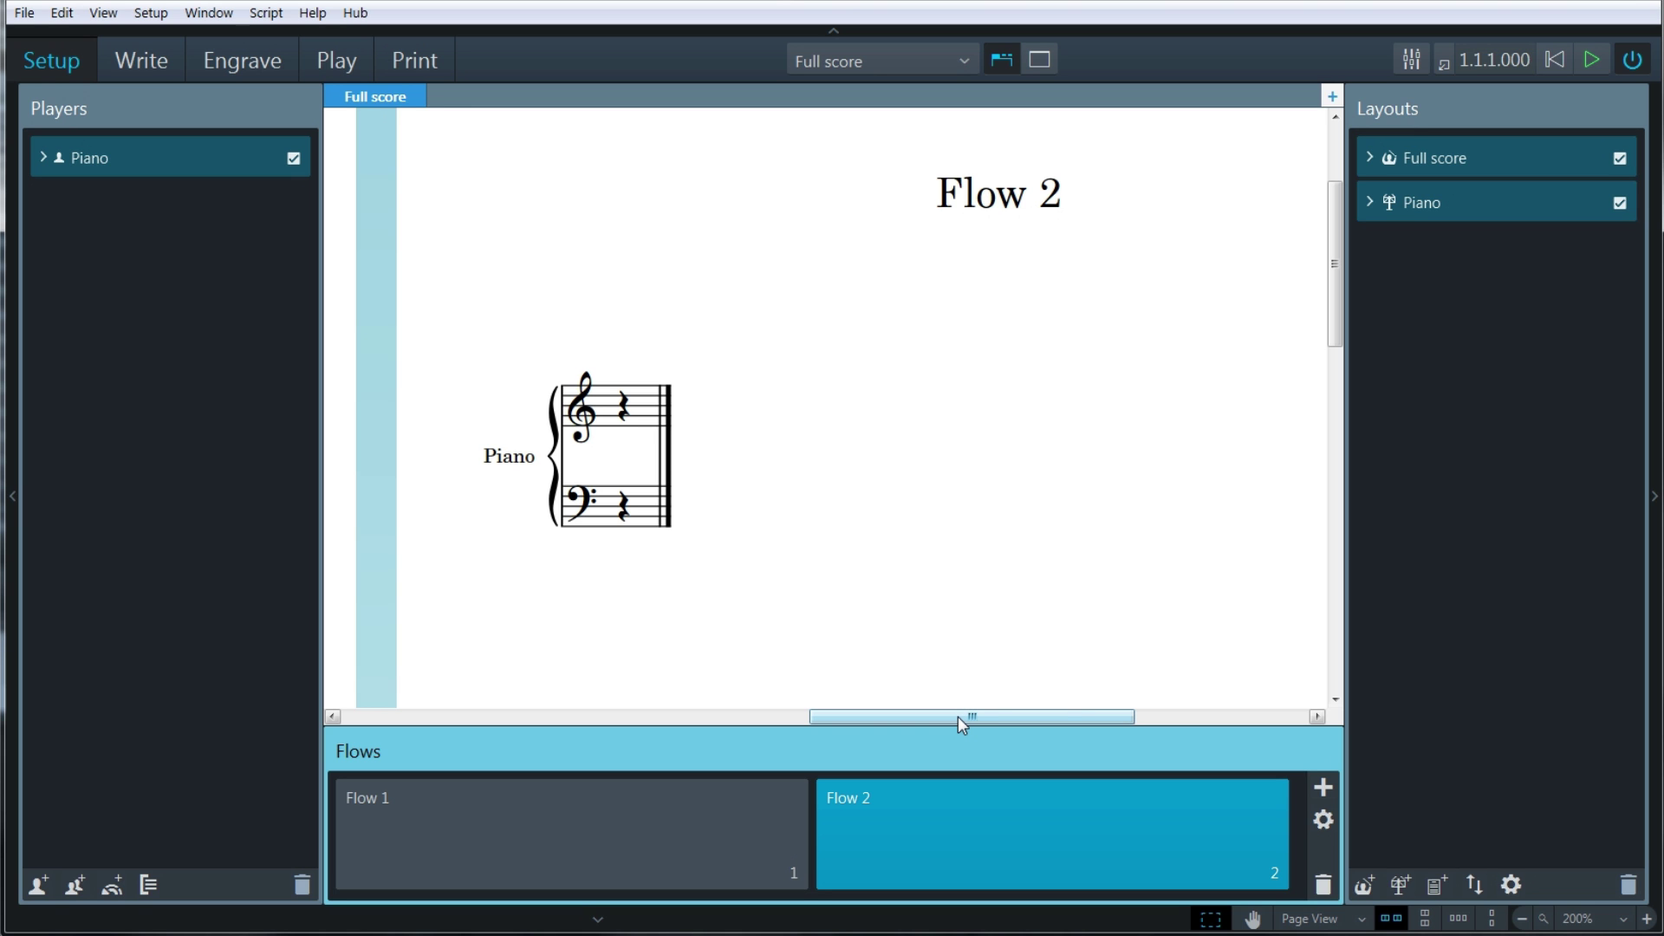
pyautogui.moveTo(943, 714); pyautogui.dragTo(563, 715)
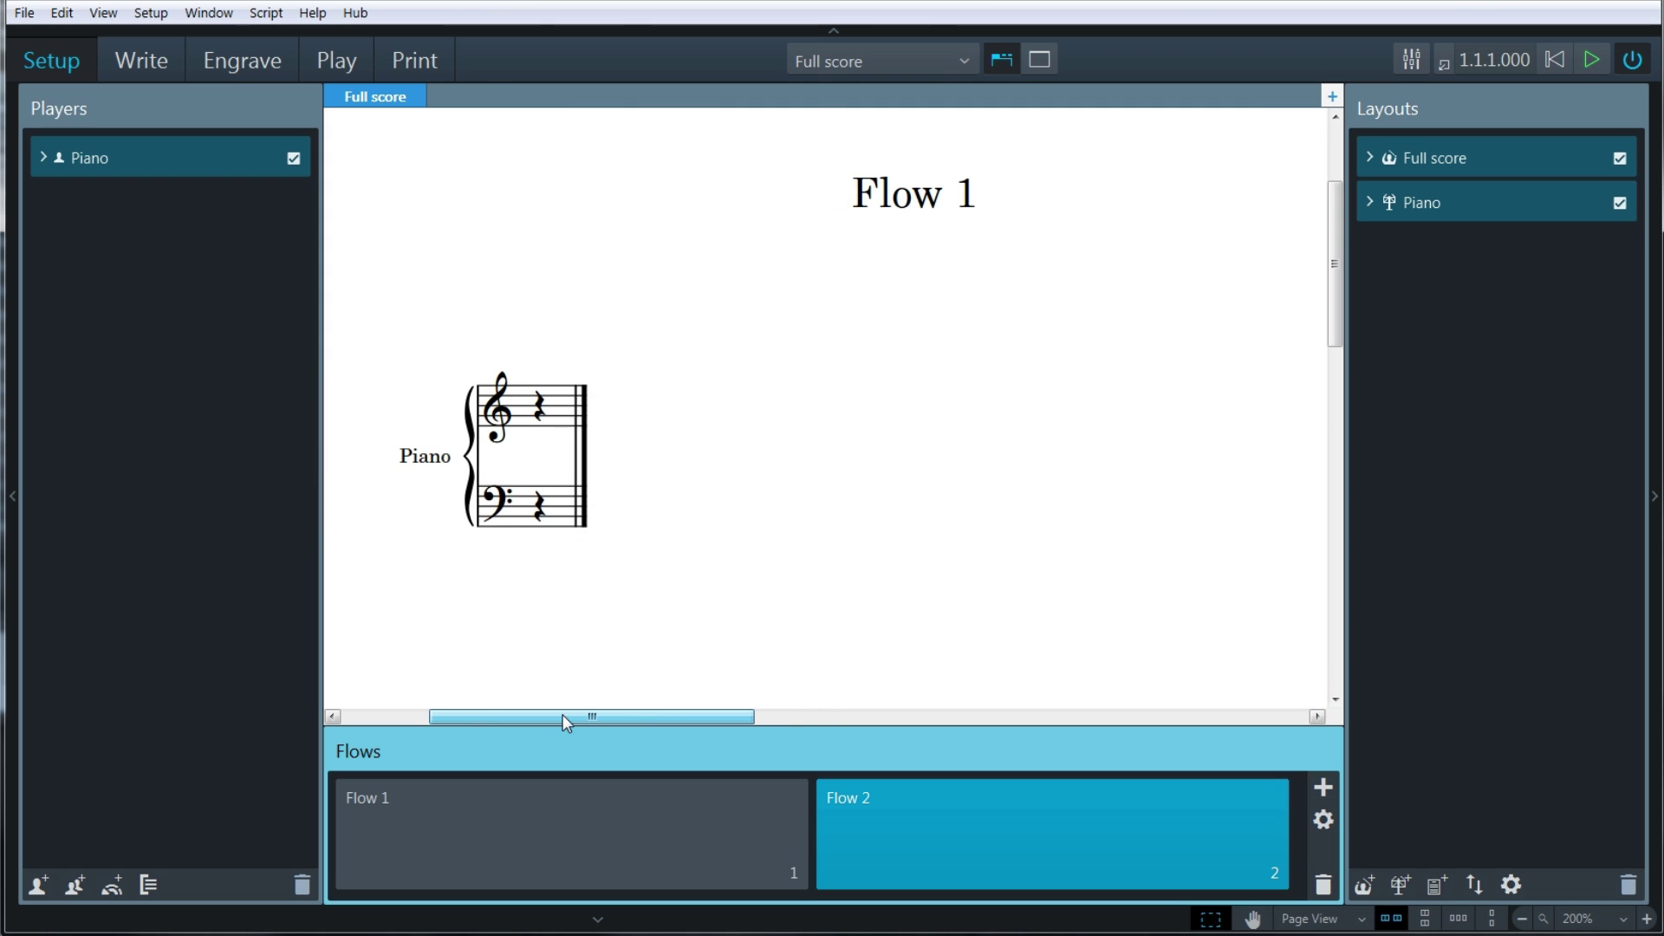
pyautogui.click(1323, 884)
pyautogui.click(975, 495)
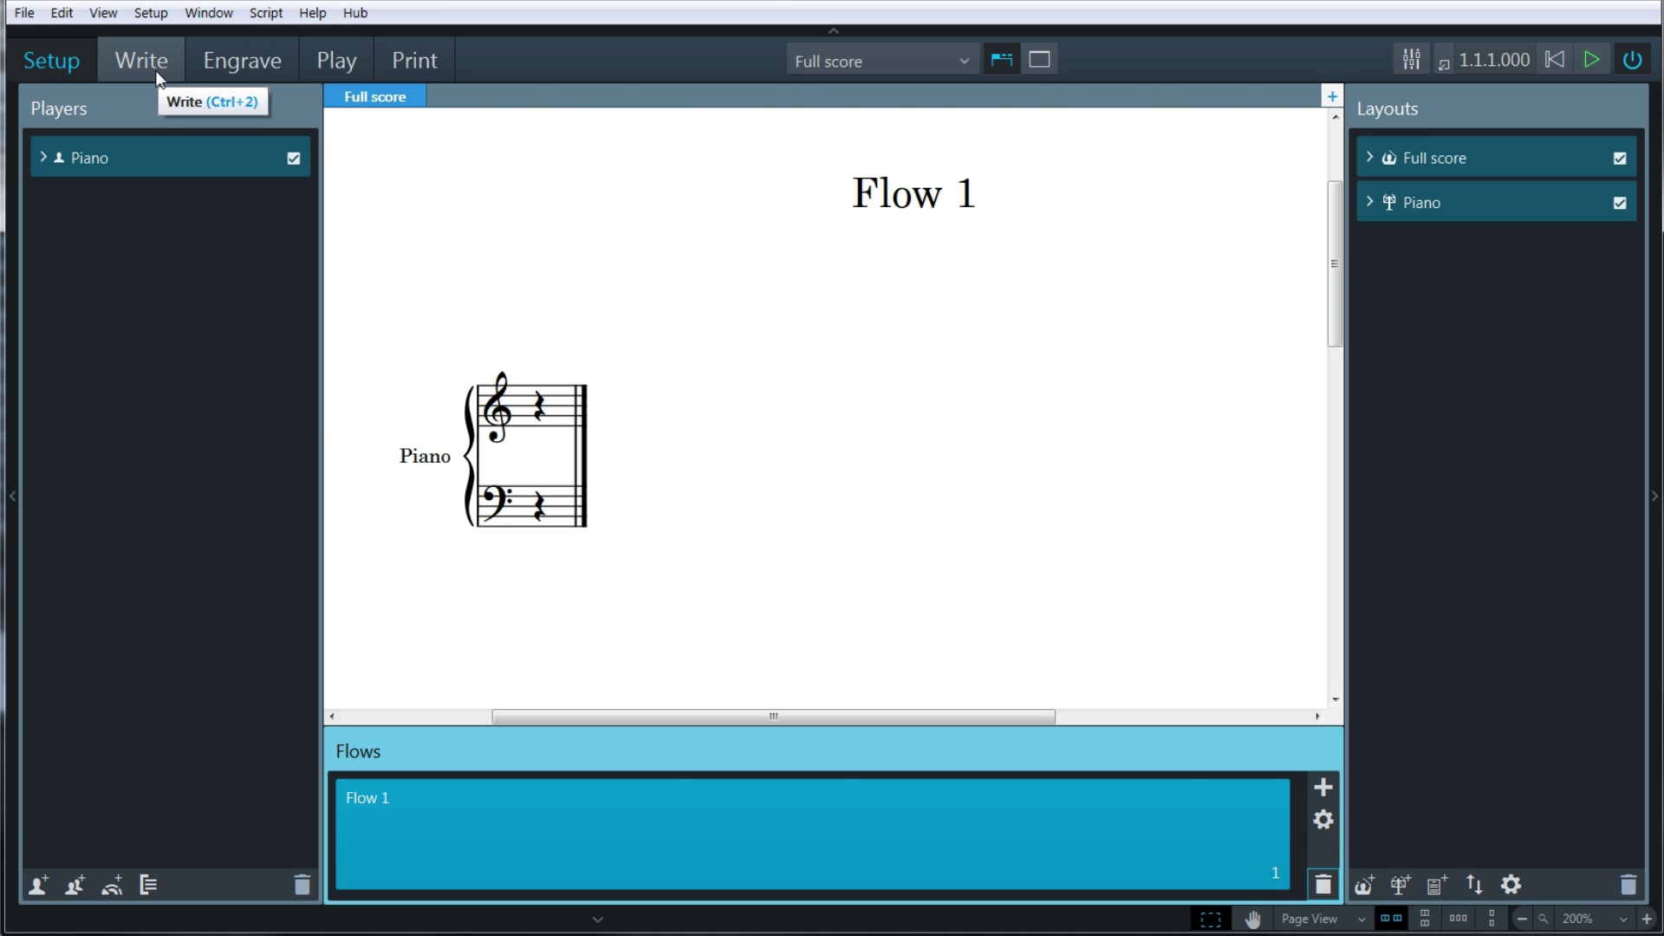
# Step: In Write mode, enter crotchets G and A on the treble staff
pyautogui.click(133, 61)
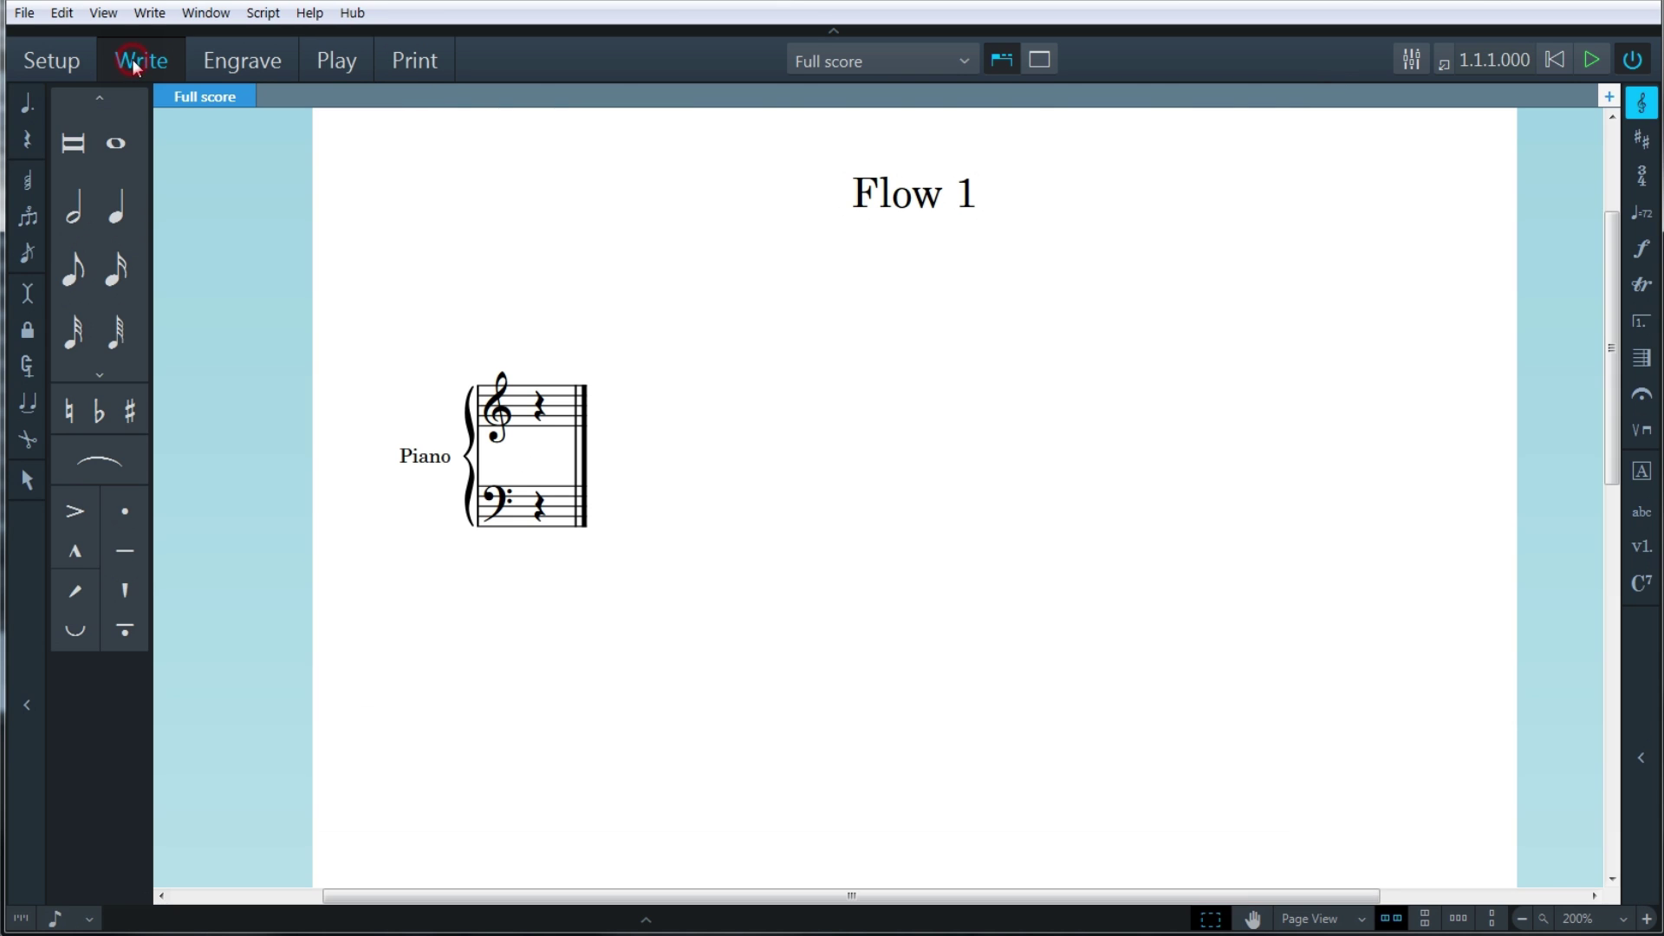
pyautogui.click(115, 216)
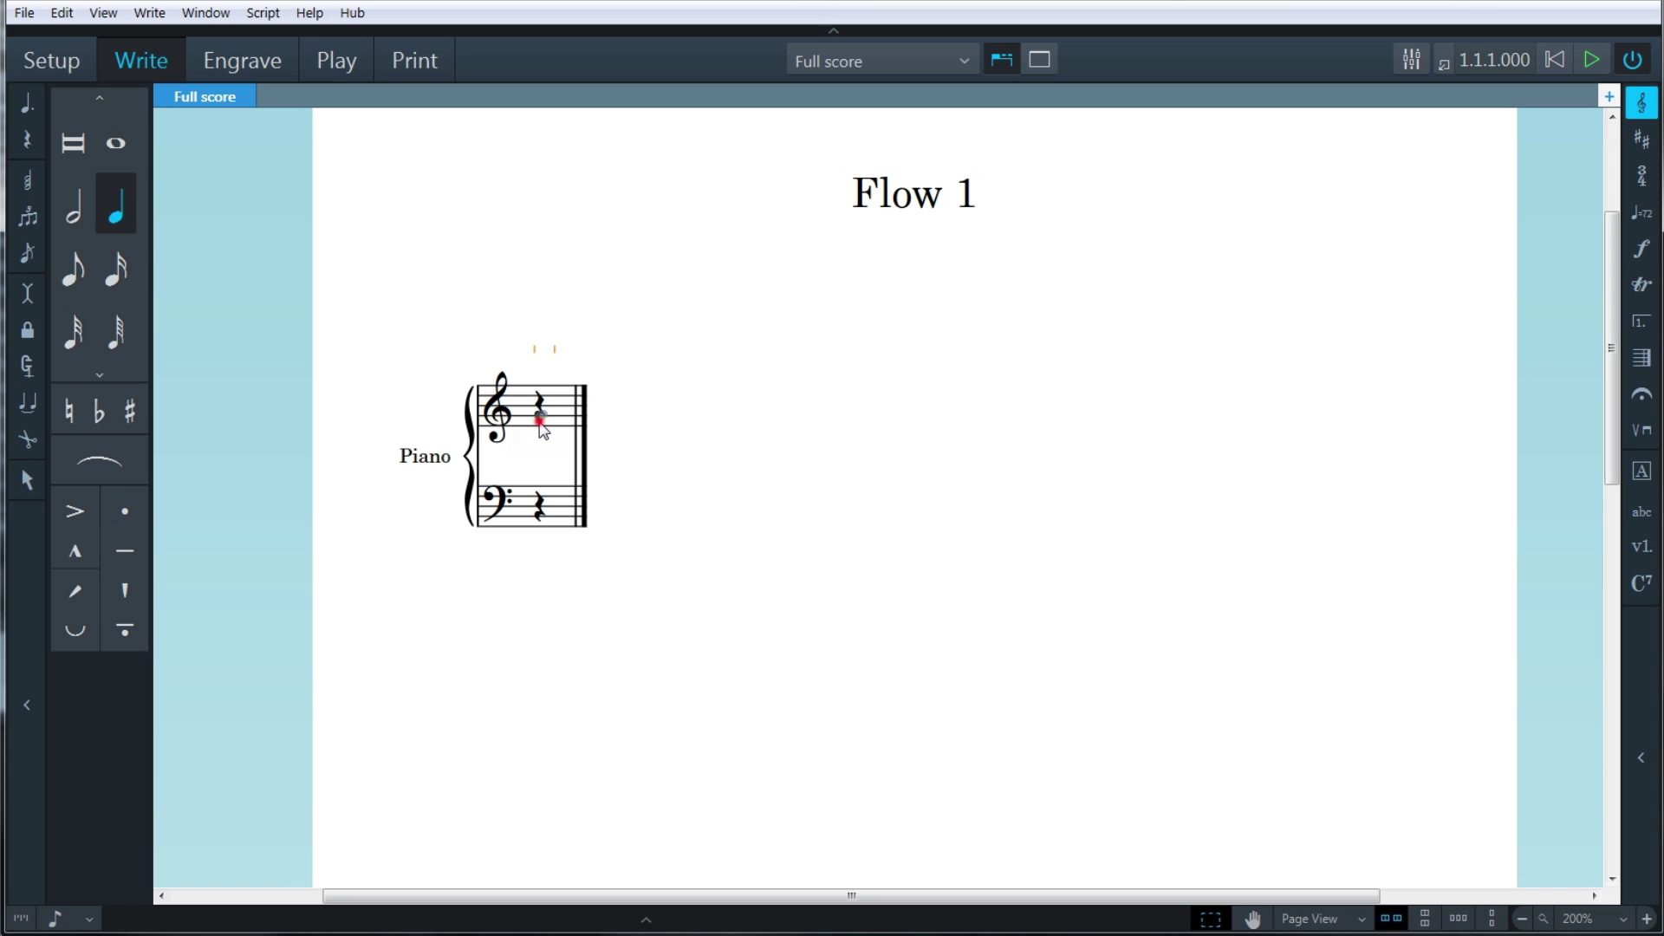
pyautogui.click(541, 421)
pyautogui.press('c')
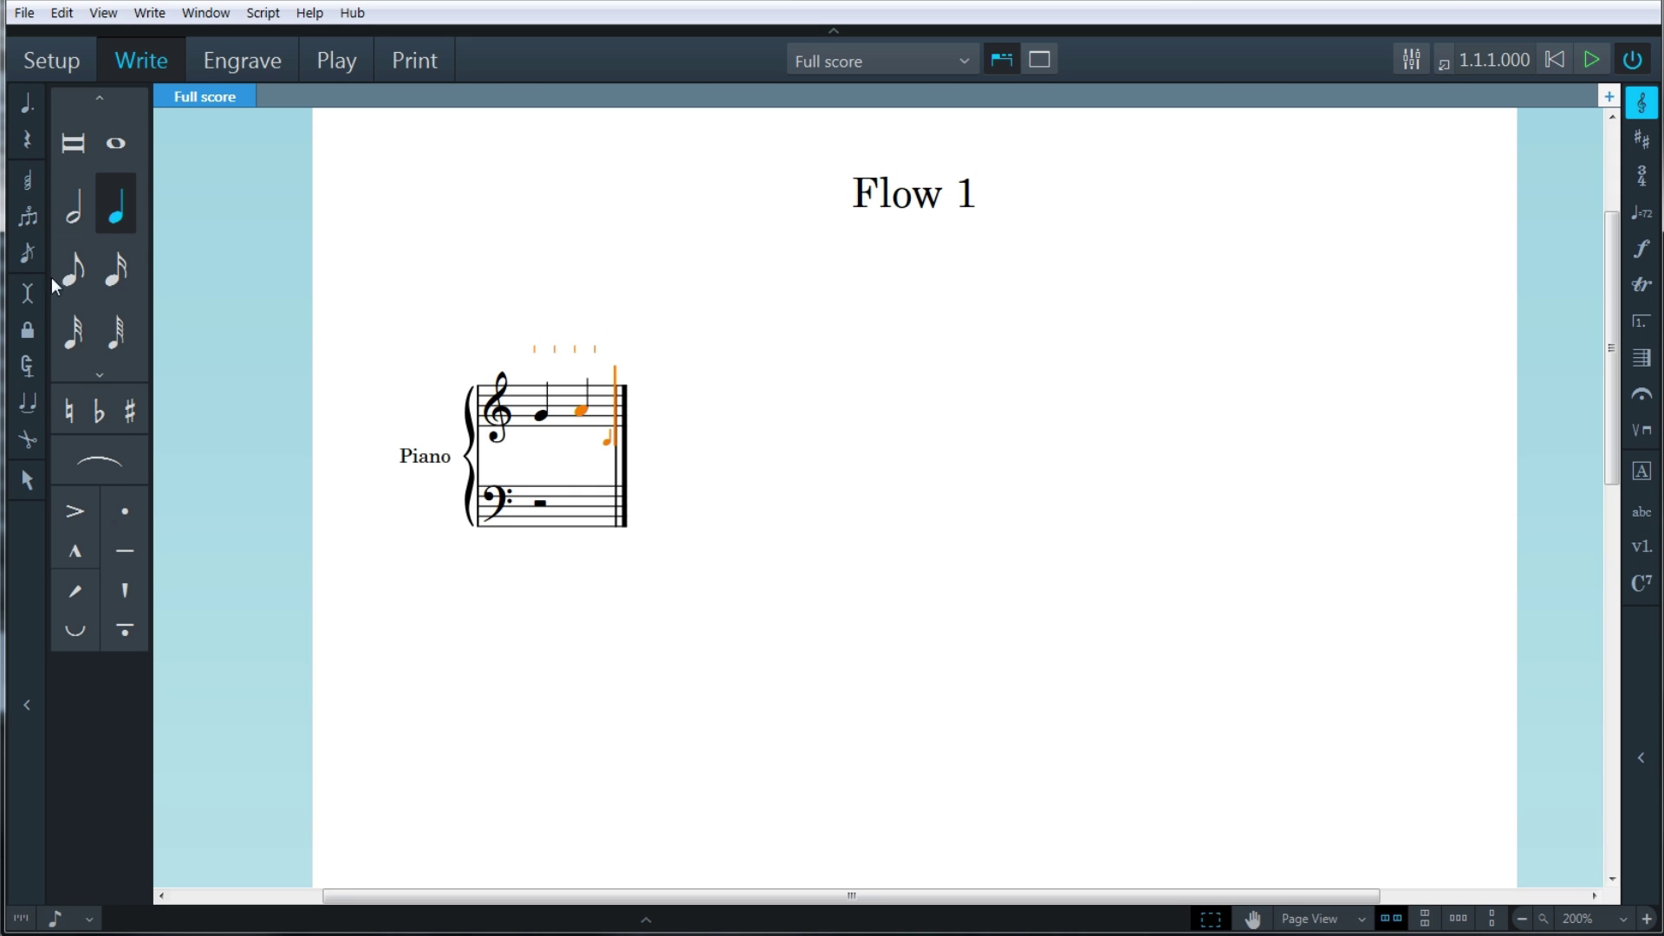
# Step: Add a B-flat minim after the A, then reset the duration to crotchet
pyautogui.click(136, 269)
pyautogui.press('3')
pyautogui.press('4')
pyautogui.press('5')
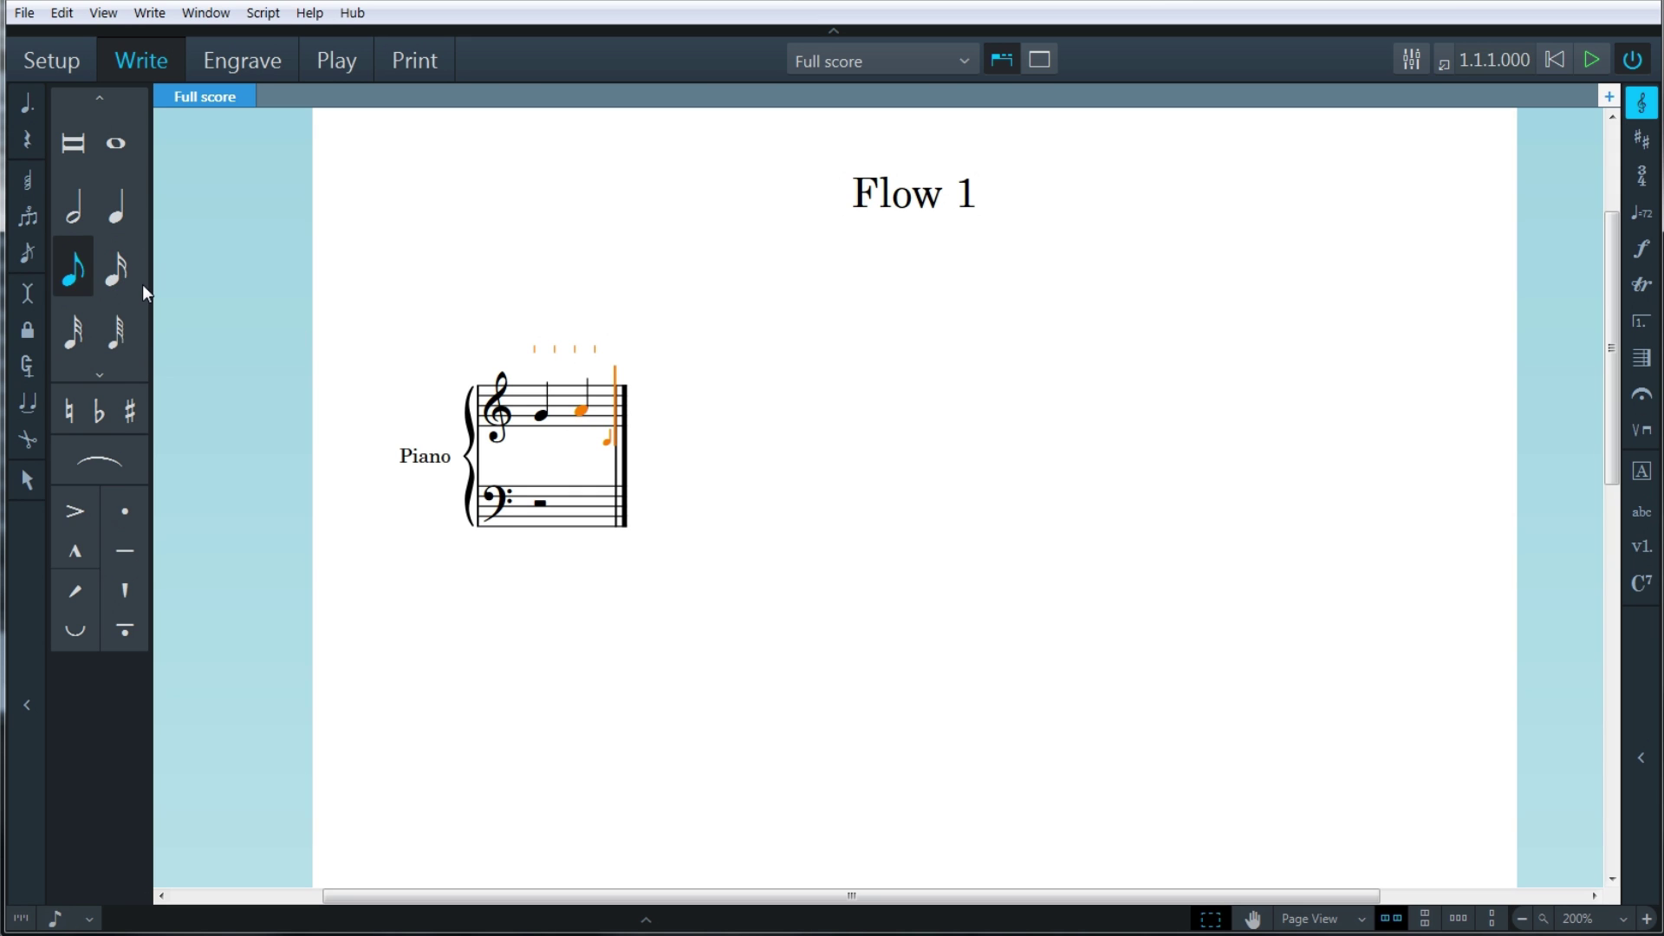
pyautogui.press('6')
pyautogui.press('7')
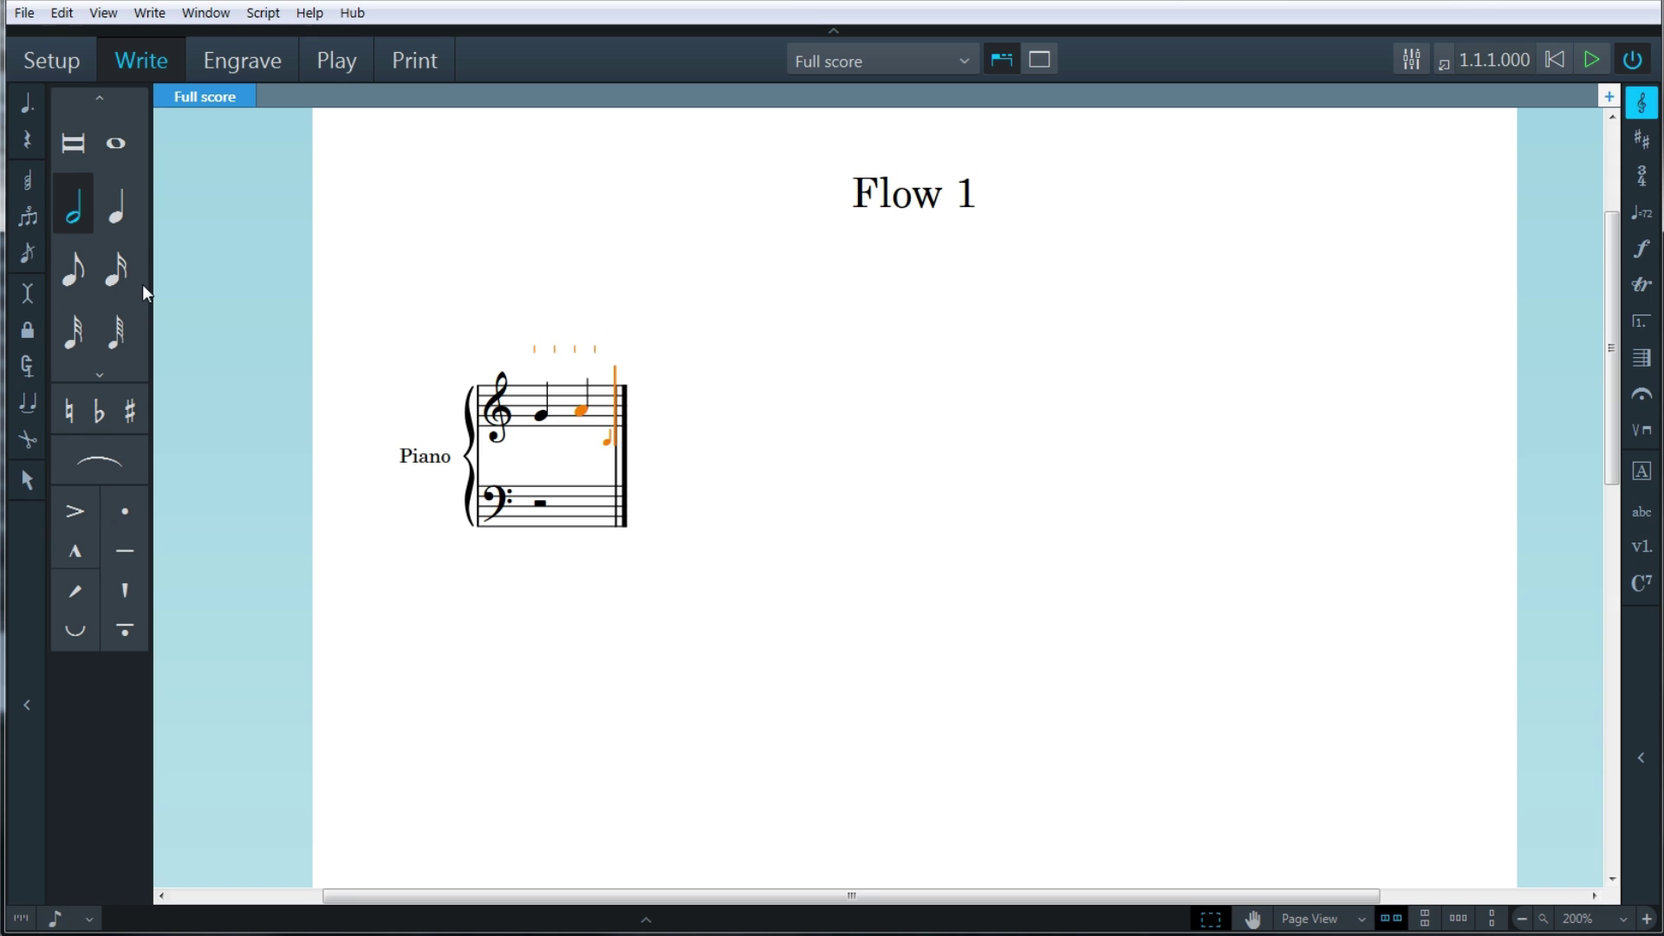
pyautogui.press('-')
pyautogui.press('b')
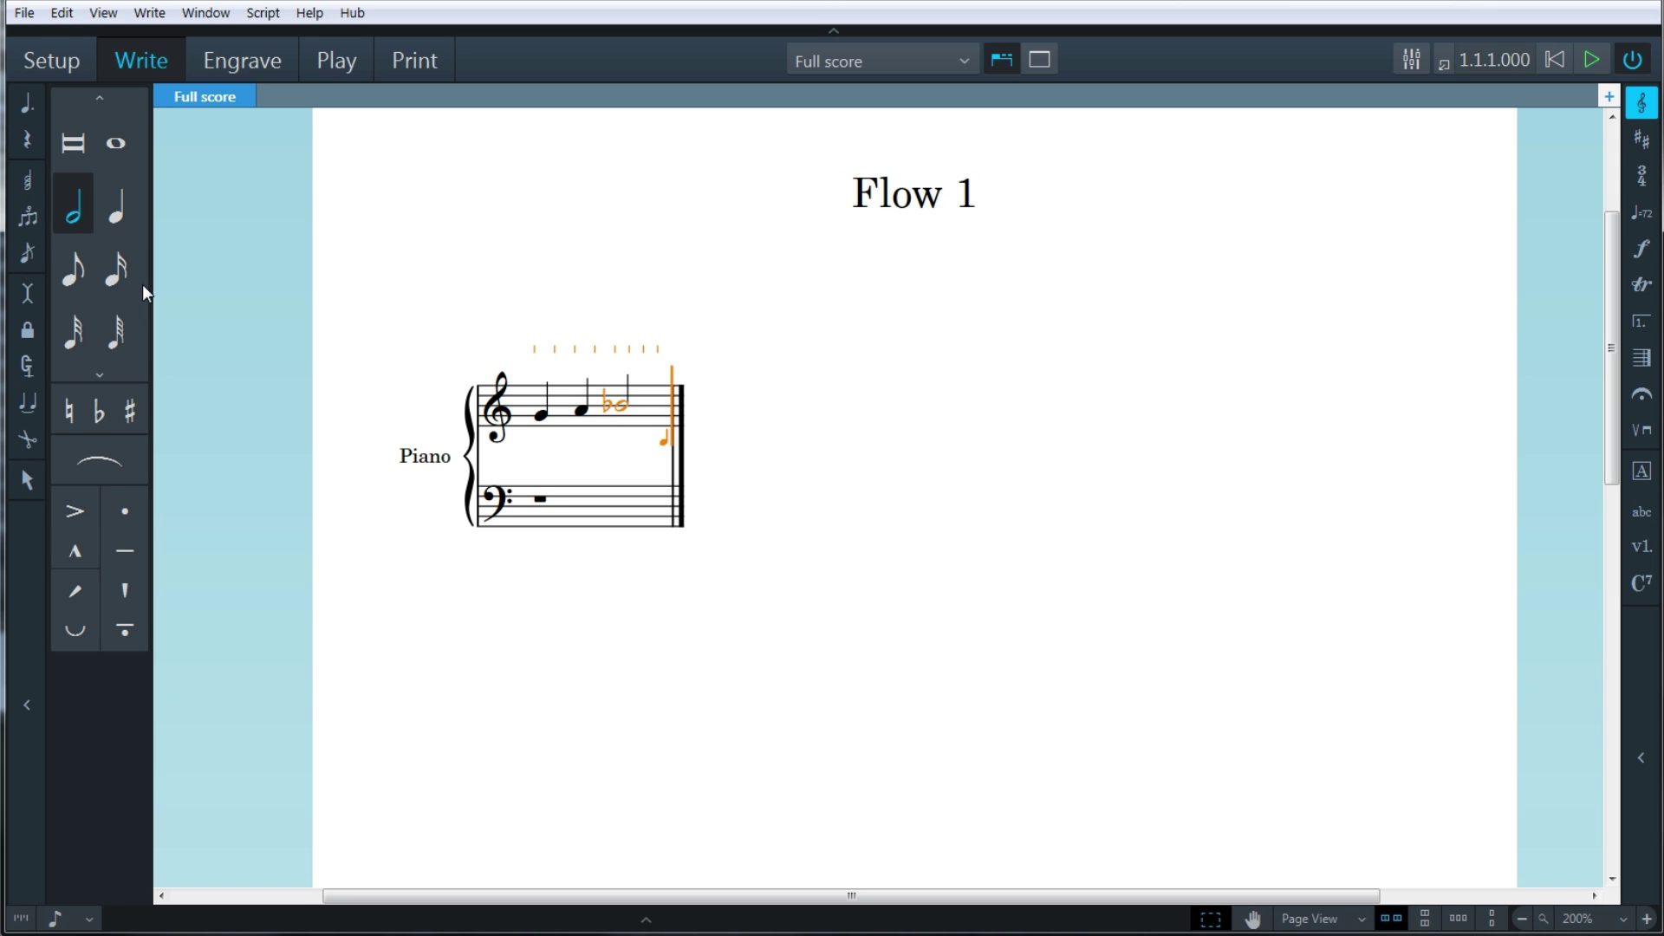
pyautogui.press('5')
pyautogui.press('6')
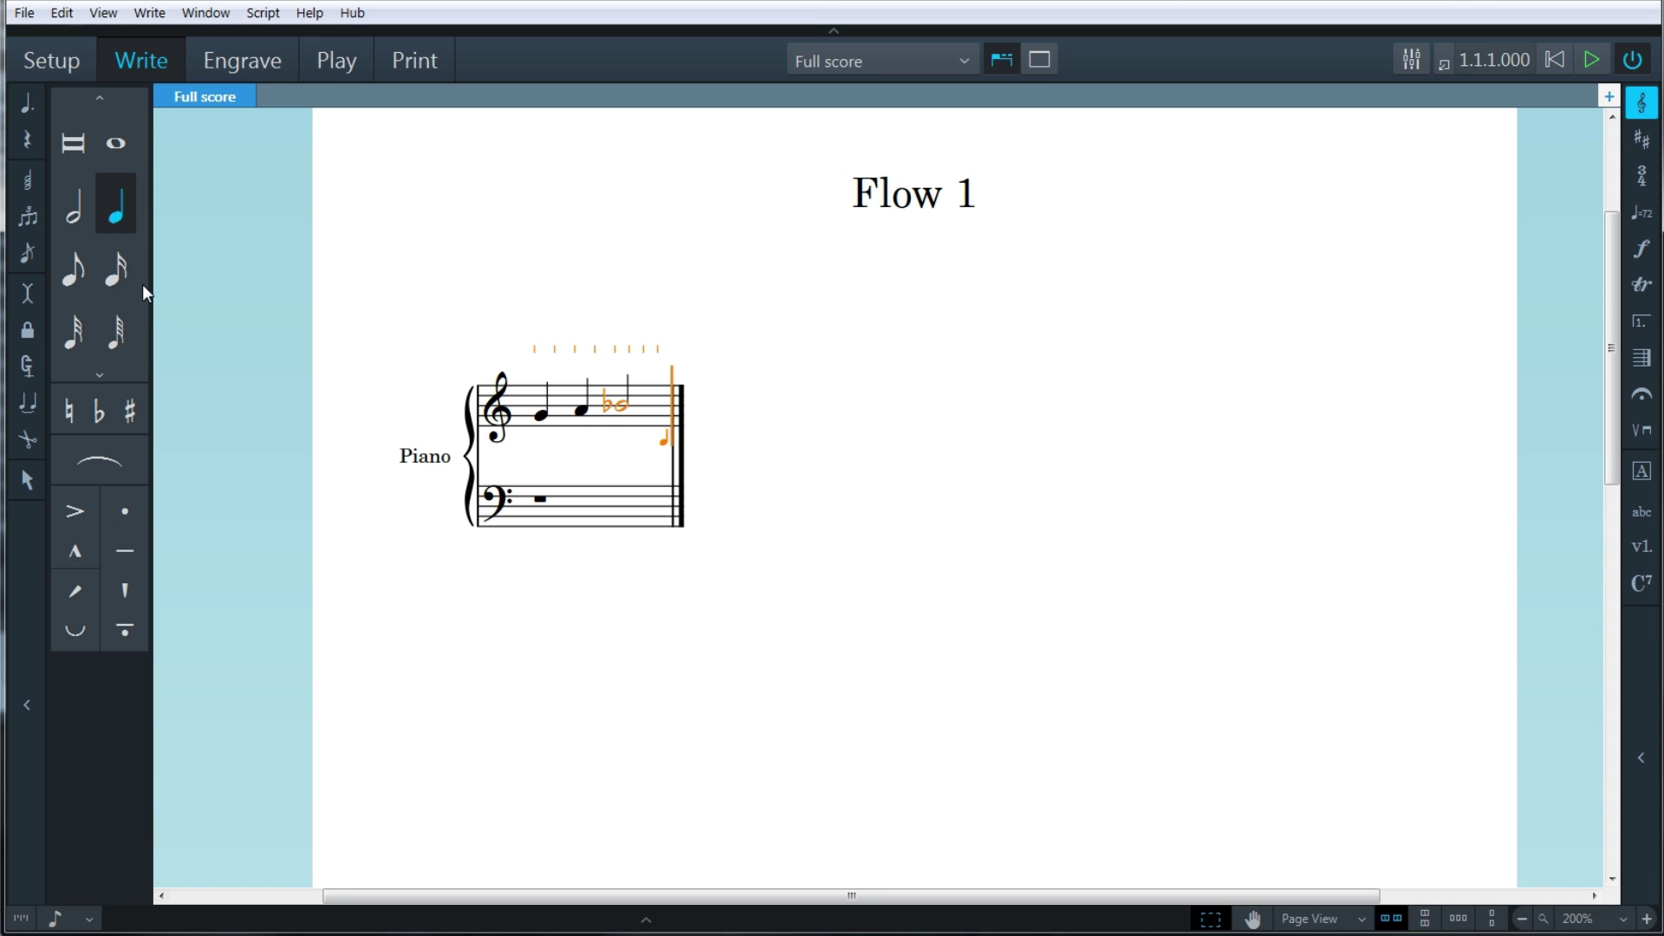
# Step: Enter crotchets A, G, E-flat, D, G and F-sharp, then return the caret to the first beat
pyautogui.press('a')
pyautogui.press('g')
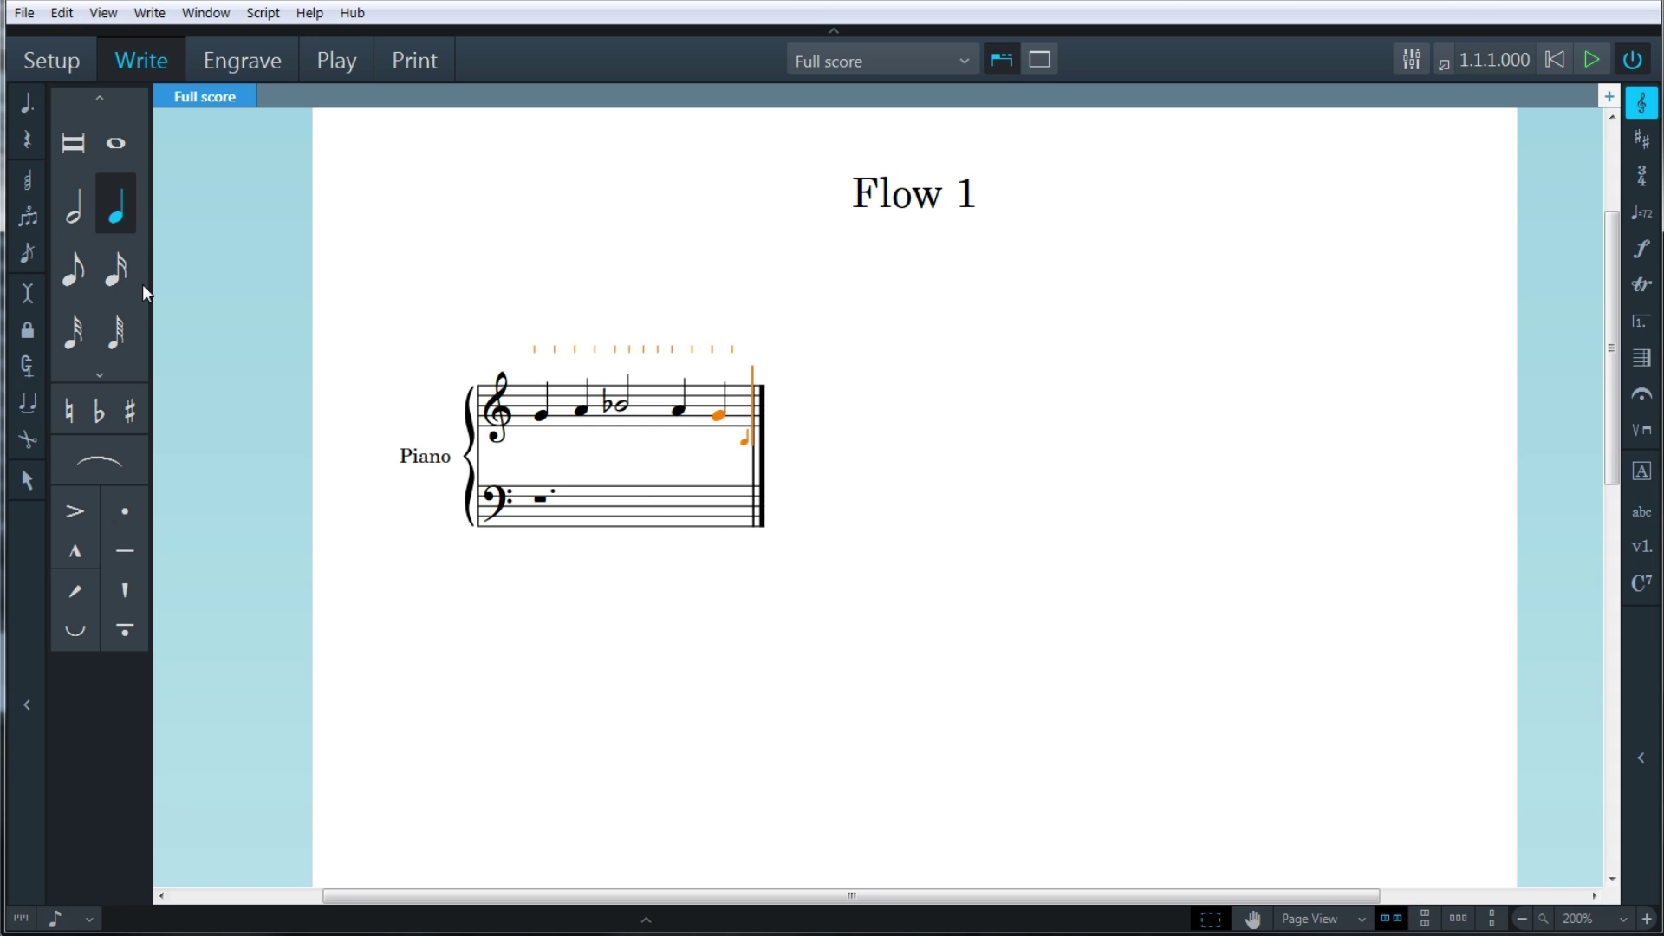
pyautogui.press('-')
pyautogui.press('e')
pyautogui.press('d')
pyautogui.press('g')
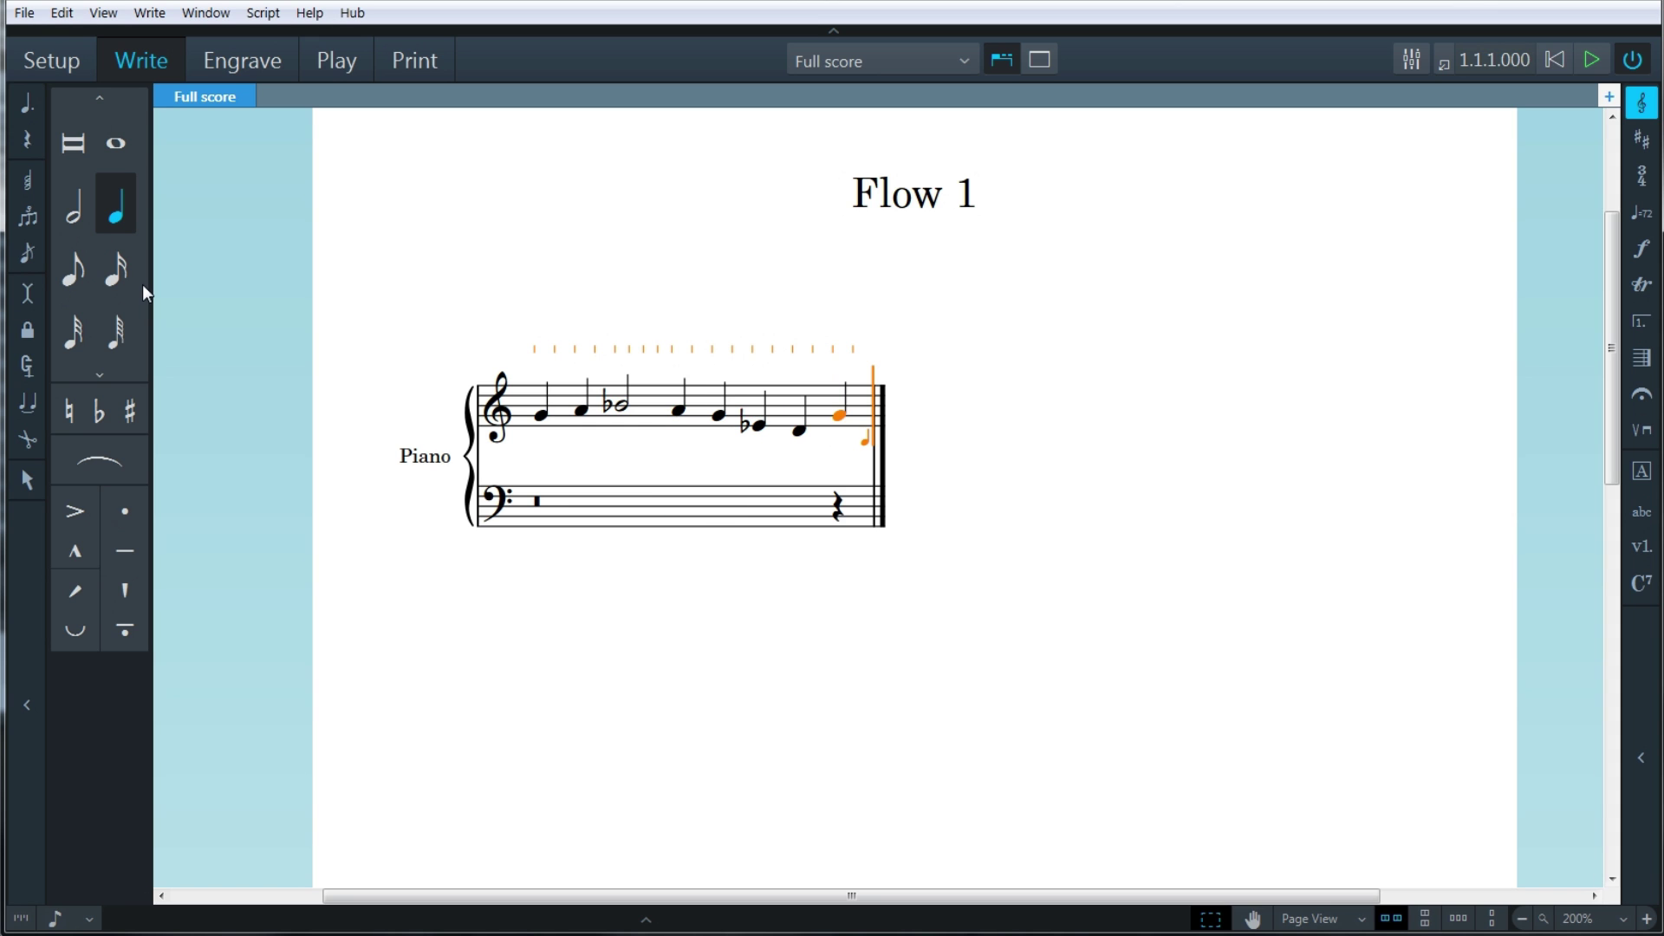
pyautogui.press('=')
pyautogui.press('f')
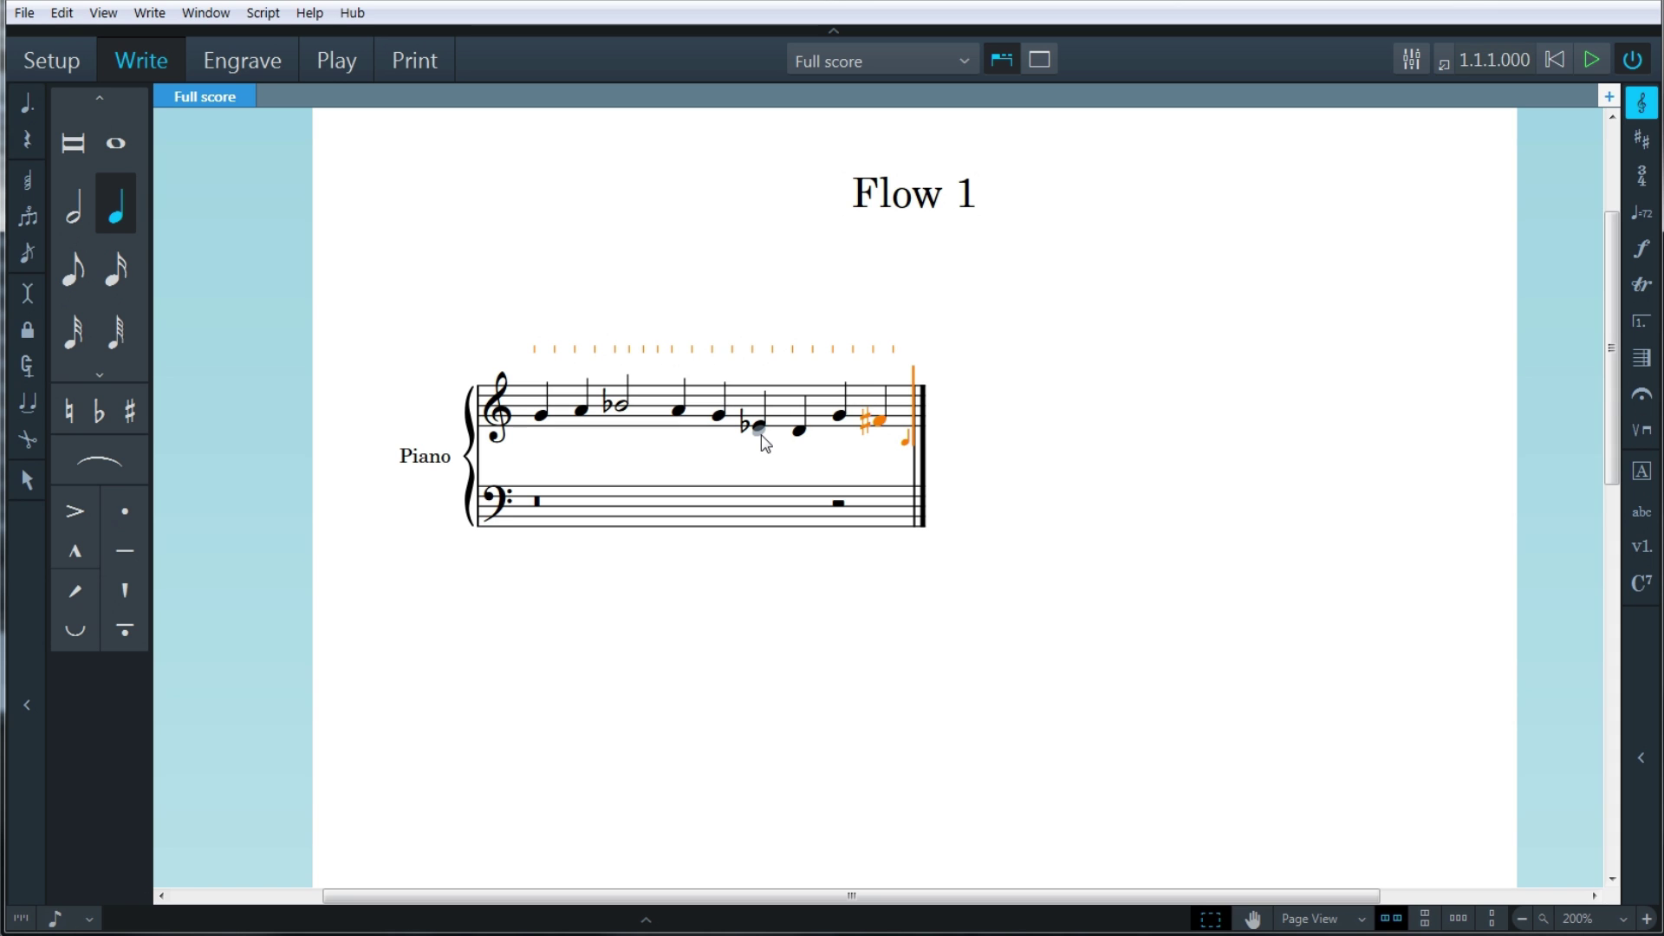
pyautogui.press('Left')
pyautogui.press('Left')
pyautogui.press('Left')
pyautogui.press('Left')
pyautogui.press('Left')
pyautogui.press('Left')
pyautogui.press('Left')
pyautogui.press('Left')
pyautogui.press('Left')
pyautogui.press('Left')
pyautogui.press('Left')
pyautogui.press('Left')
pyautogui.press('Left')
pyautogui.press('Left')
pyautogui.press('Left')
pyautogui.press('Left')
pyautogui.press('Left')
pyautogui.press('Left')
pyautogui.press('Left')
# Step: Change the time signature at the start of the flow from 4/4 to 3/4
pyautogui.click(1644, 178)
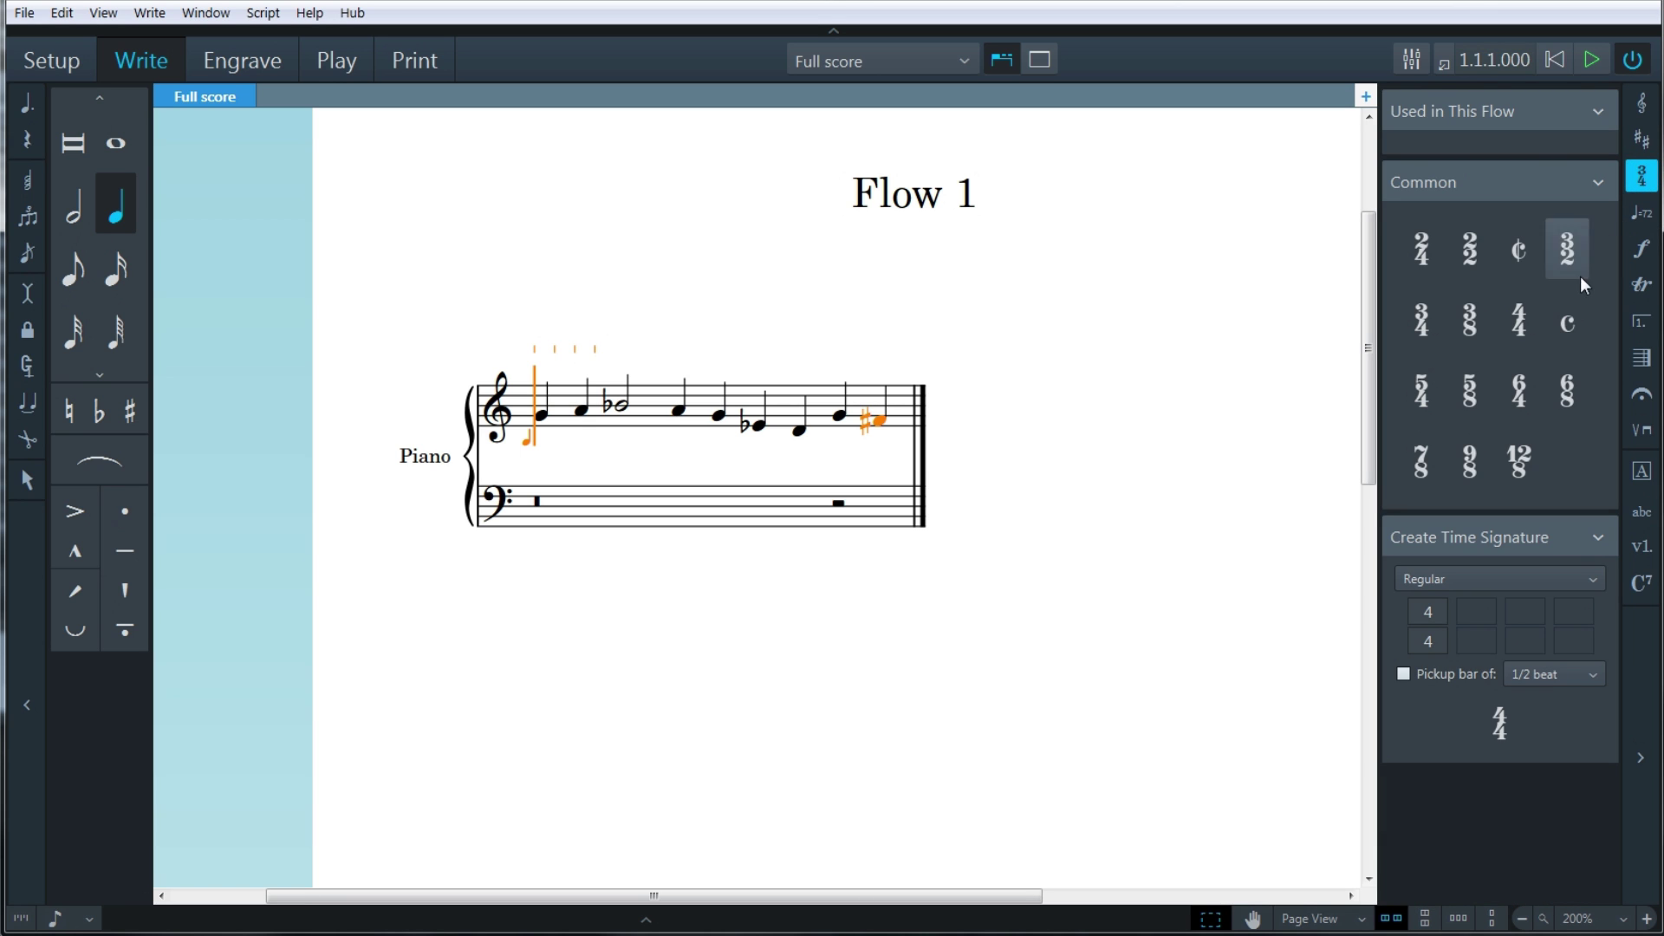
pyautogui.click(1517, 328)
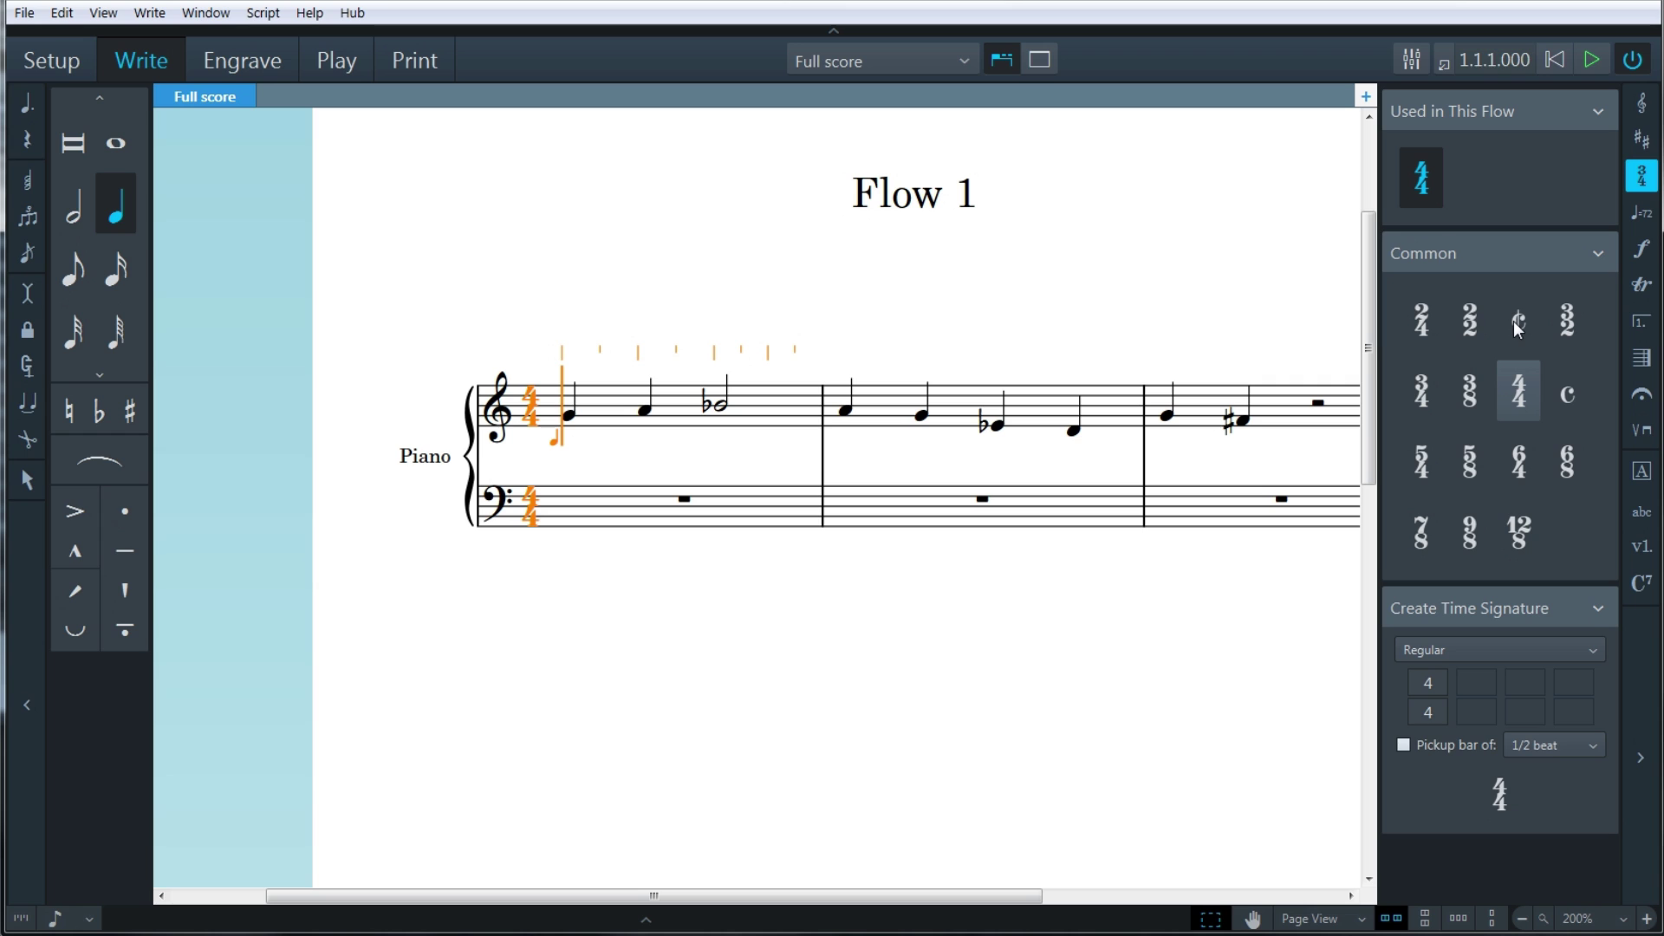
pyautogui.click(1422, 392)
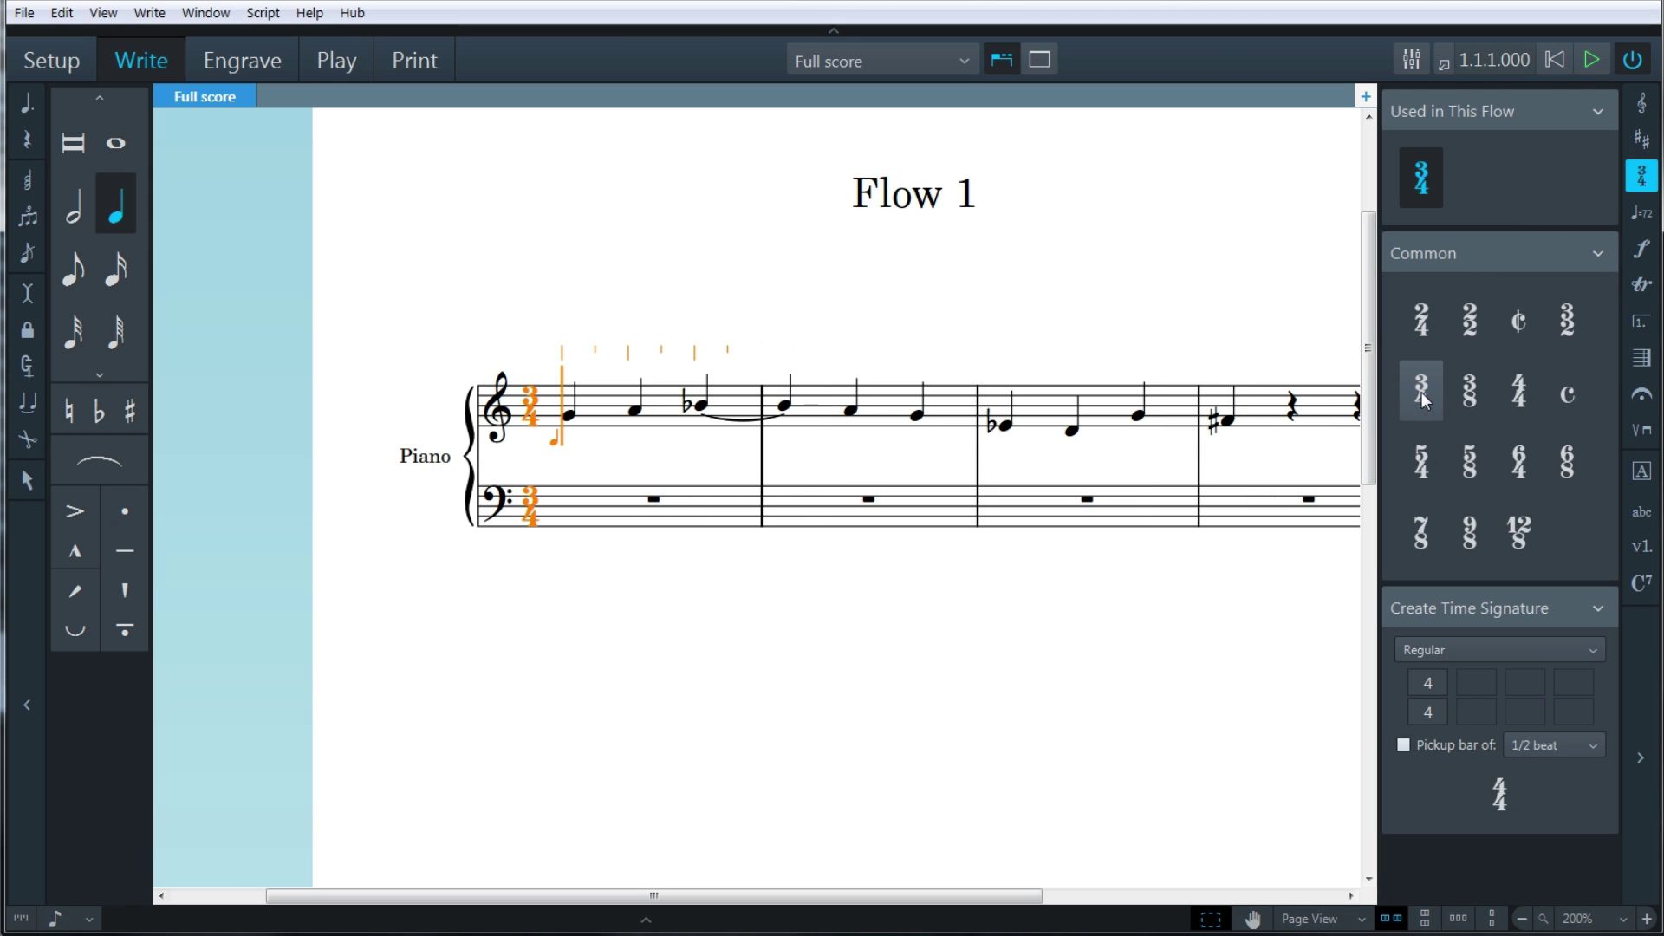
pyautogui.click(27, 296)
# Step: Insert A, B-flat, A at the start of bar 1
pyautogui.press('a')
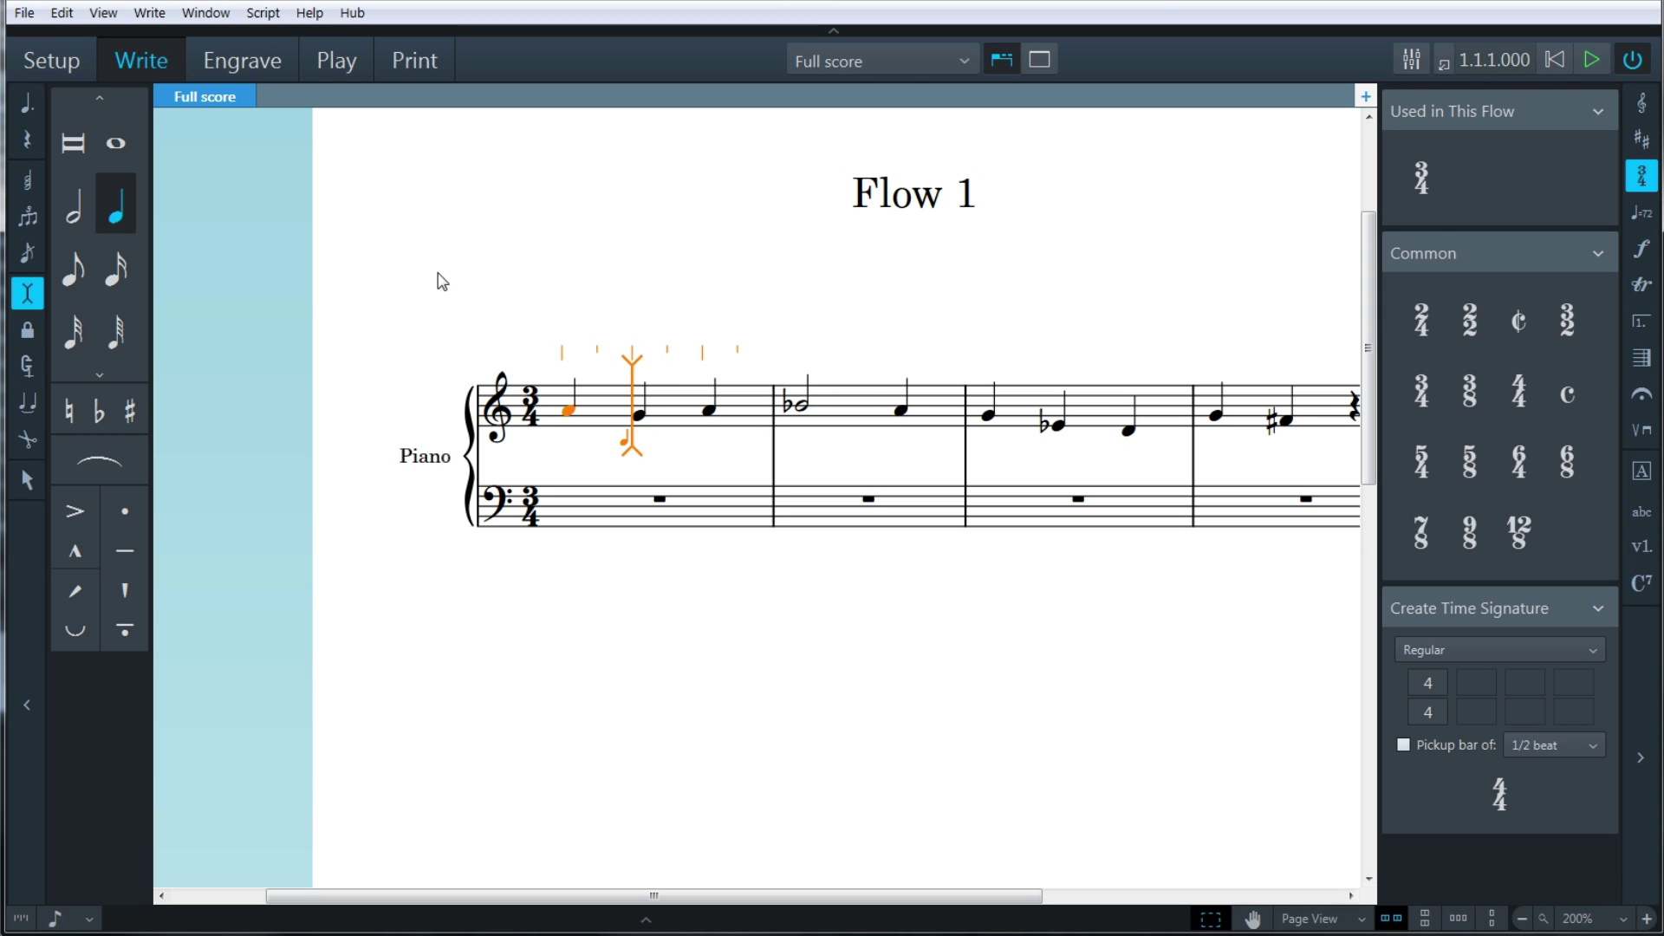
pyautogui.press('-')
pyautogui.press('b')
pyautogui.press('a')
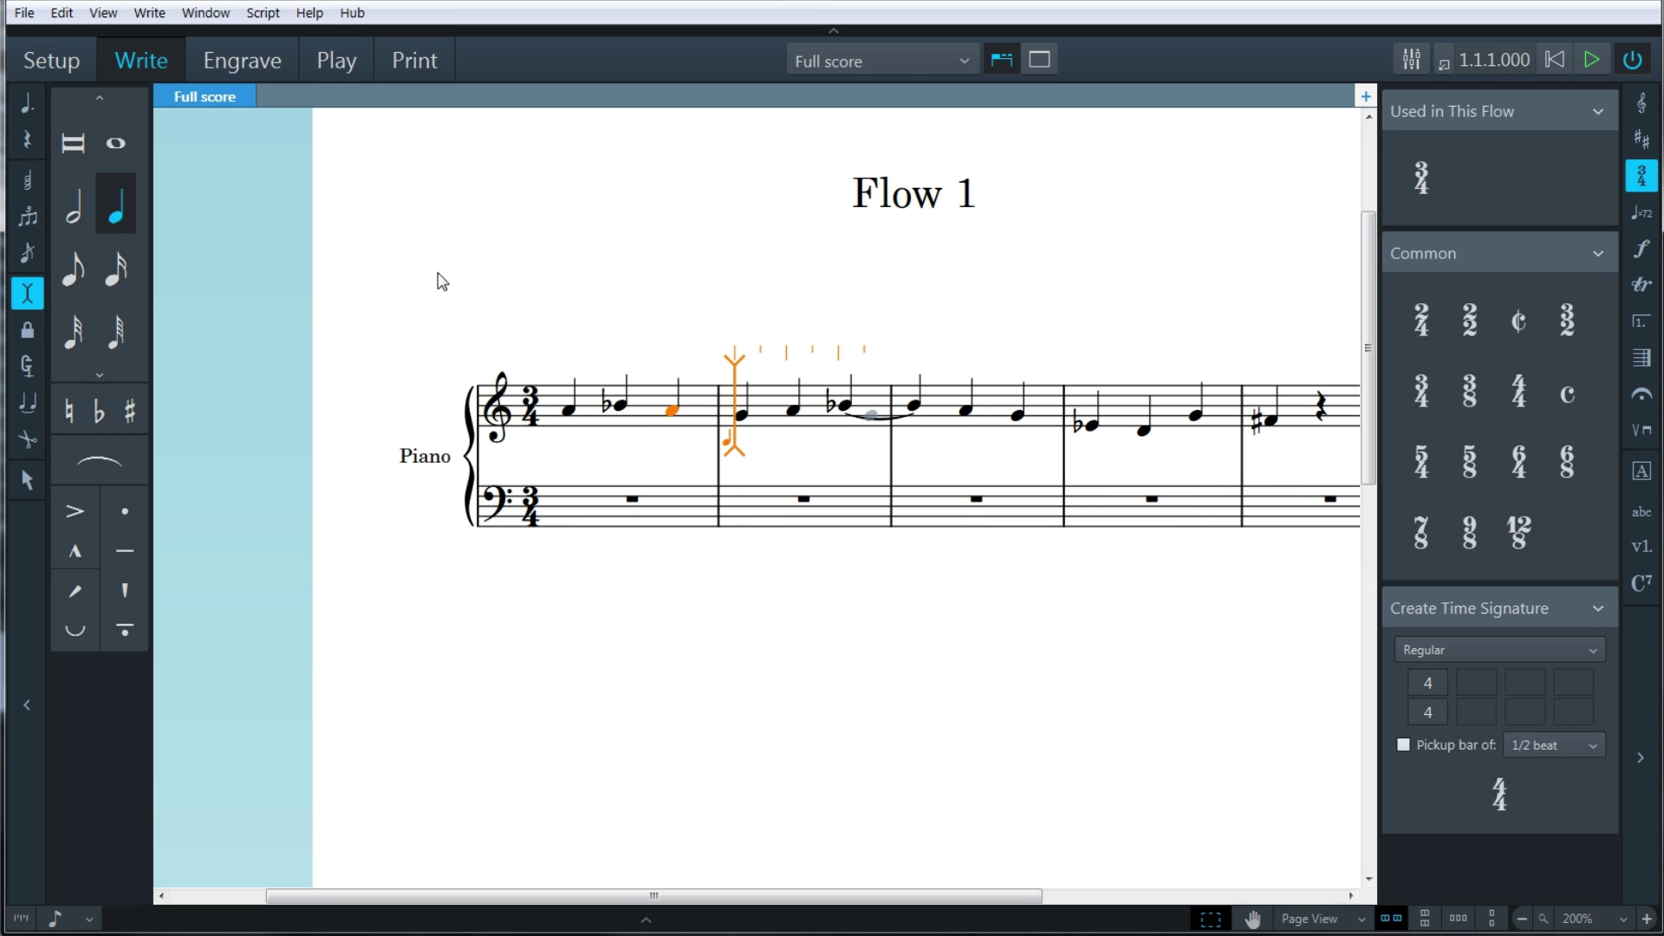
# Step: With Insert off, overwrite D, C, B-flat in bar 2 and A, G in bar 3
pyautogui.click(27, 296)
pyautogui.press('d')
pyautogui.press('c')
pyautogui.press('-')
pyautogui.press('b')
pyautogui.press('a')
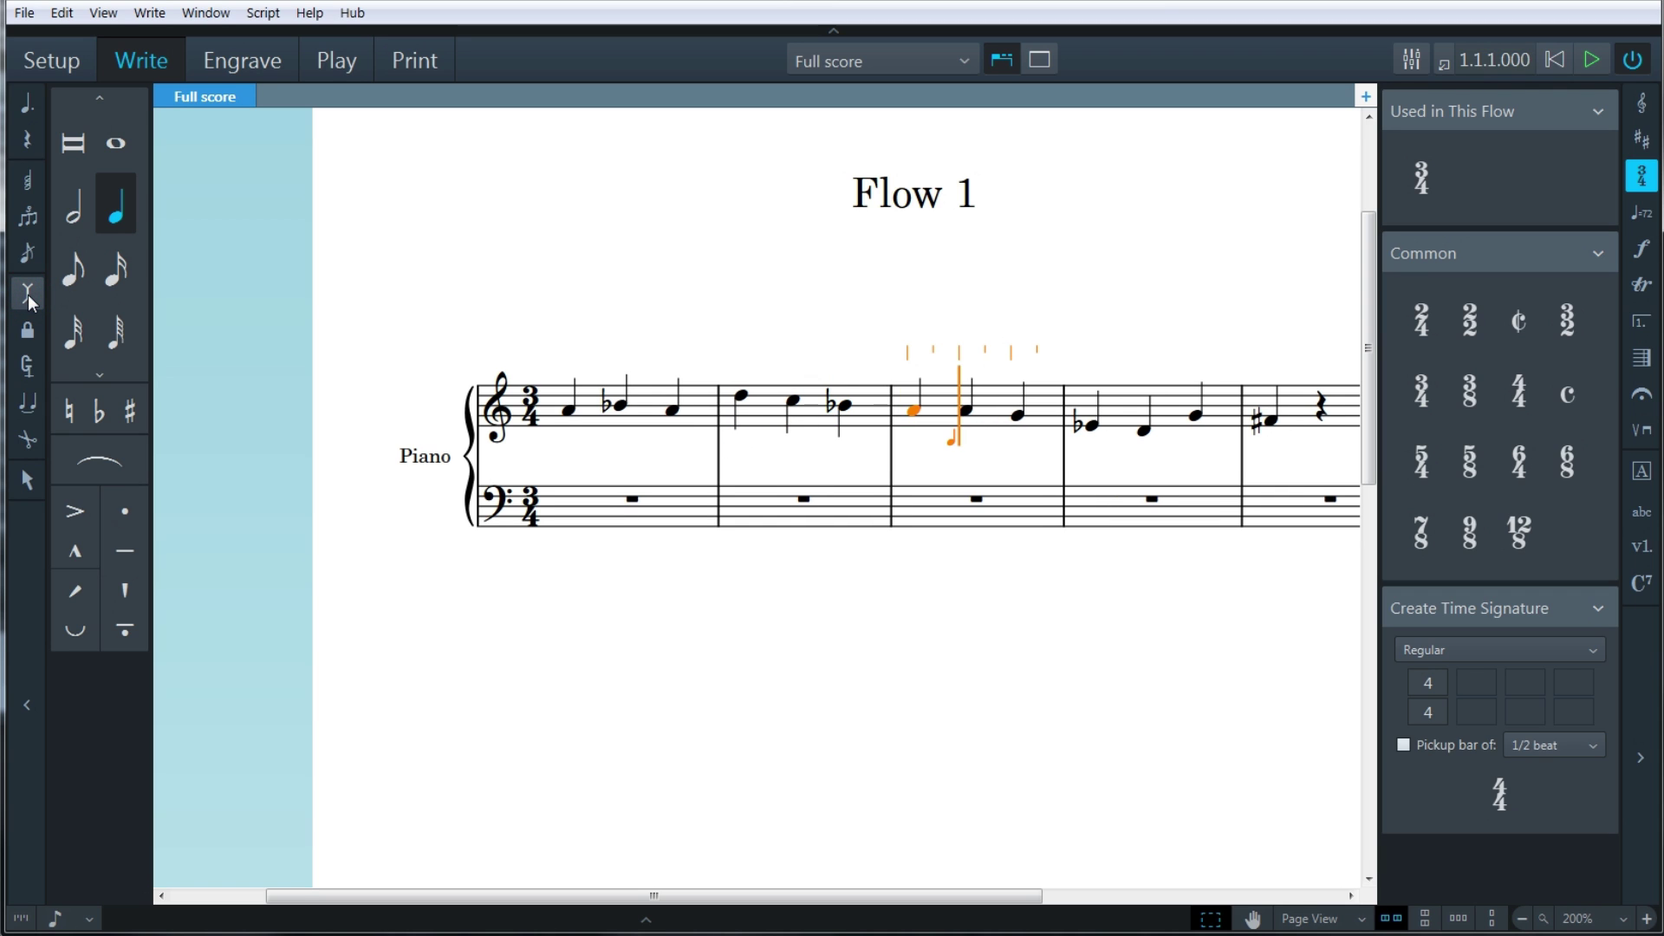
pyautogui.press('g')
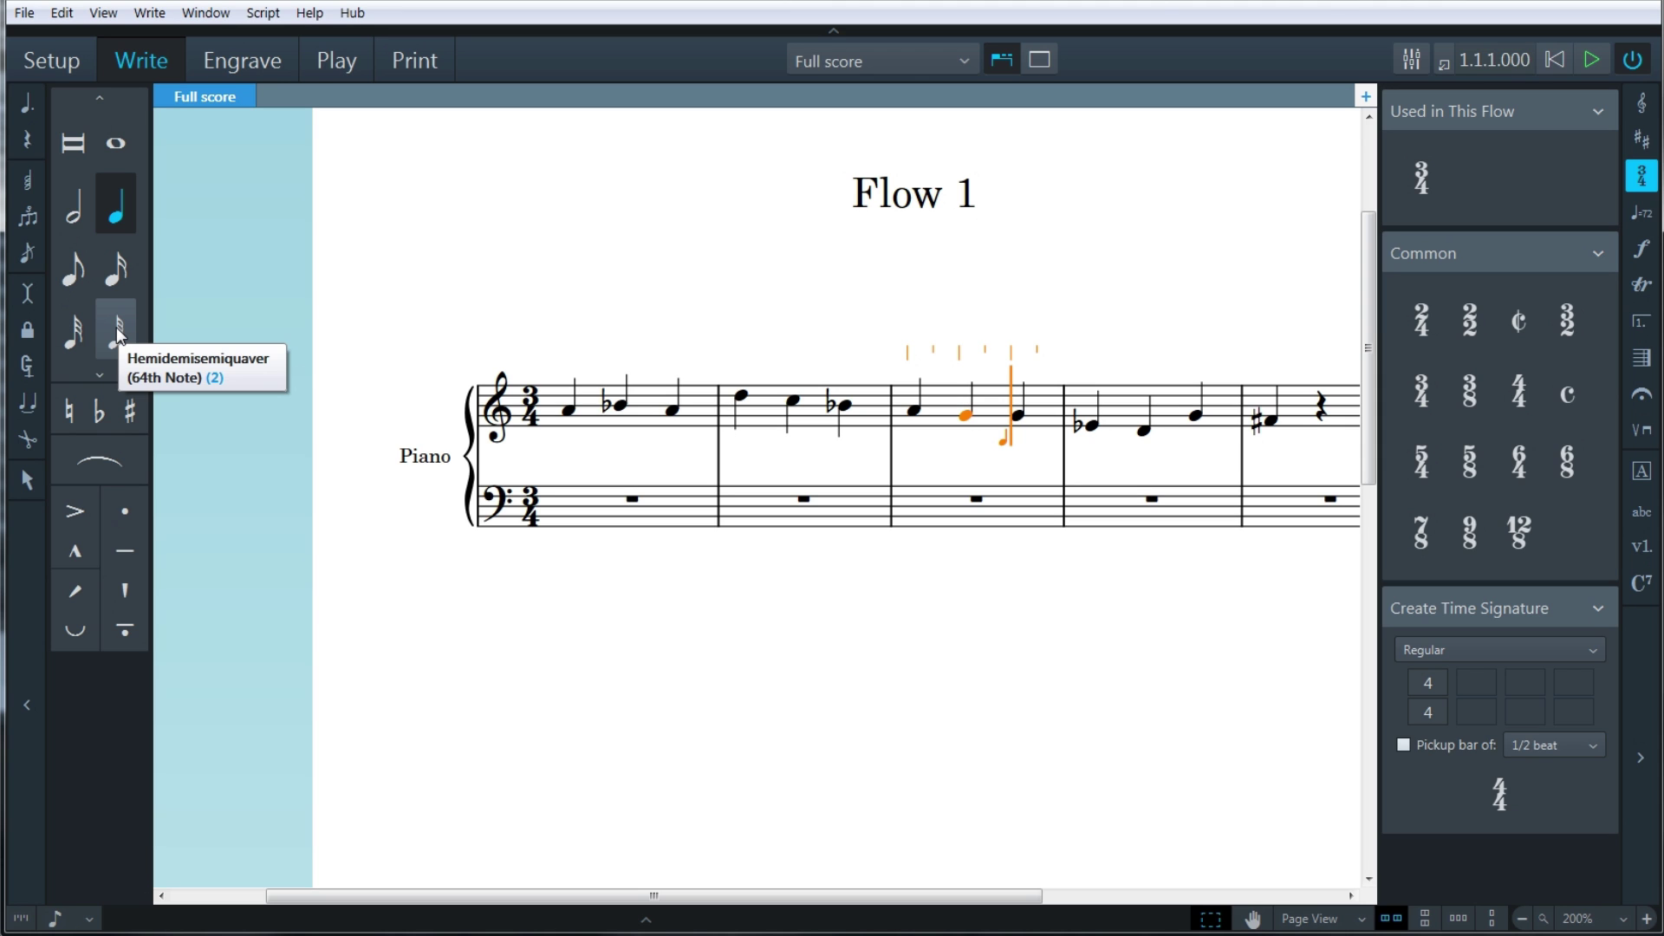
# Step: Select bars 1–3 and add a crescendo hairpin beneath them
pyautogui.click(27, 482)
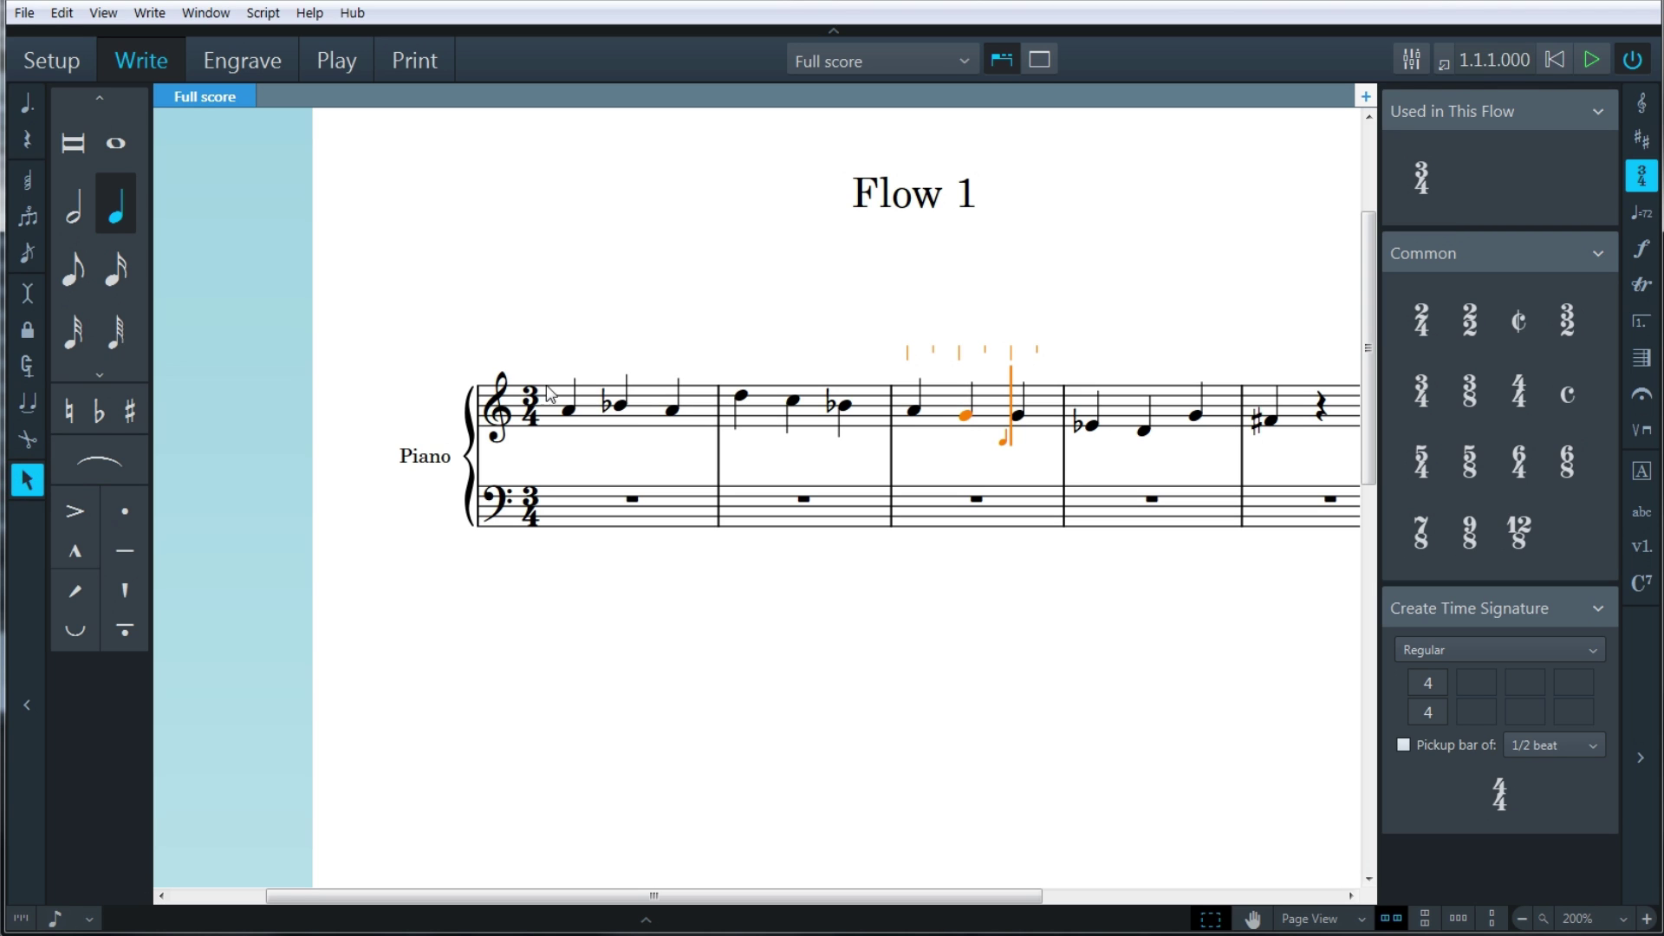
pyautogui.moveTo(548, 332); pyautogui.dragTo(1032, 460)
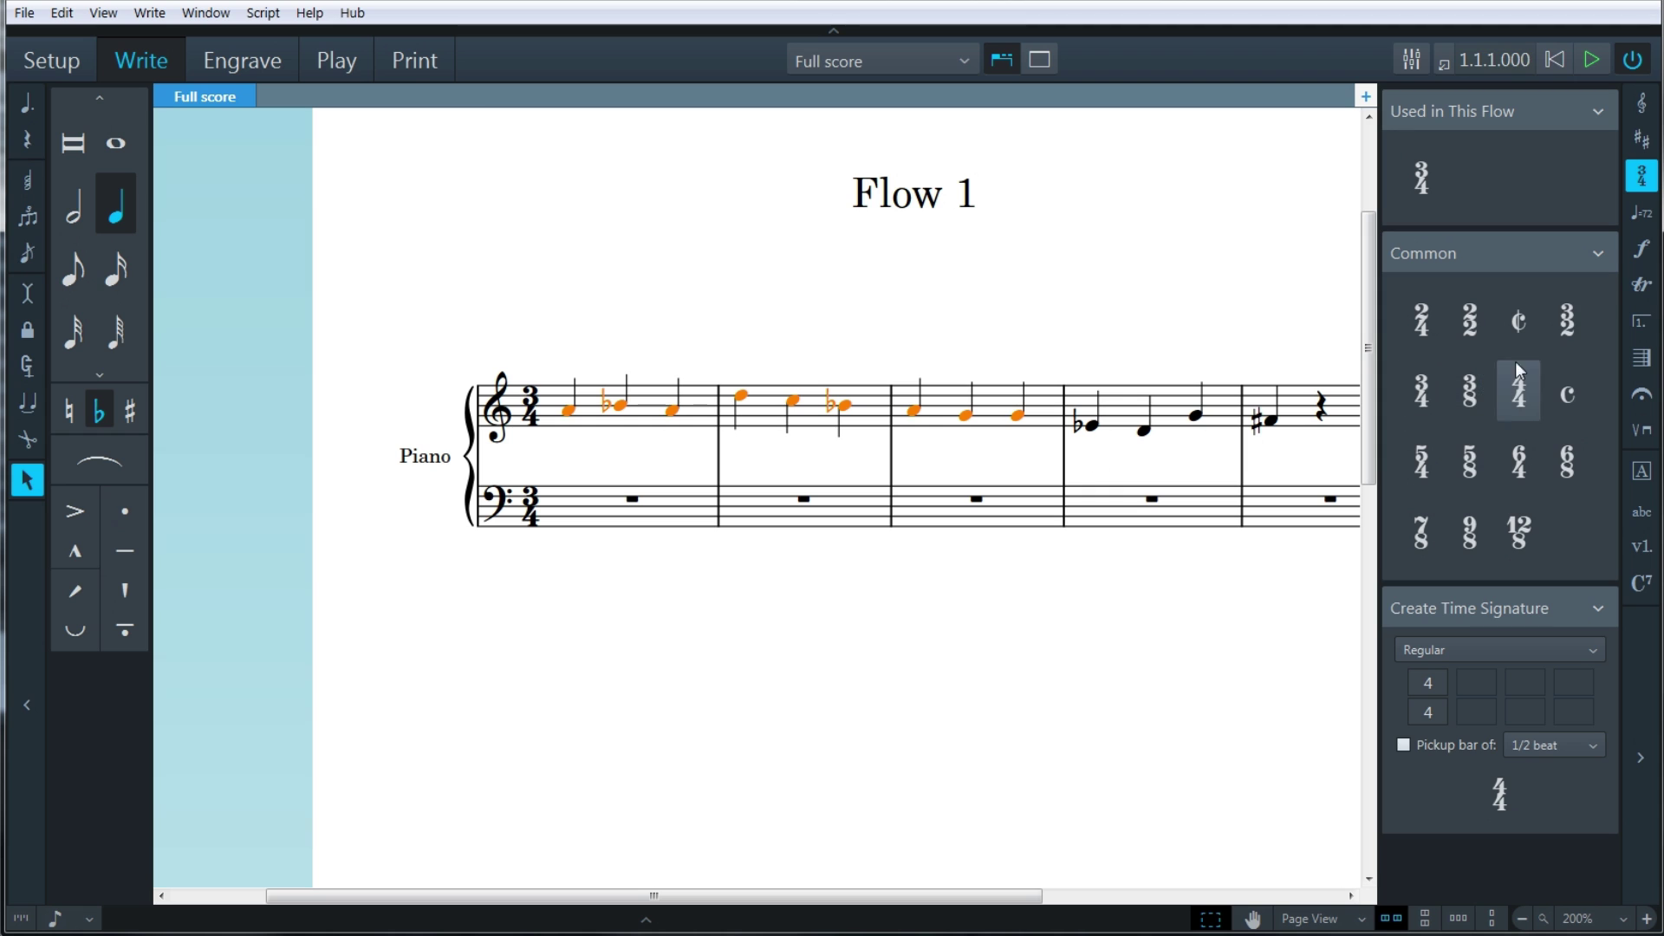
pyautogui.click(1641, 250)
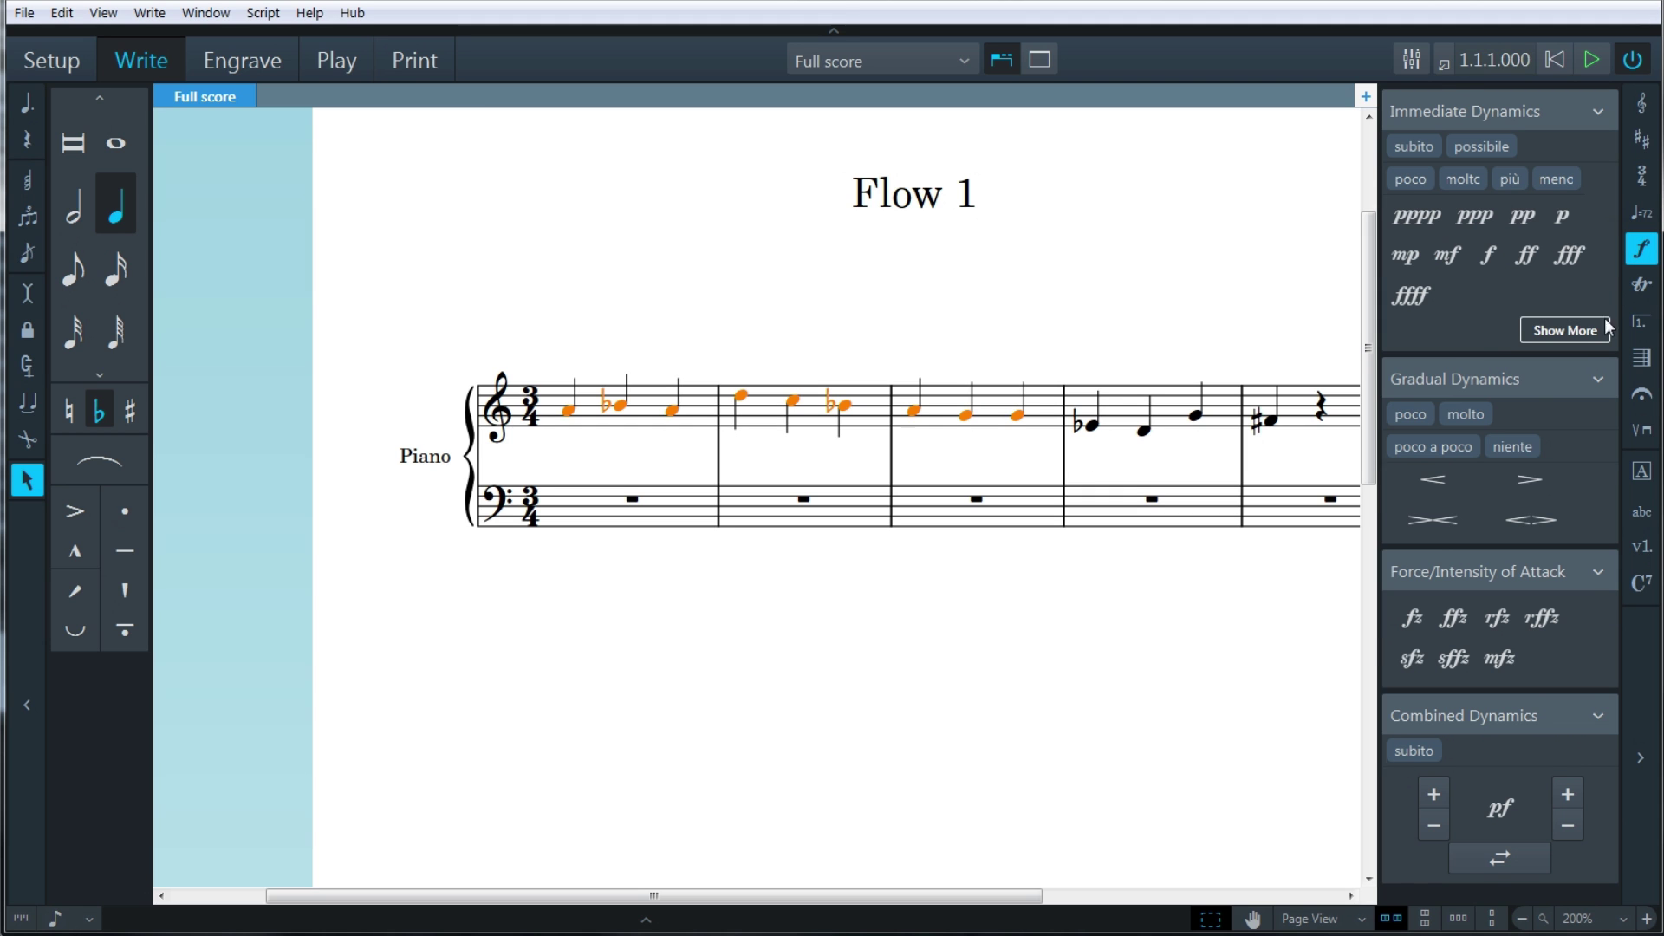
pyautogui.click(1434, 478)
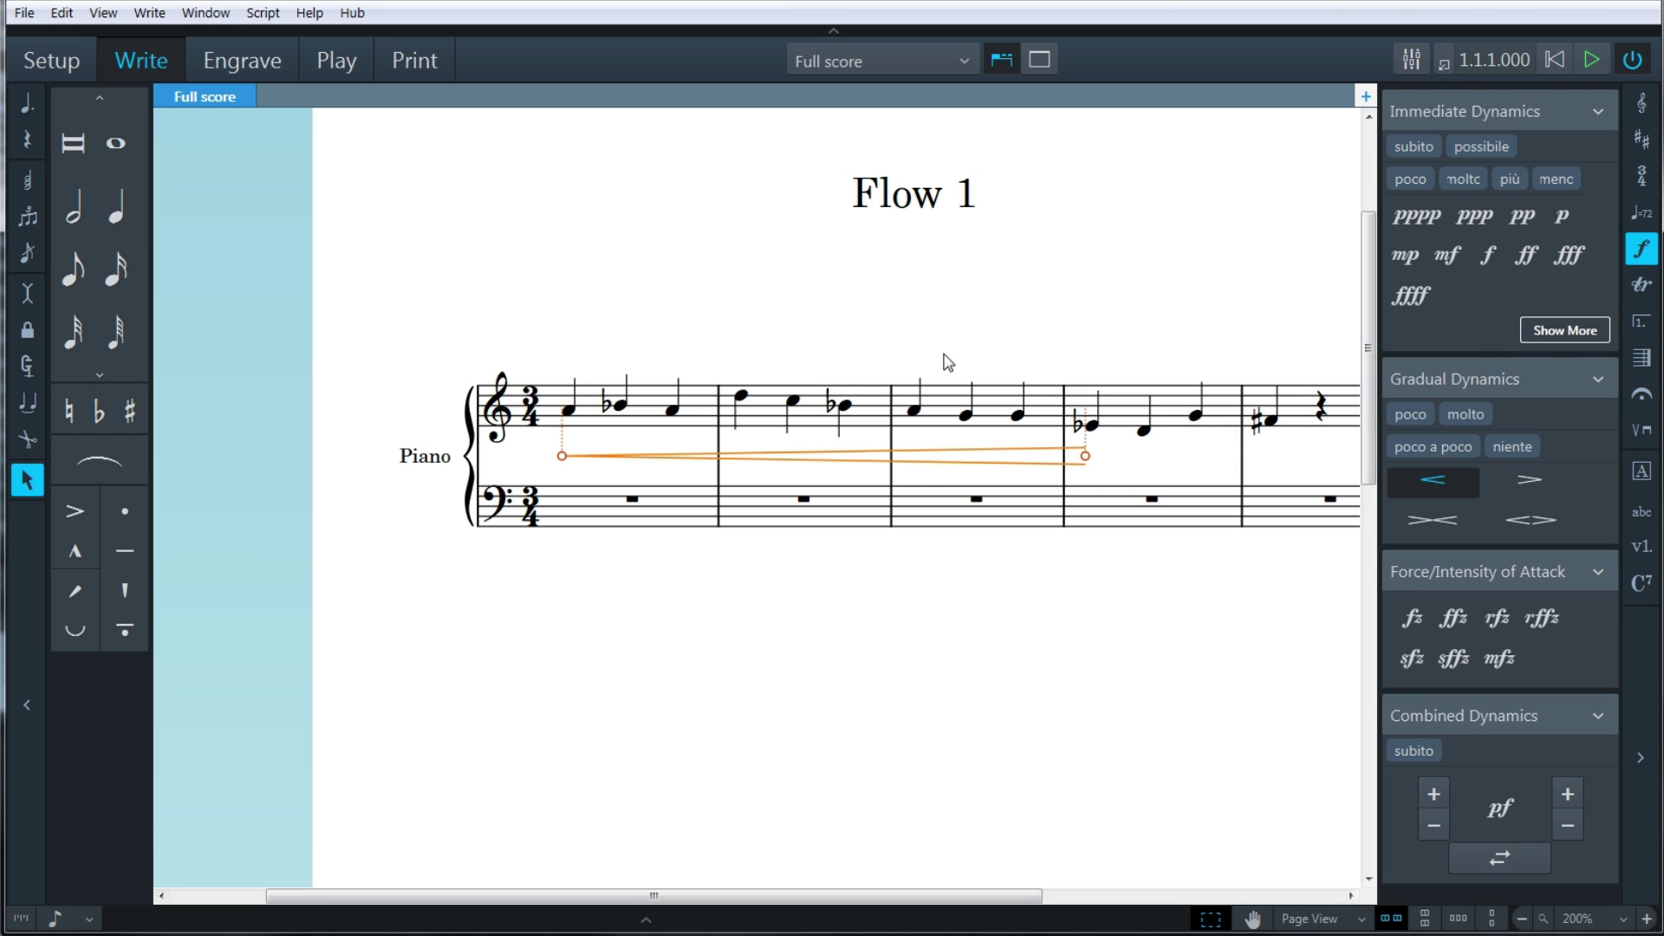
# Step: Move bar 3's second note down an octave and back up again
pyautogui.click(967, 416)
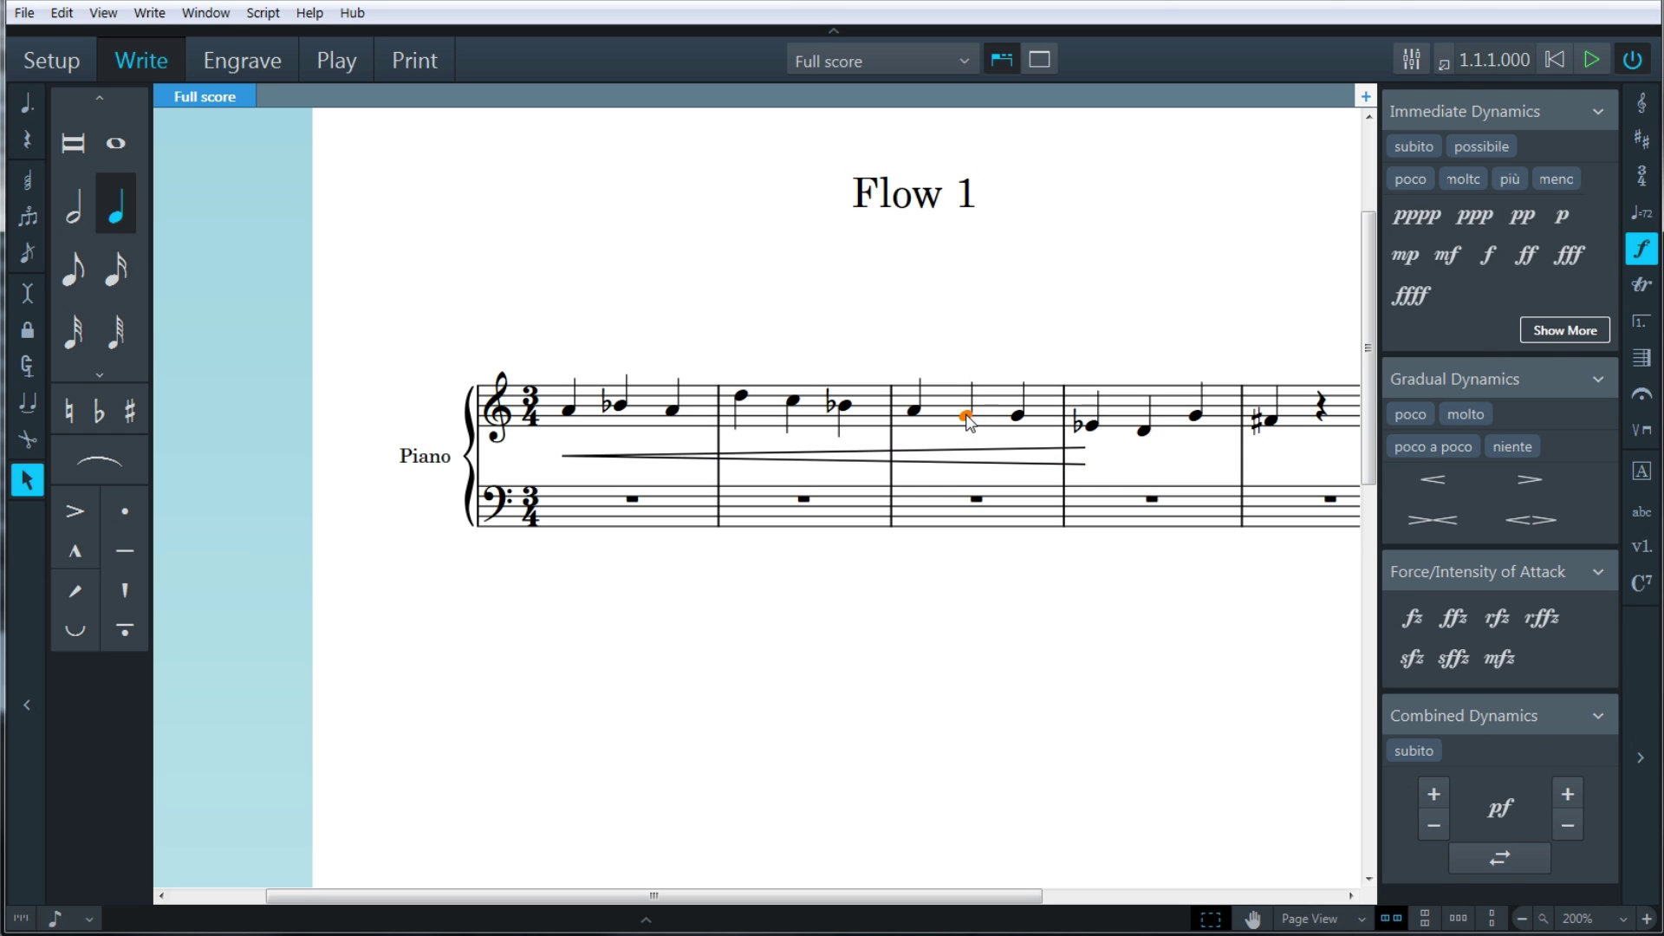
pyautogui.hotkey('ctrl', 'alt', 'Down')
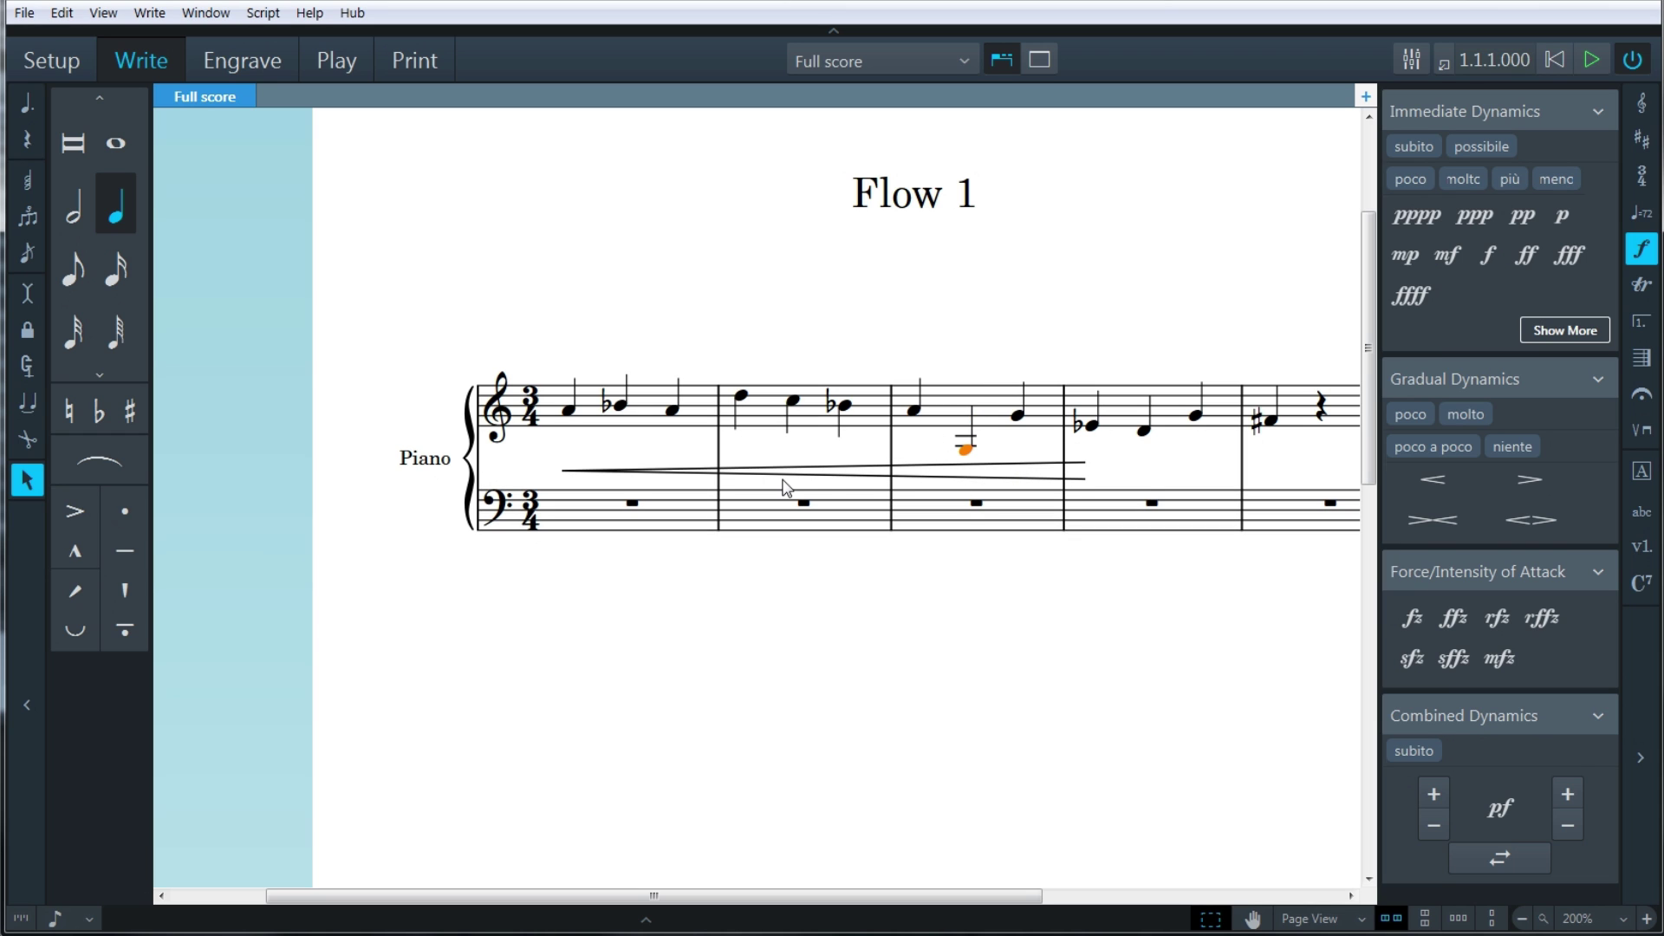
pyautogui.hotkey('ctrl', 'alt', 'Up')
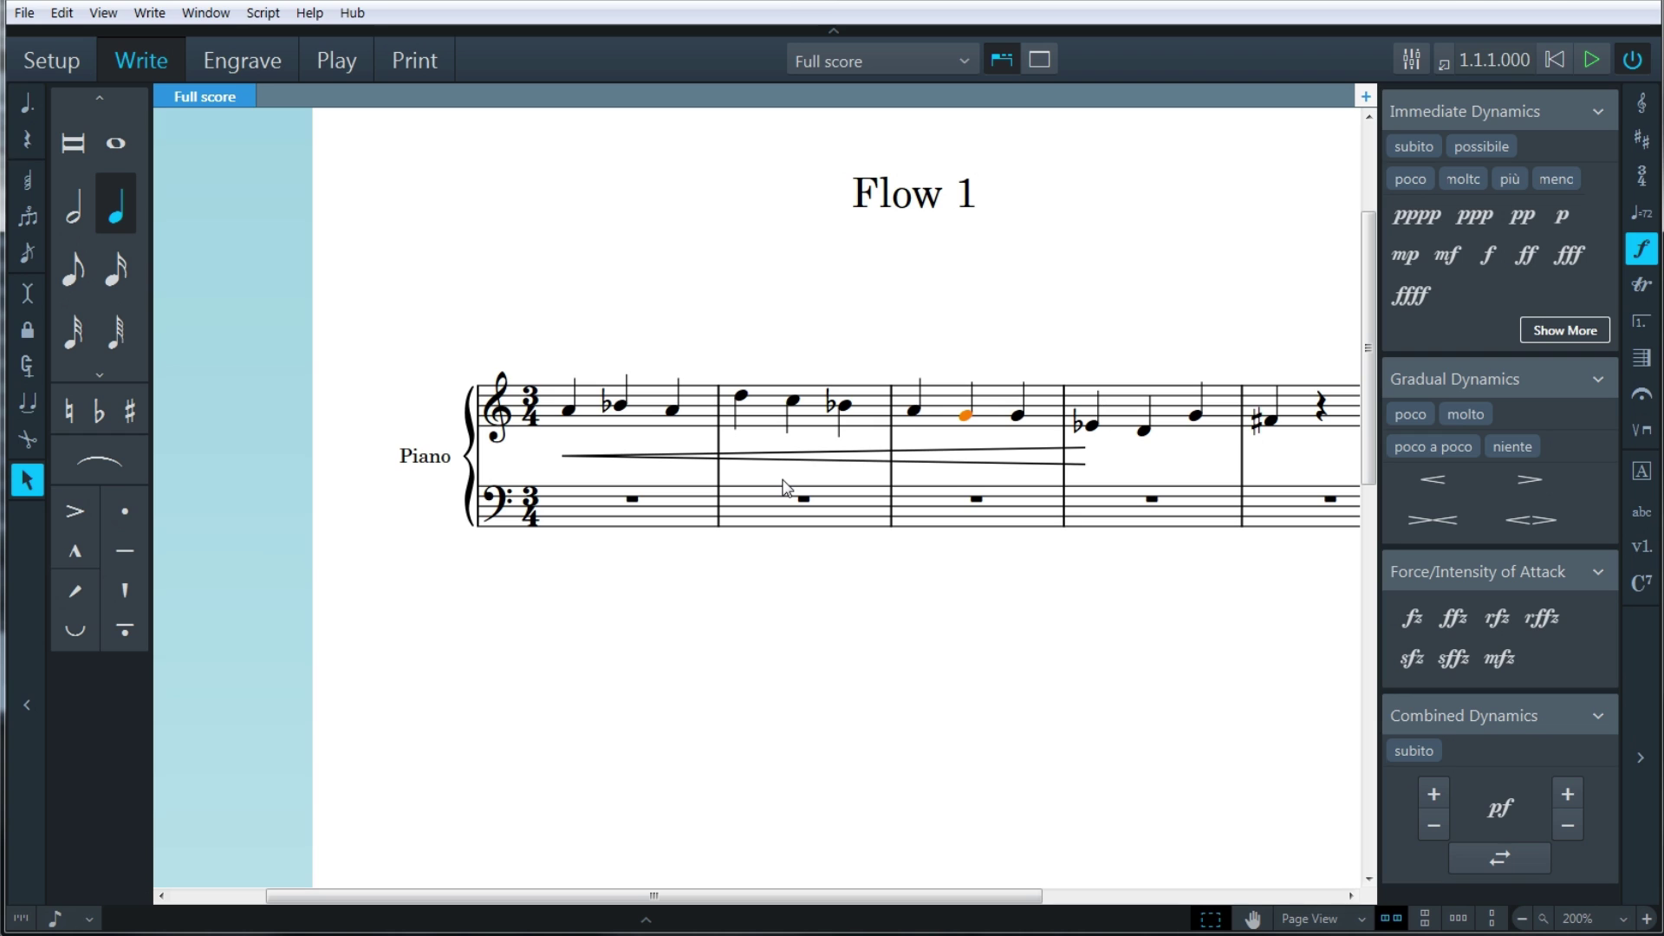
pyautogui.click(1643, 584)
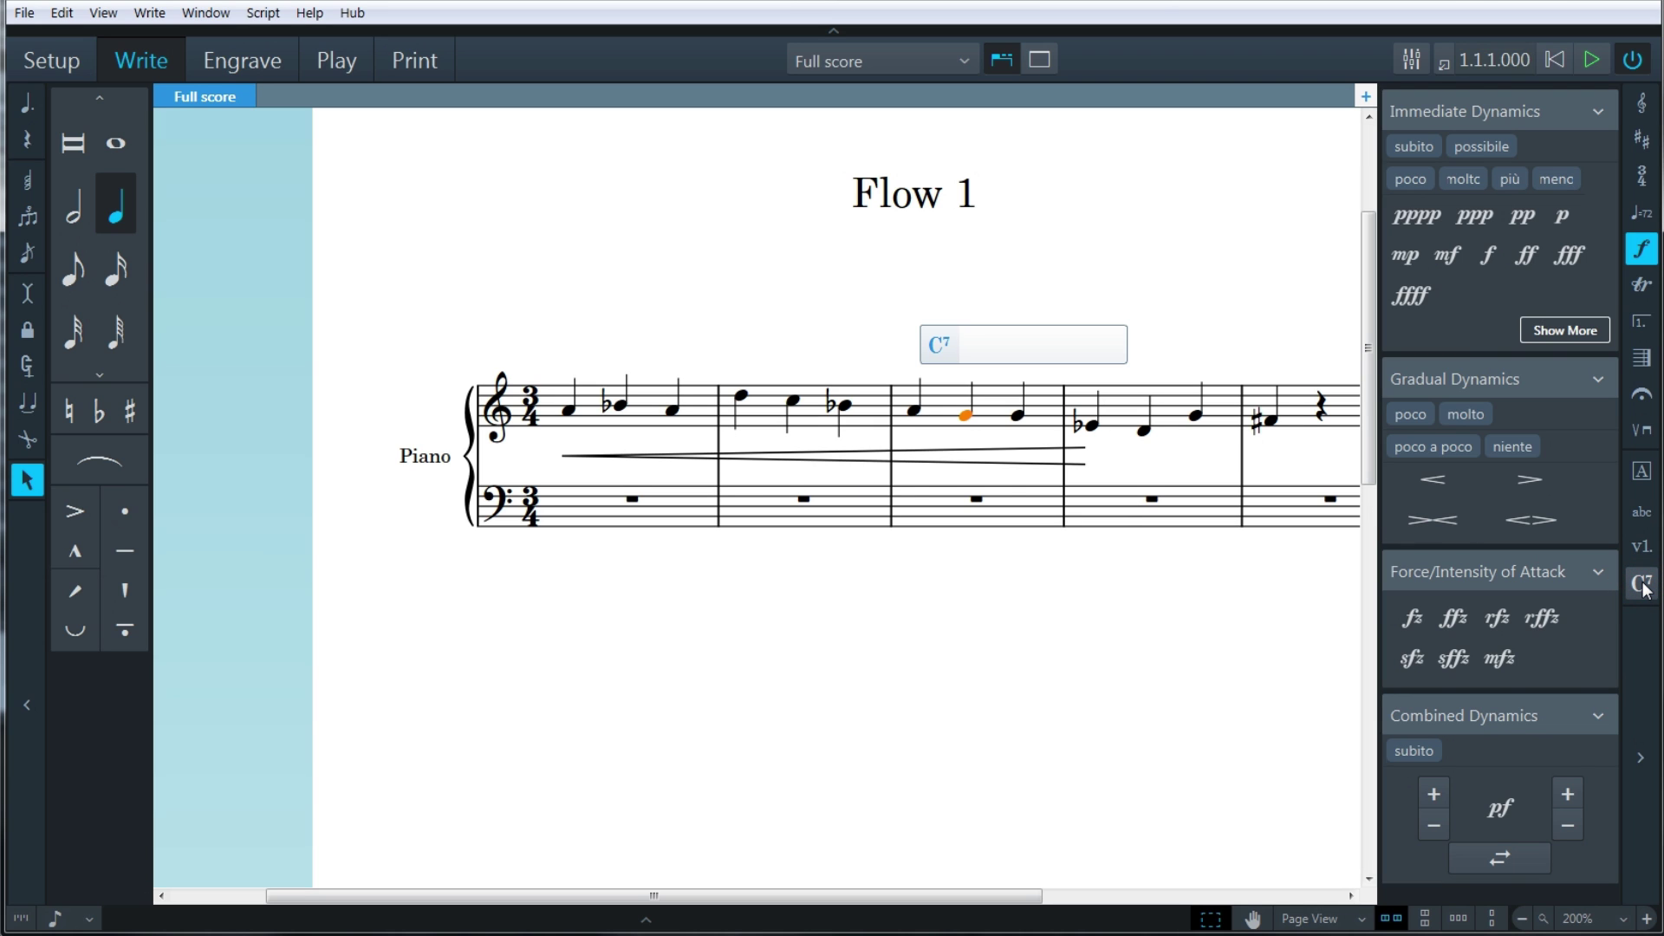
# Step: Enter the Gdim chord symbol, displayed as Gm(♭5), above bar 3's second note
pyautogui.write('Gdim')
pyautogui.press('Return')
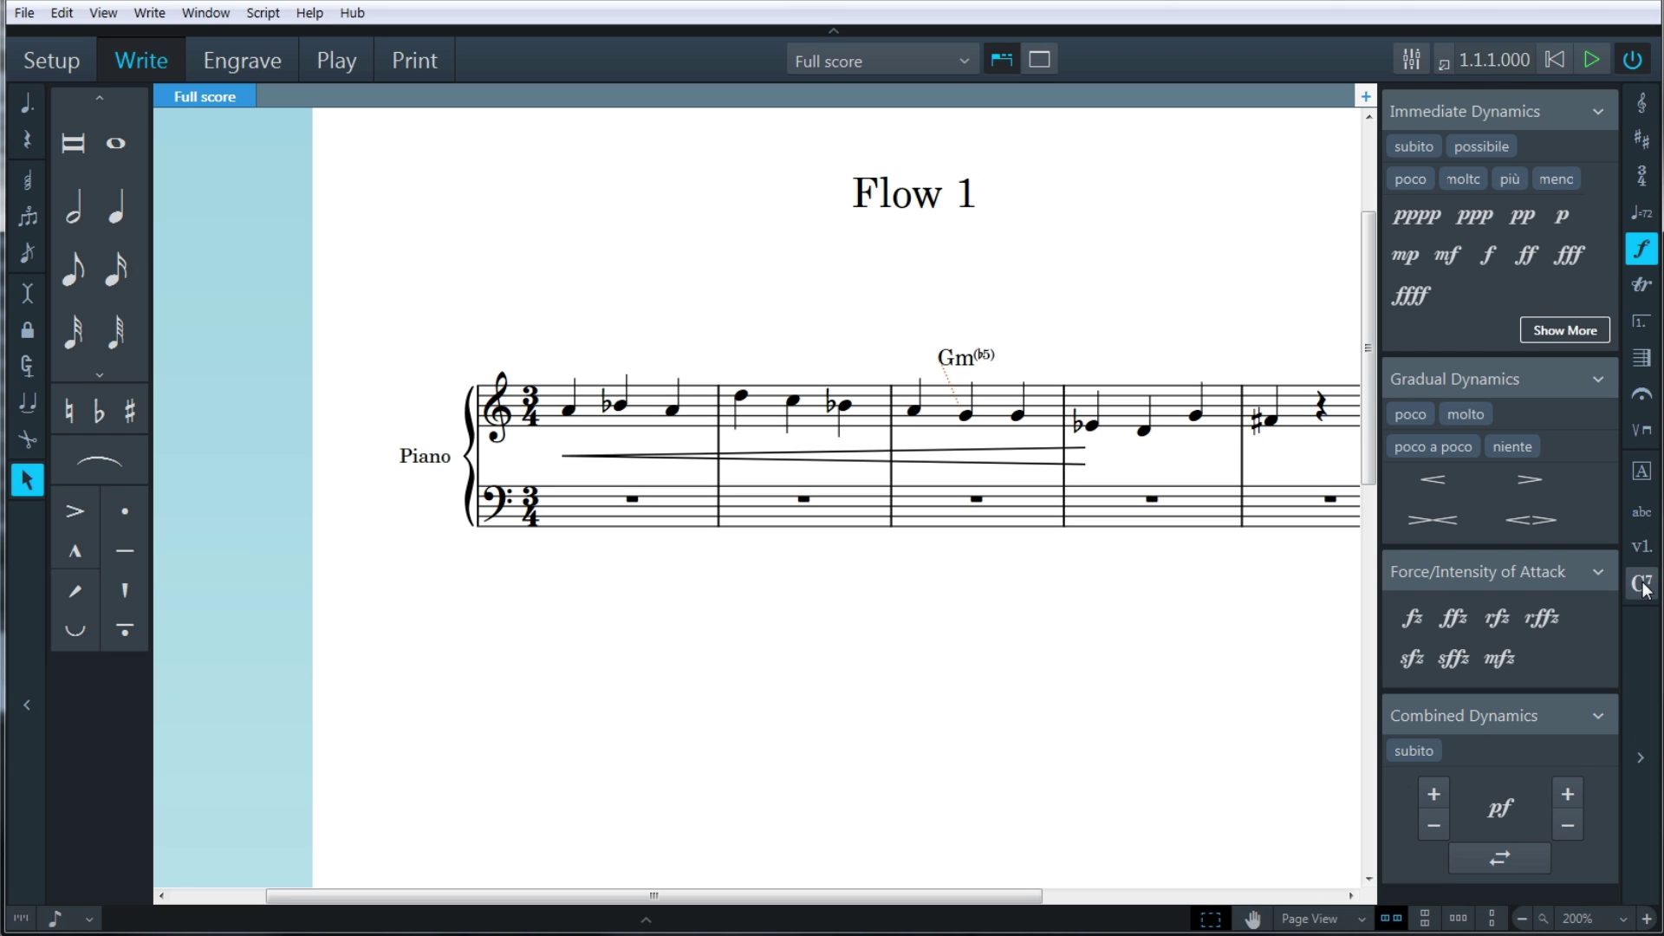
pyautogui.click(1647, 327)
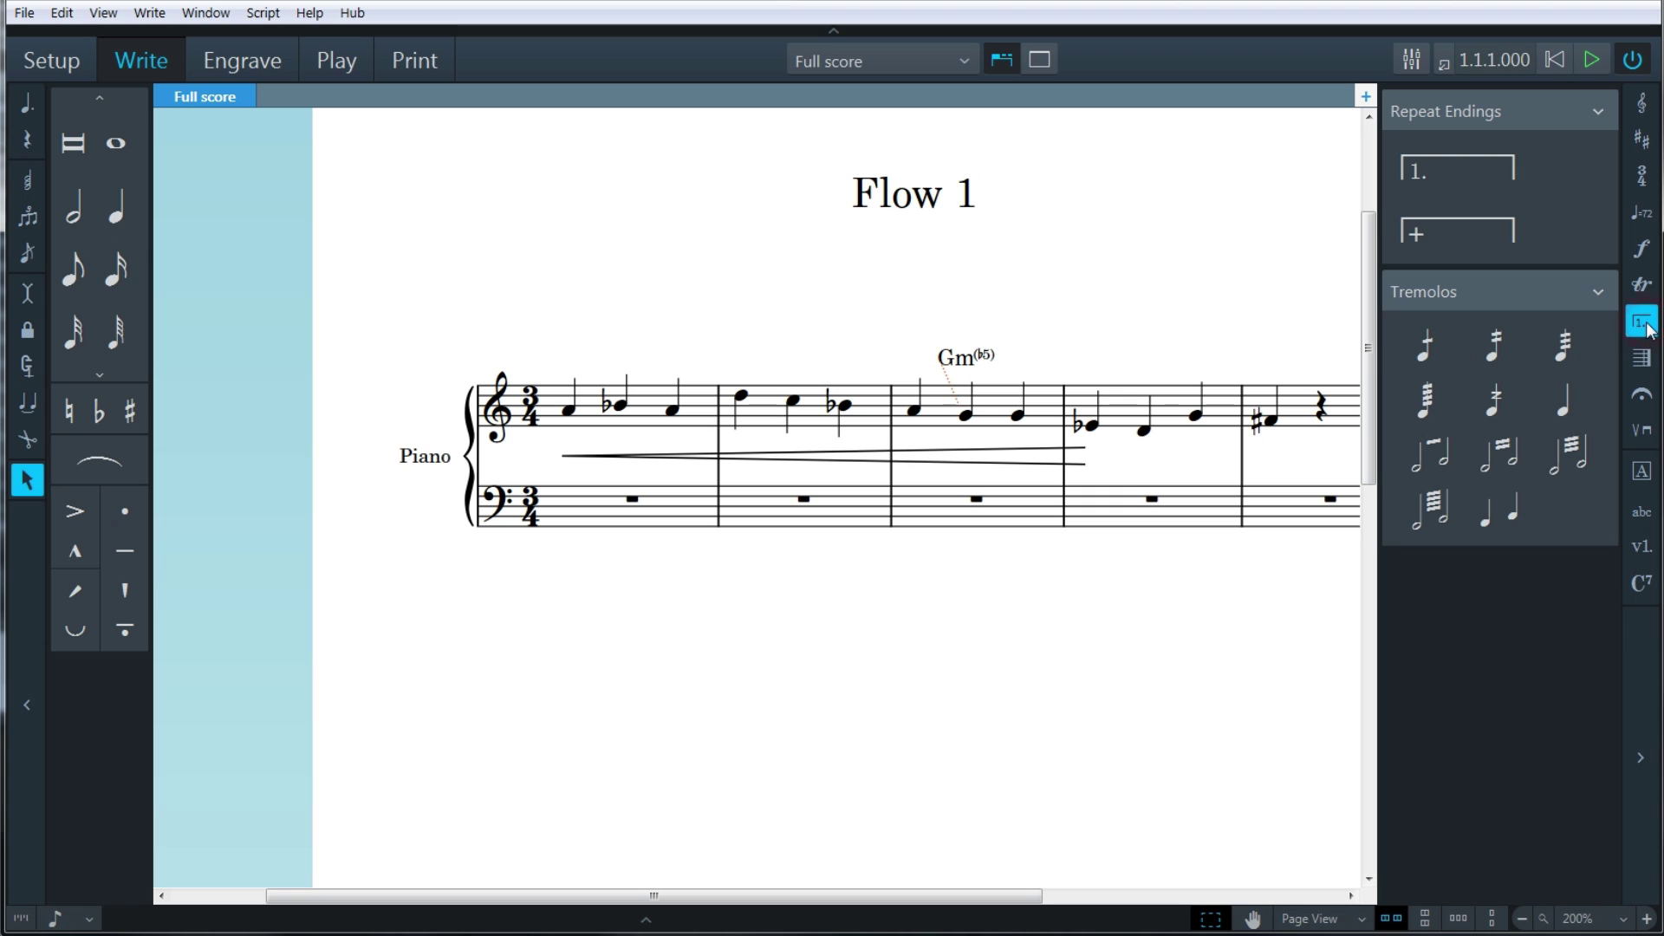
# Step: Add first- and second-time endings from bar 3's last note and play back from there
pyautogui.click(1017, 416)
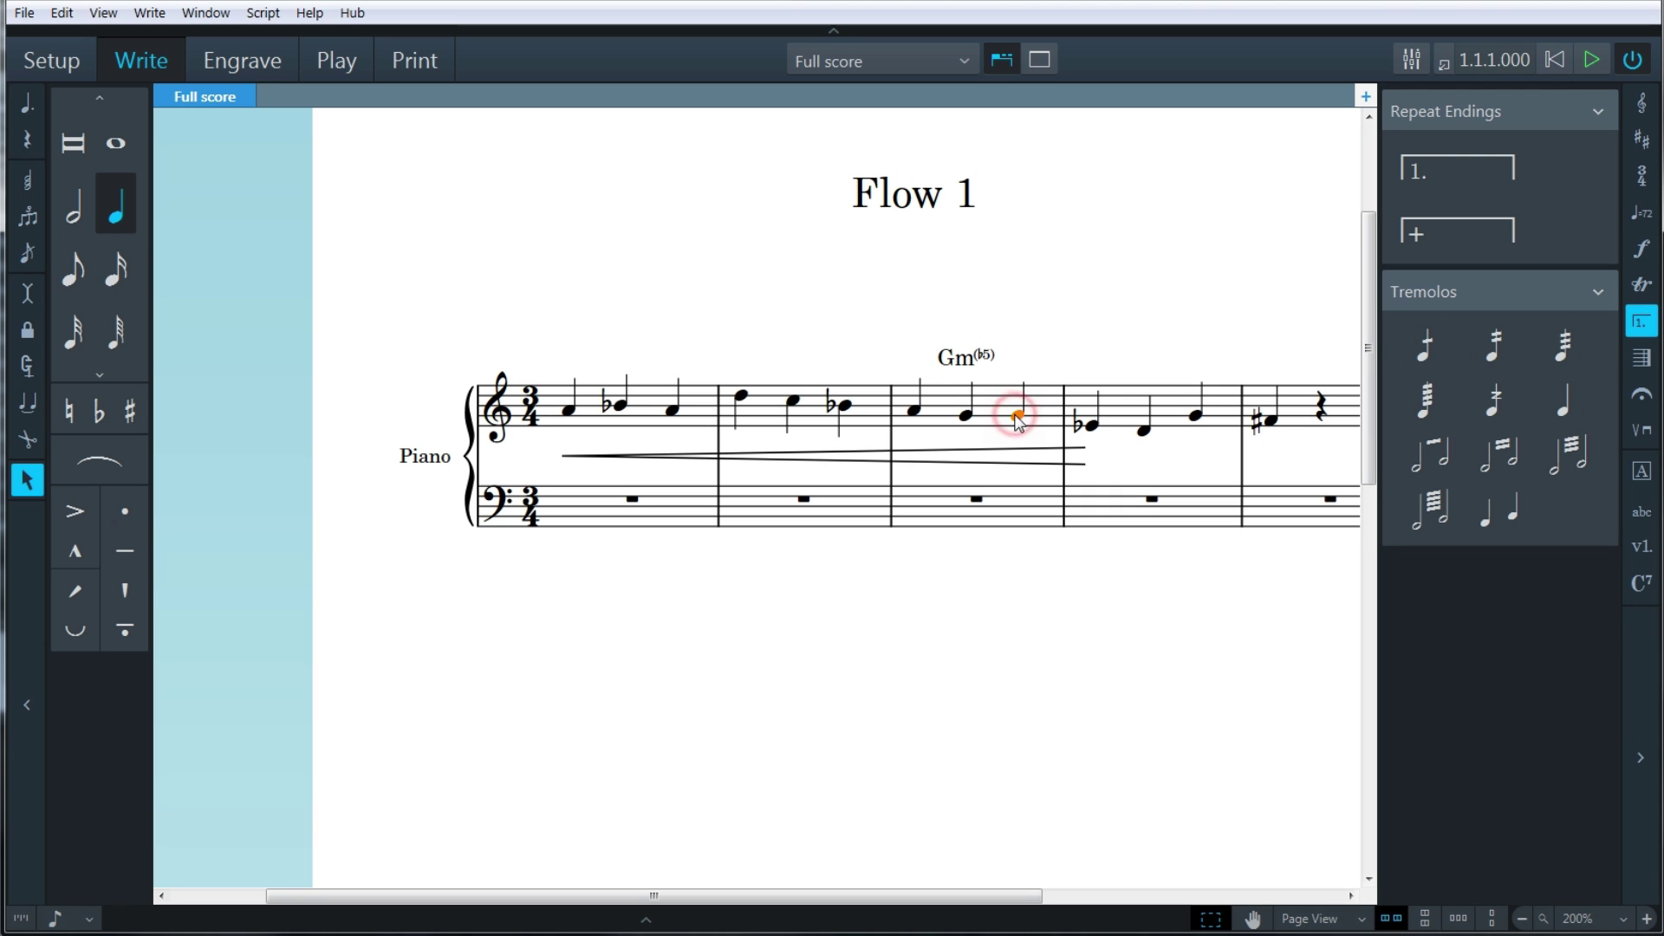
pyautogui.click(1432, 177)
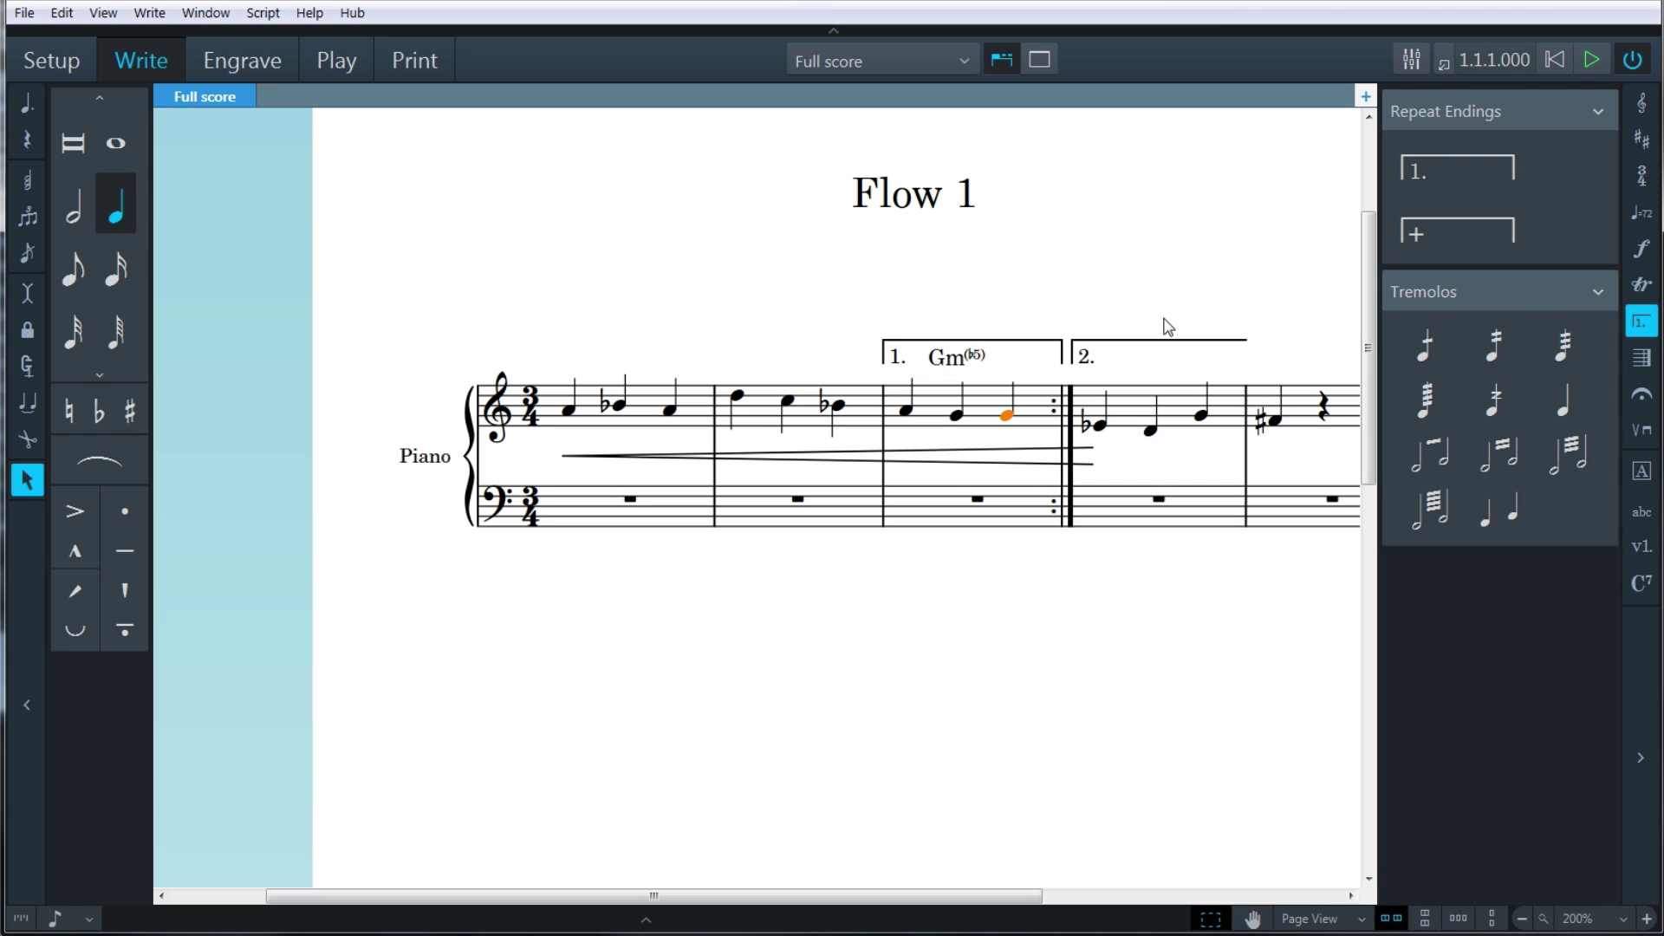
pyautogui.press('space')
pyautogui.click(27, 216)
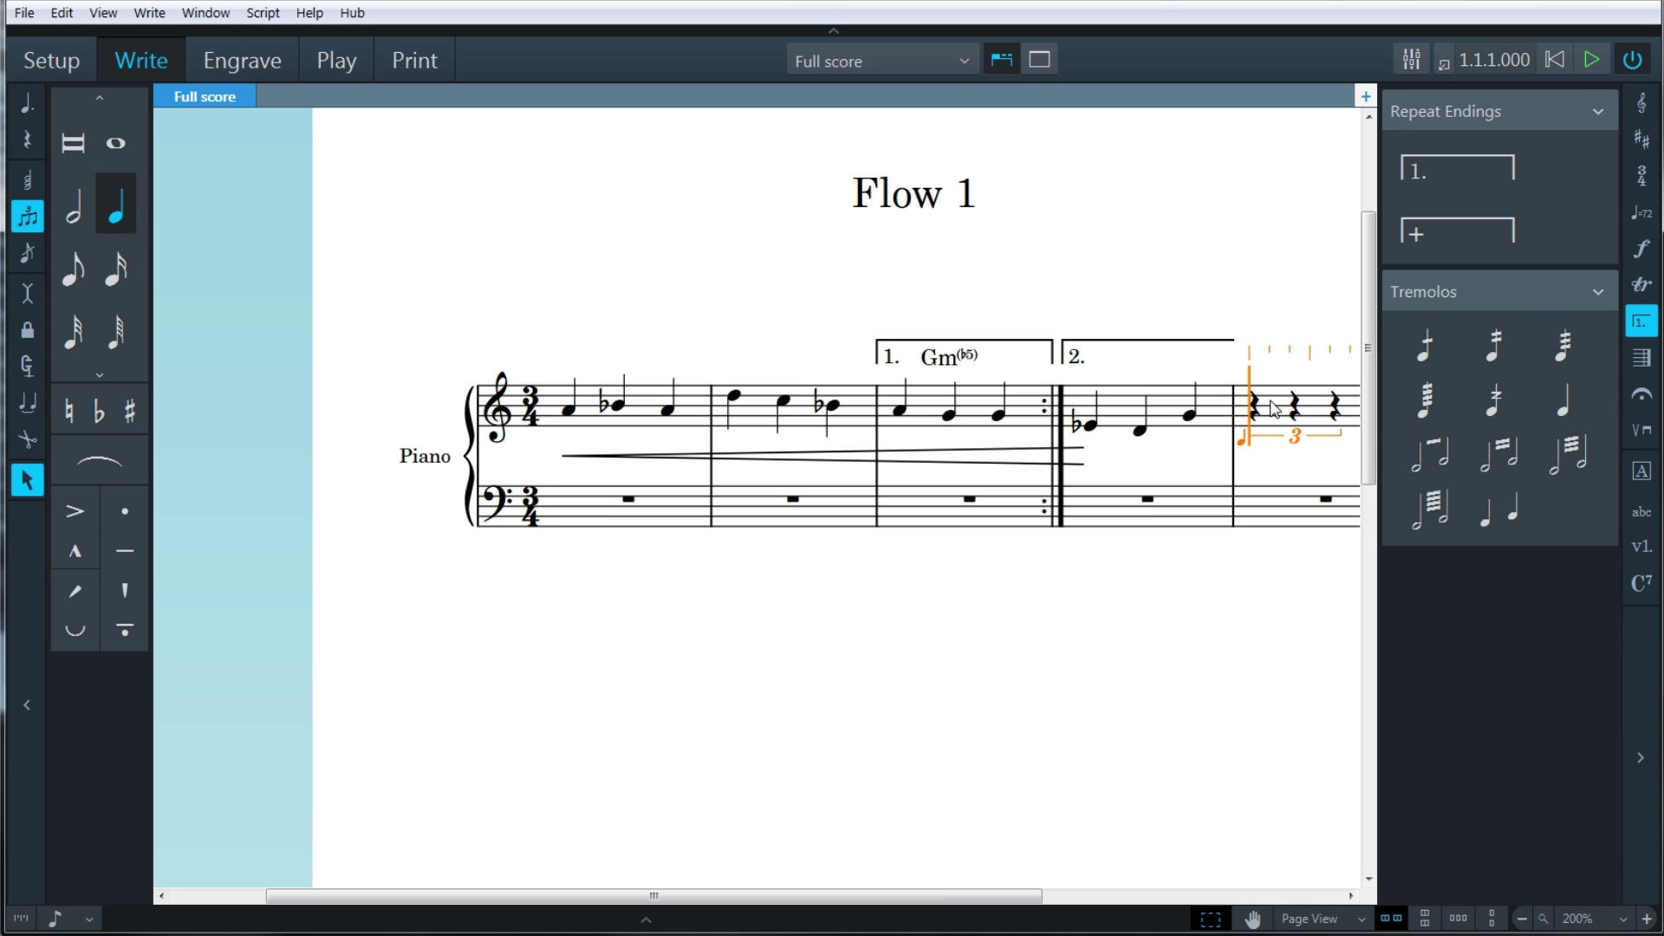
# Step: Enter a 5:4 tuplet in the final bar, then switch to Engrave mode
pyautogui.press(';')
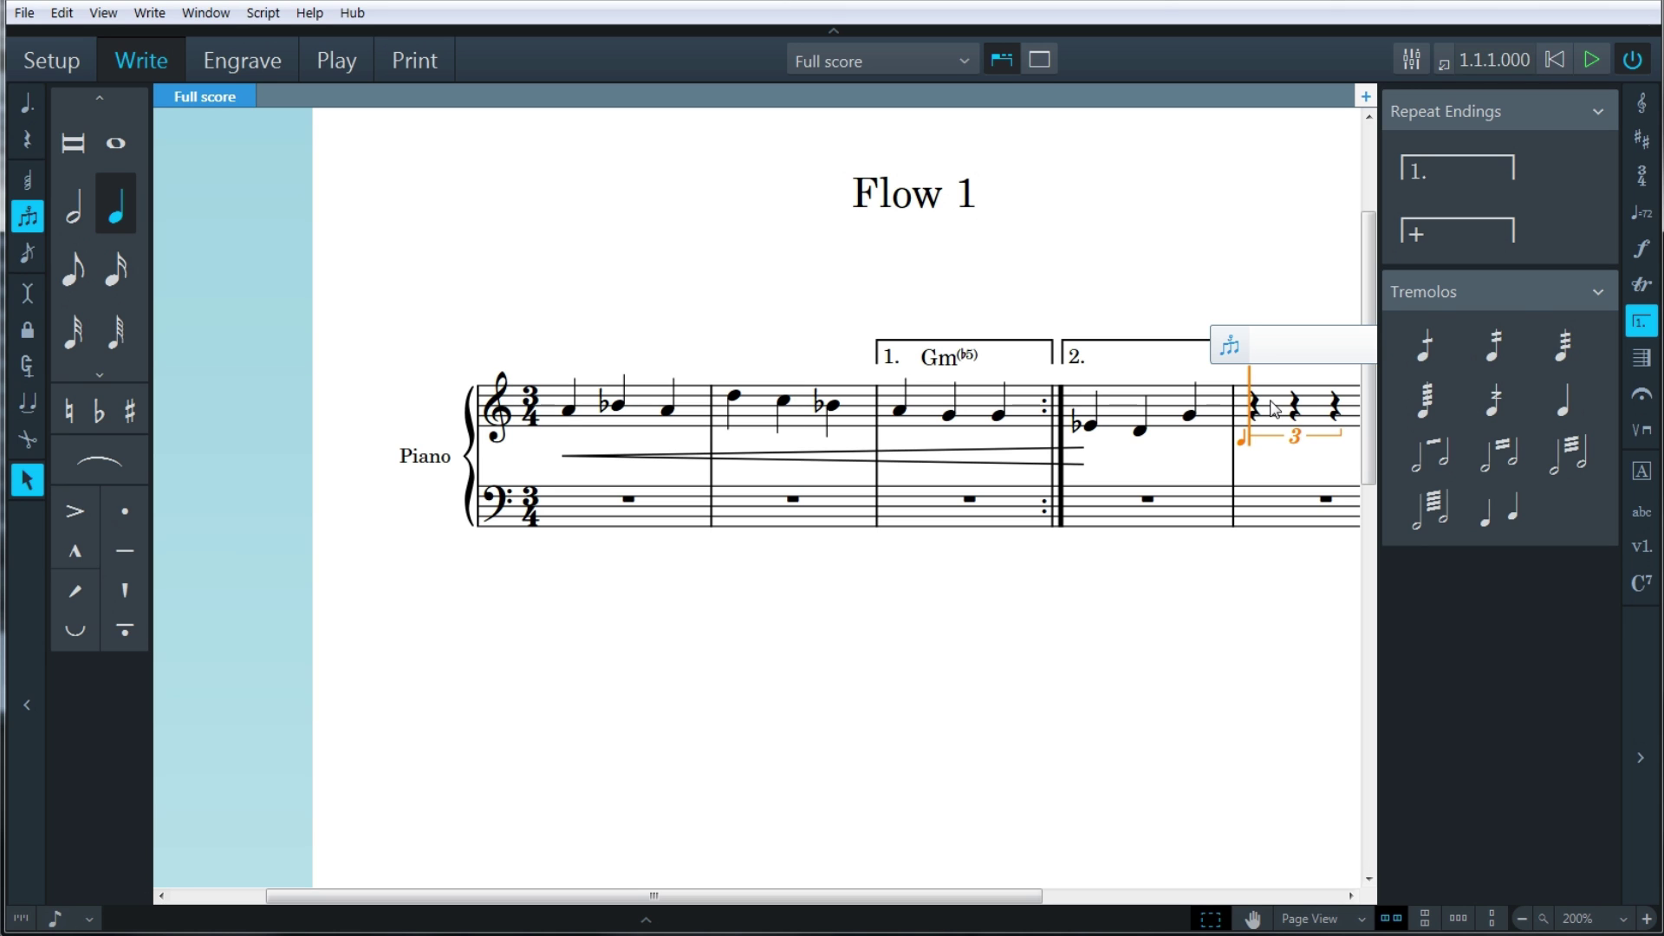
pyautogui.write('5:4')
pyautogui.press('Return')
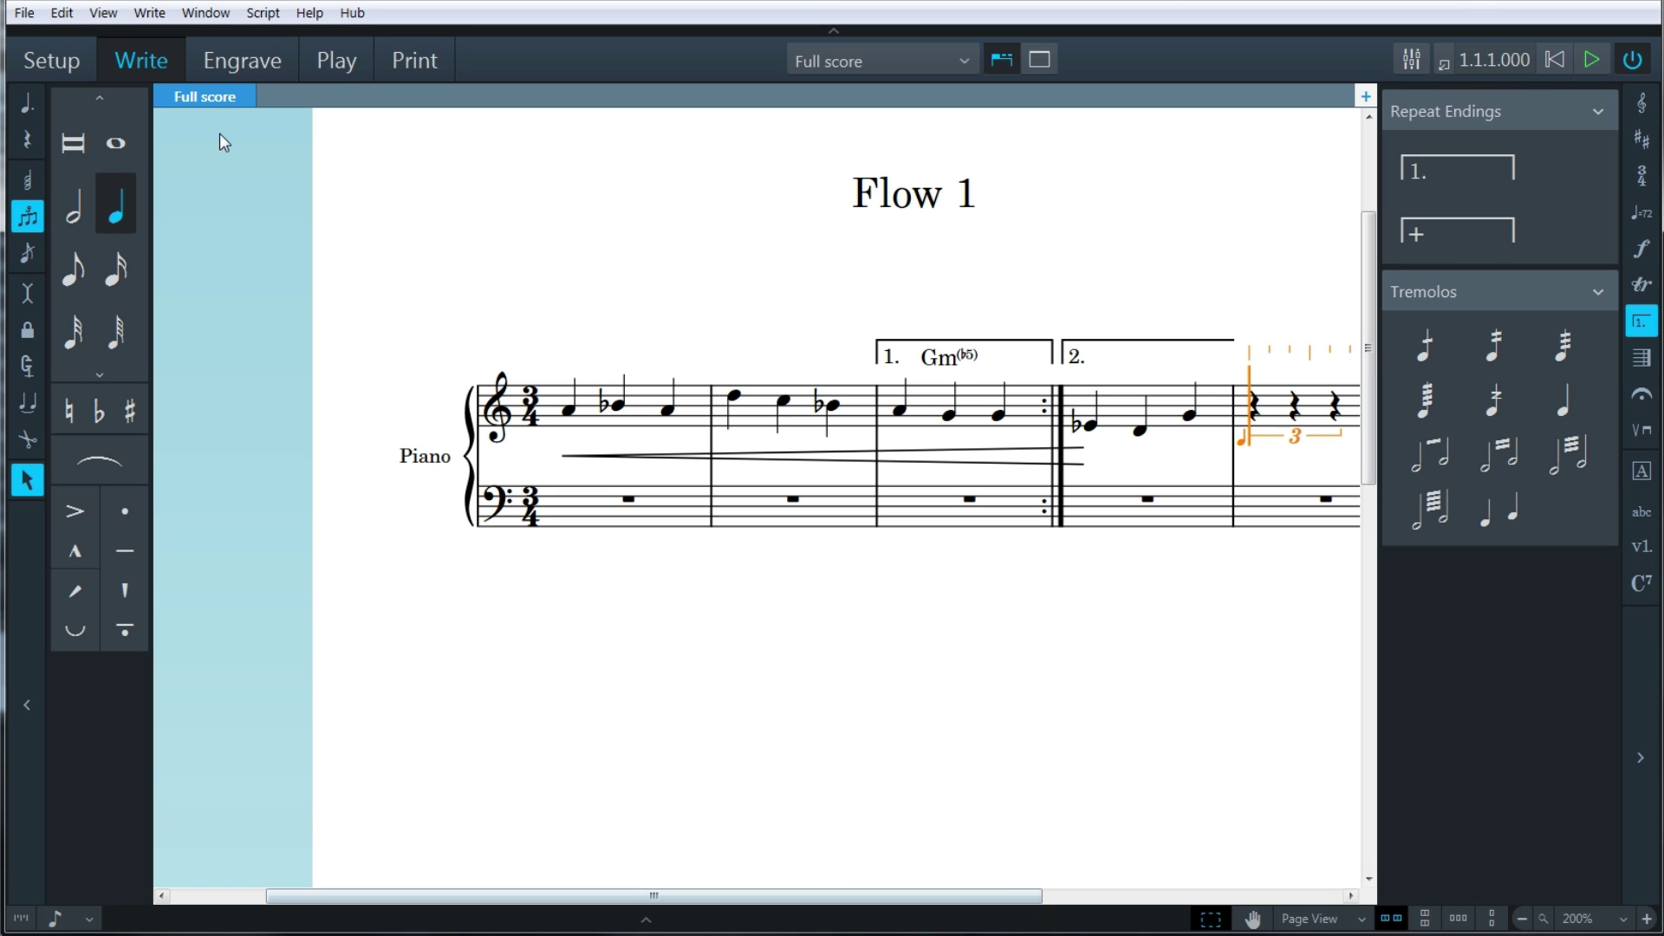
pyautogui.click(229, 59)
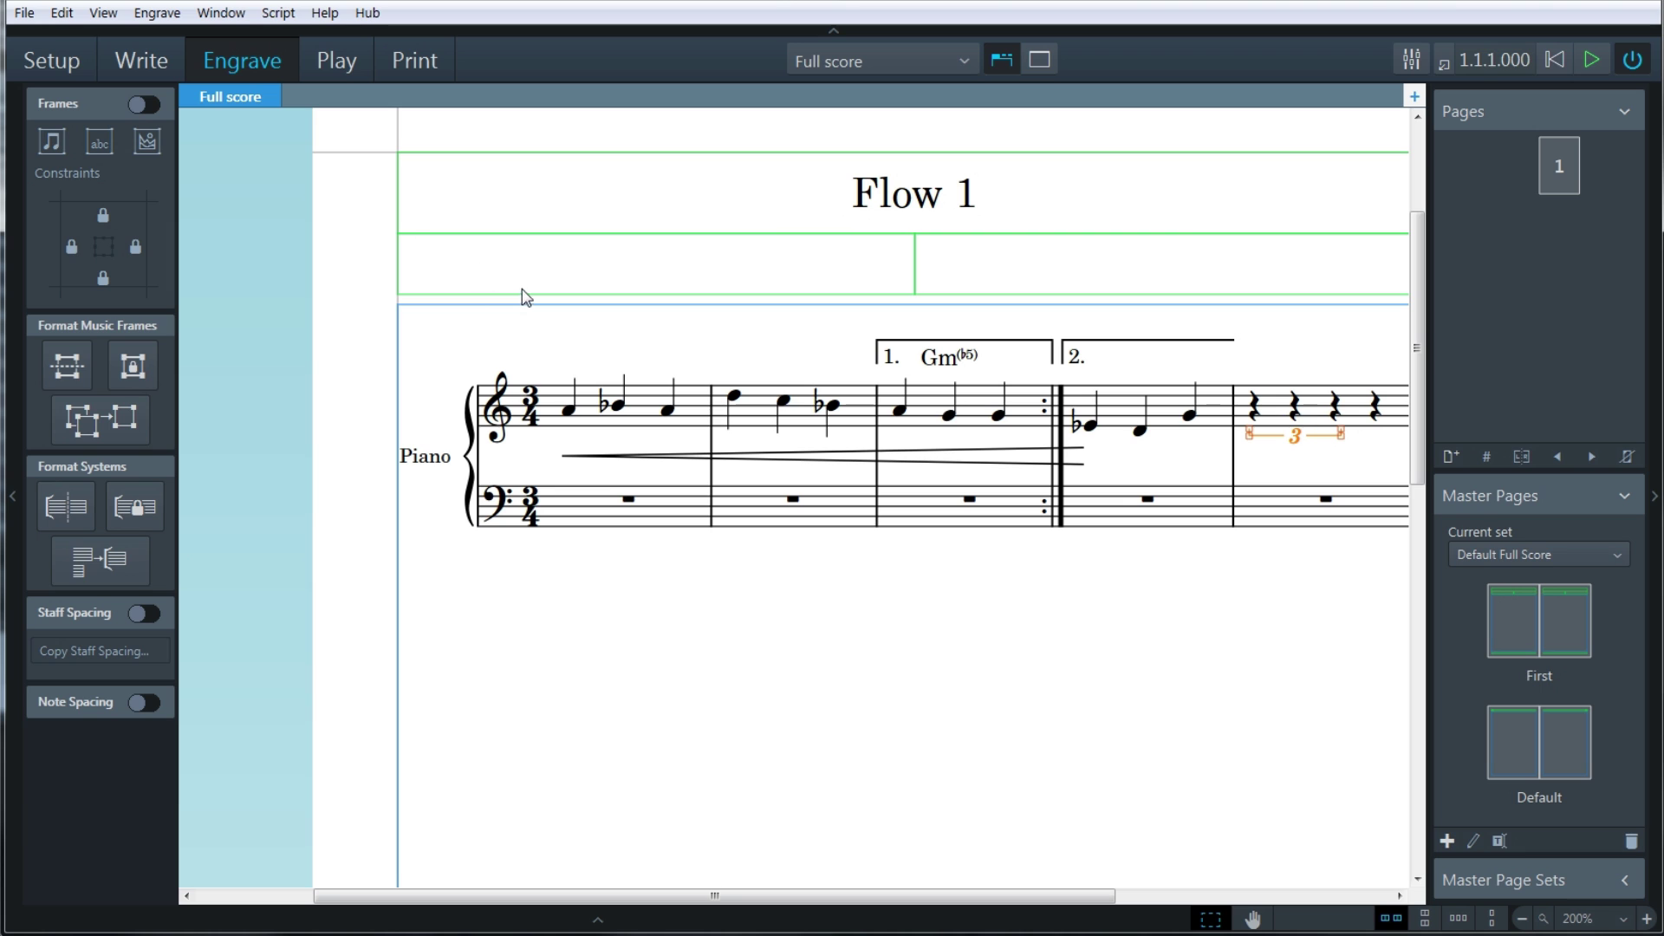
pyautogui.click(574, 391)
pyautogui.moveTo(574, 378)
pyautogui.mouseDown()
pyautogui.moveTo(574, 360)
pyautogui.moveTo(574, 451)
pyautogui.moveTo(582, 374)
pyautogui.mouseUp()
pyautogui.click(618, 407)
pyautogui.click(618, 407)
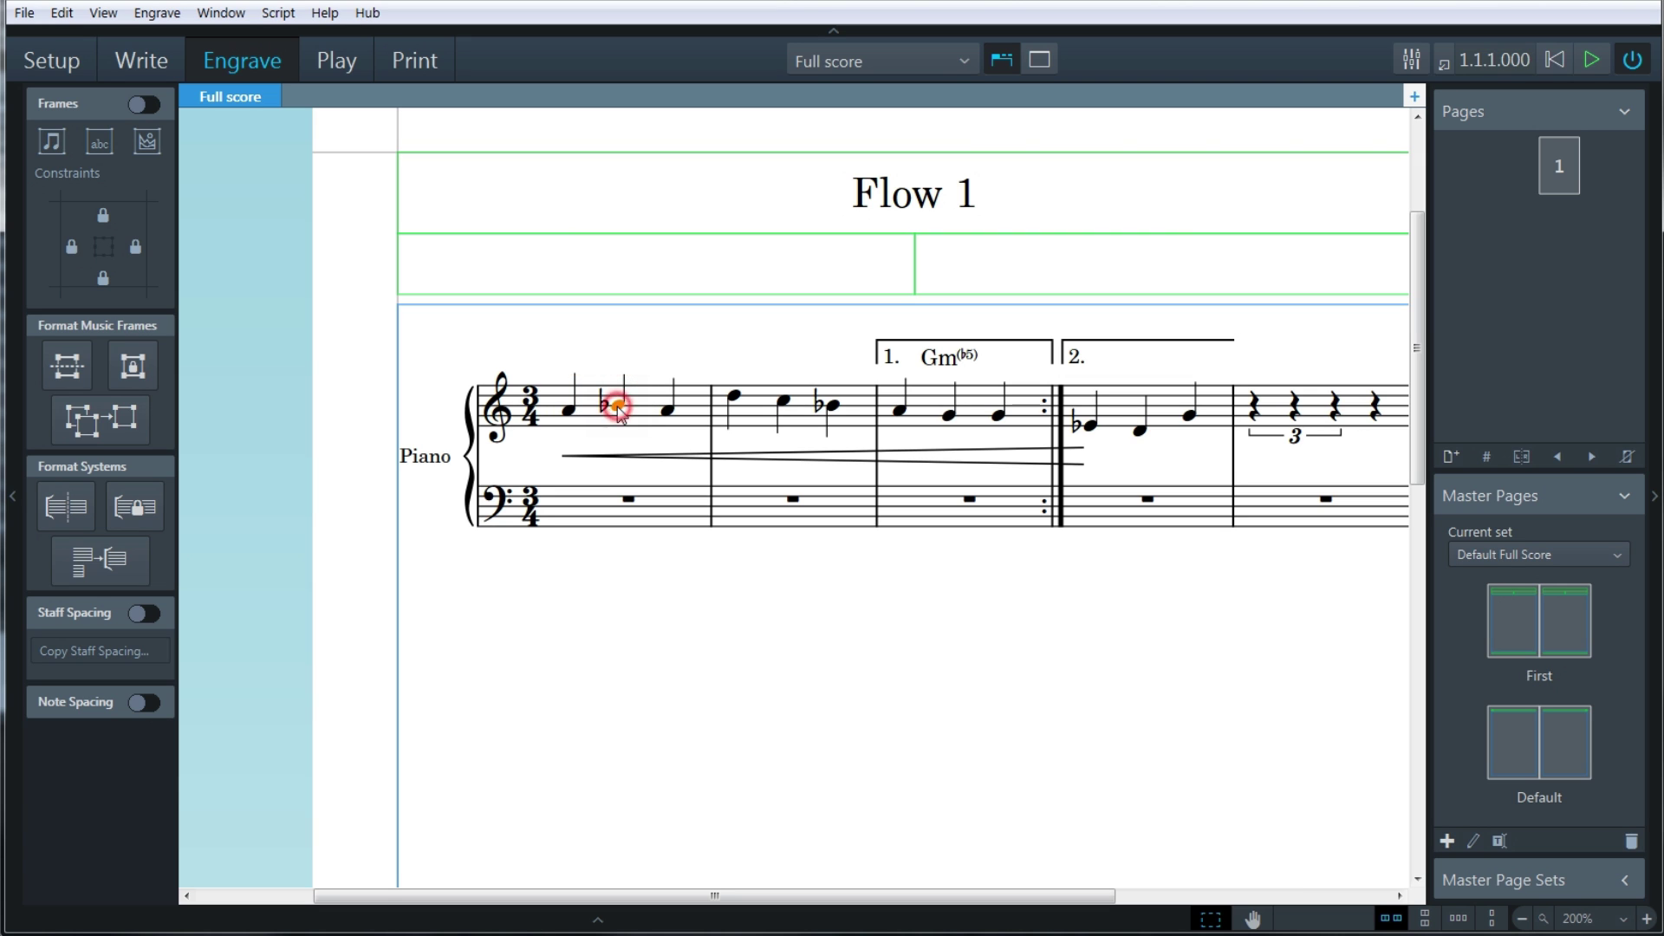
pyautogui.click(59, 513)
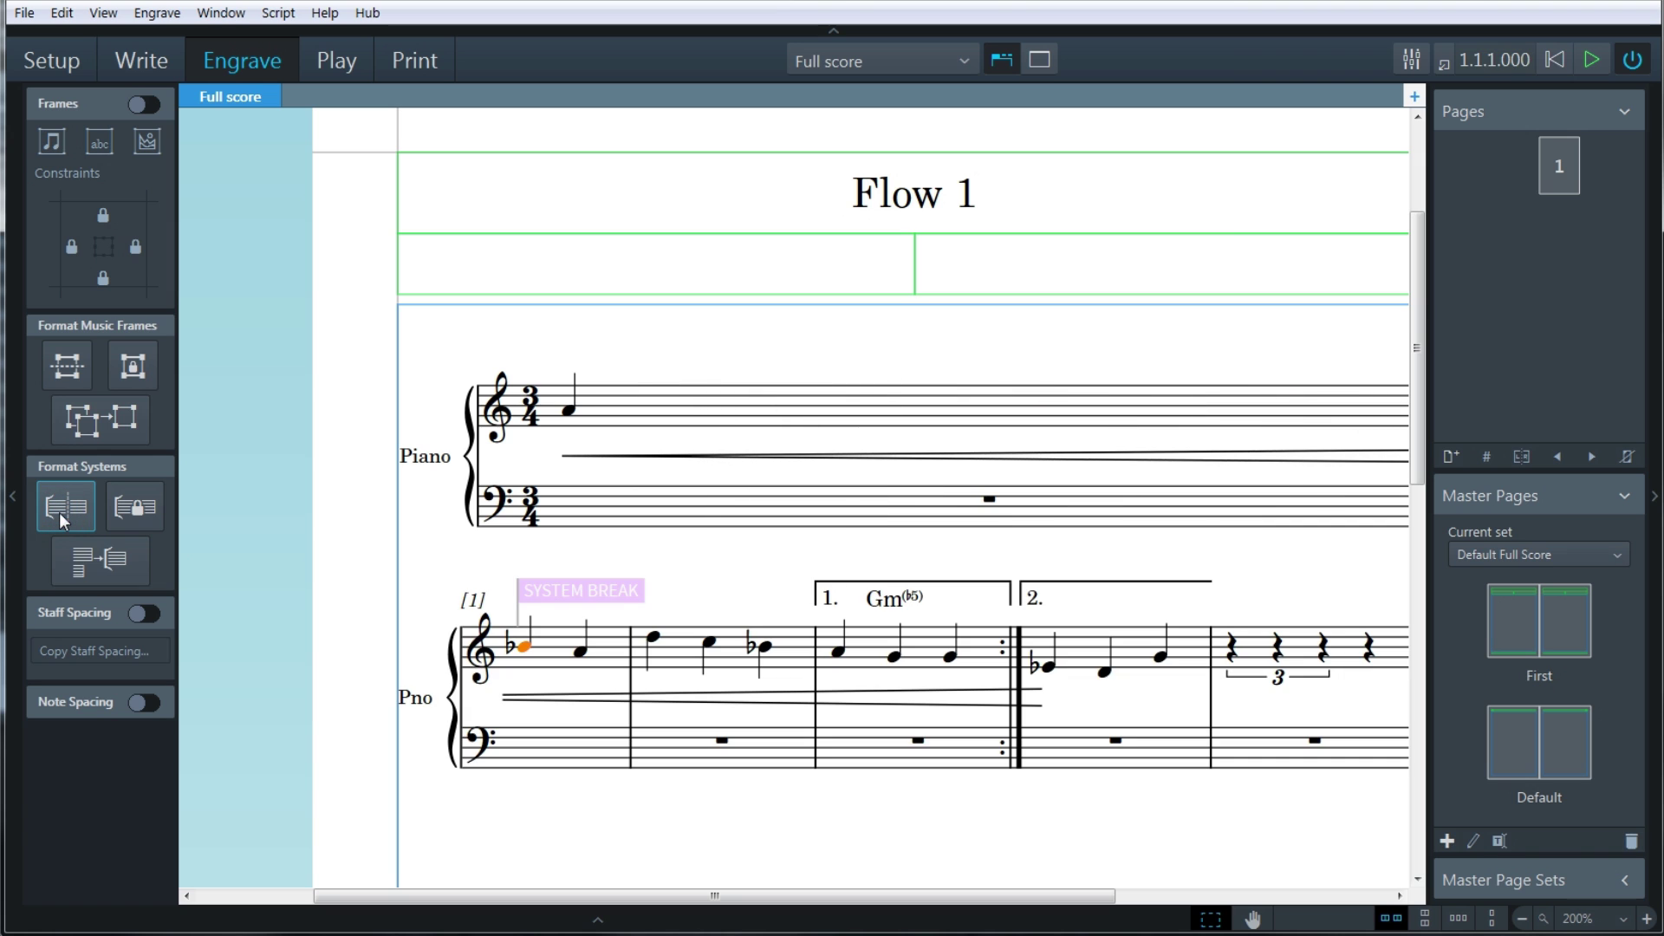
pyautogui.click(708, 655)
pyautogui.click(61, 13)
pyautogui.click(75, 35)
pyautogui.click(62, 13)
pyautogui.click(65, 31)
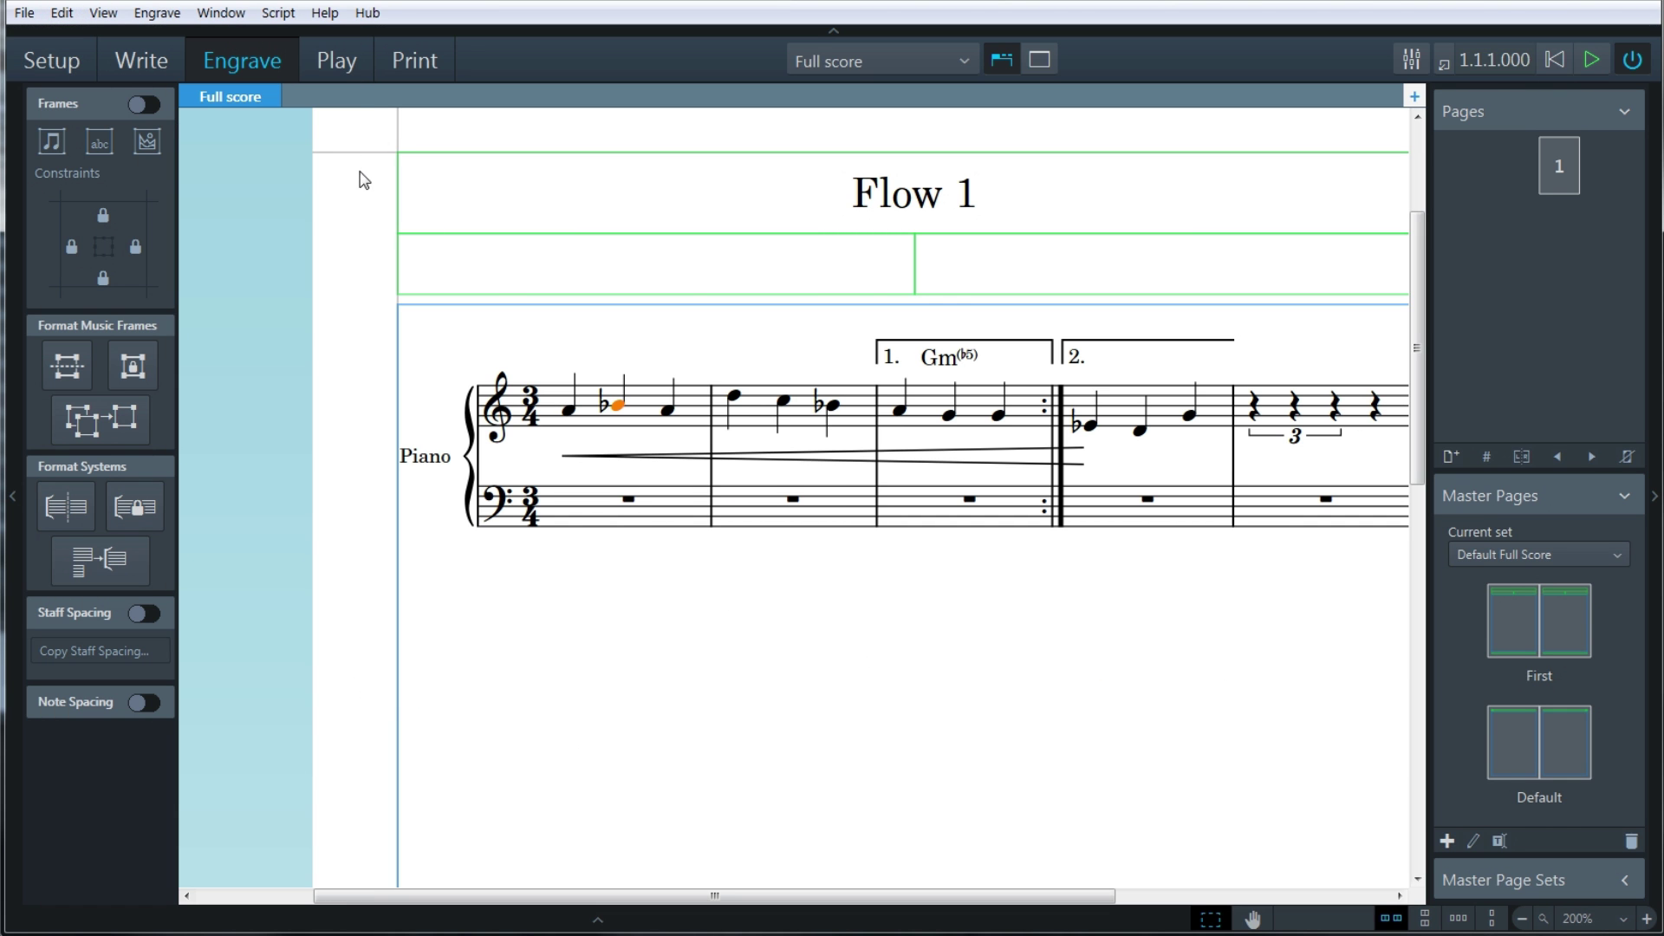
# Step: Play the score back twice, starting and stopping the transport, then switch to Print mode
pyautogui.click(337, 62)
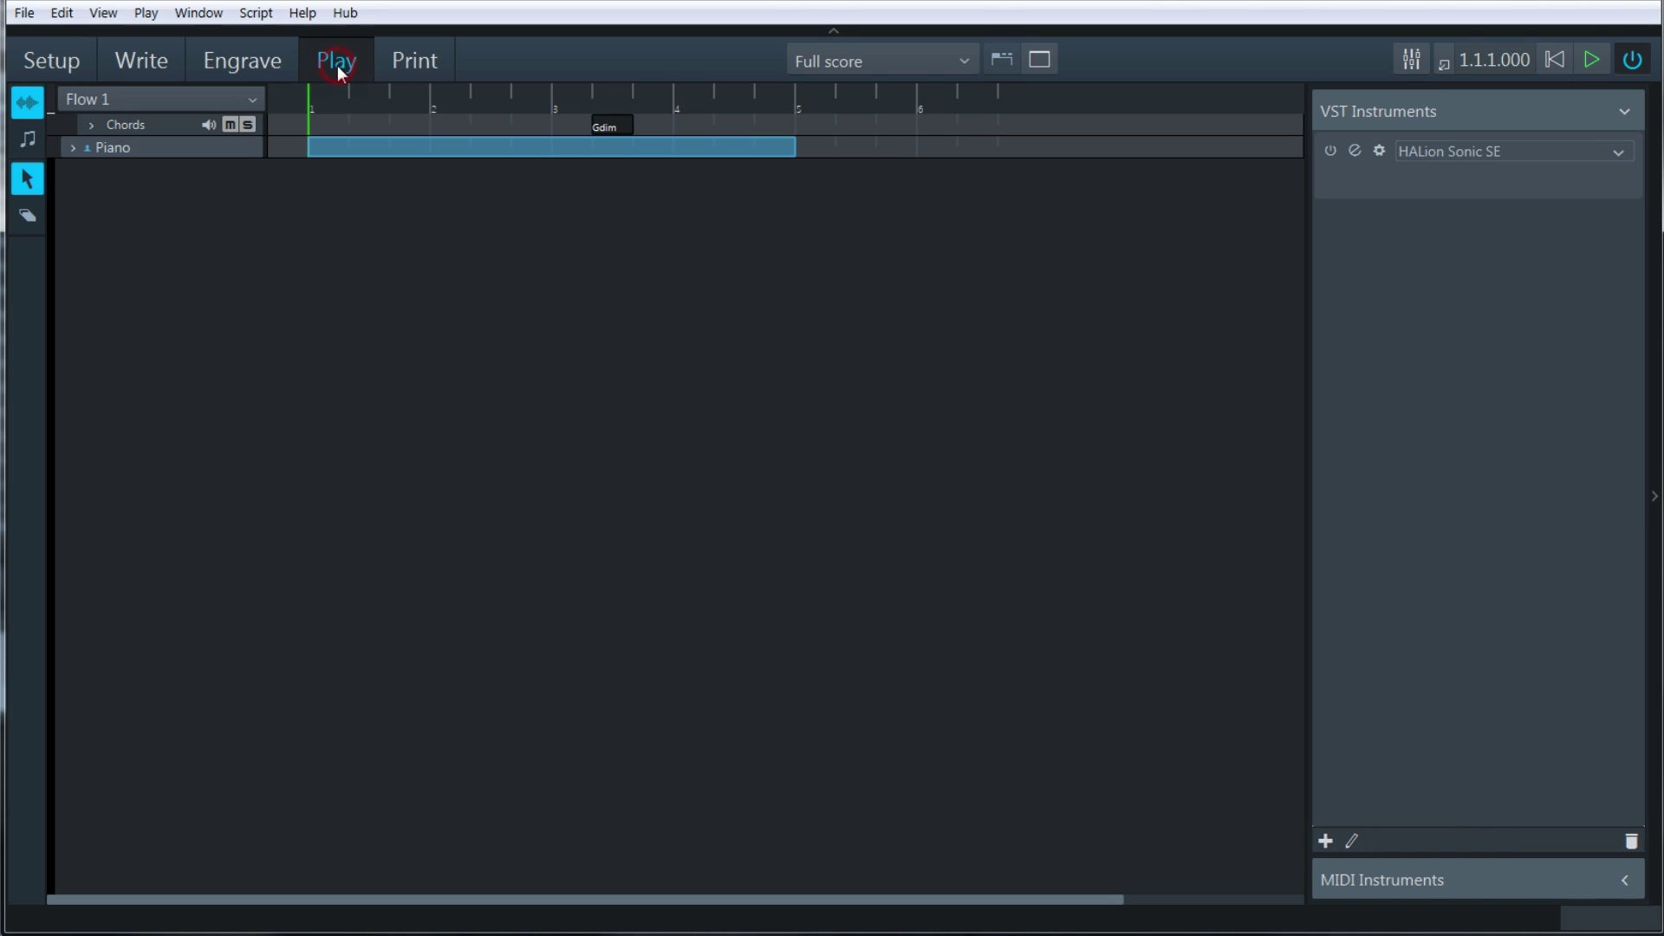
pyautogui.click(149, 63)
pyautogui.click(1593, 61)
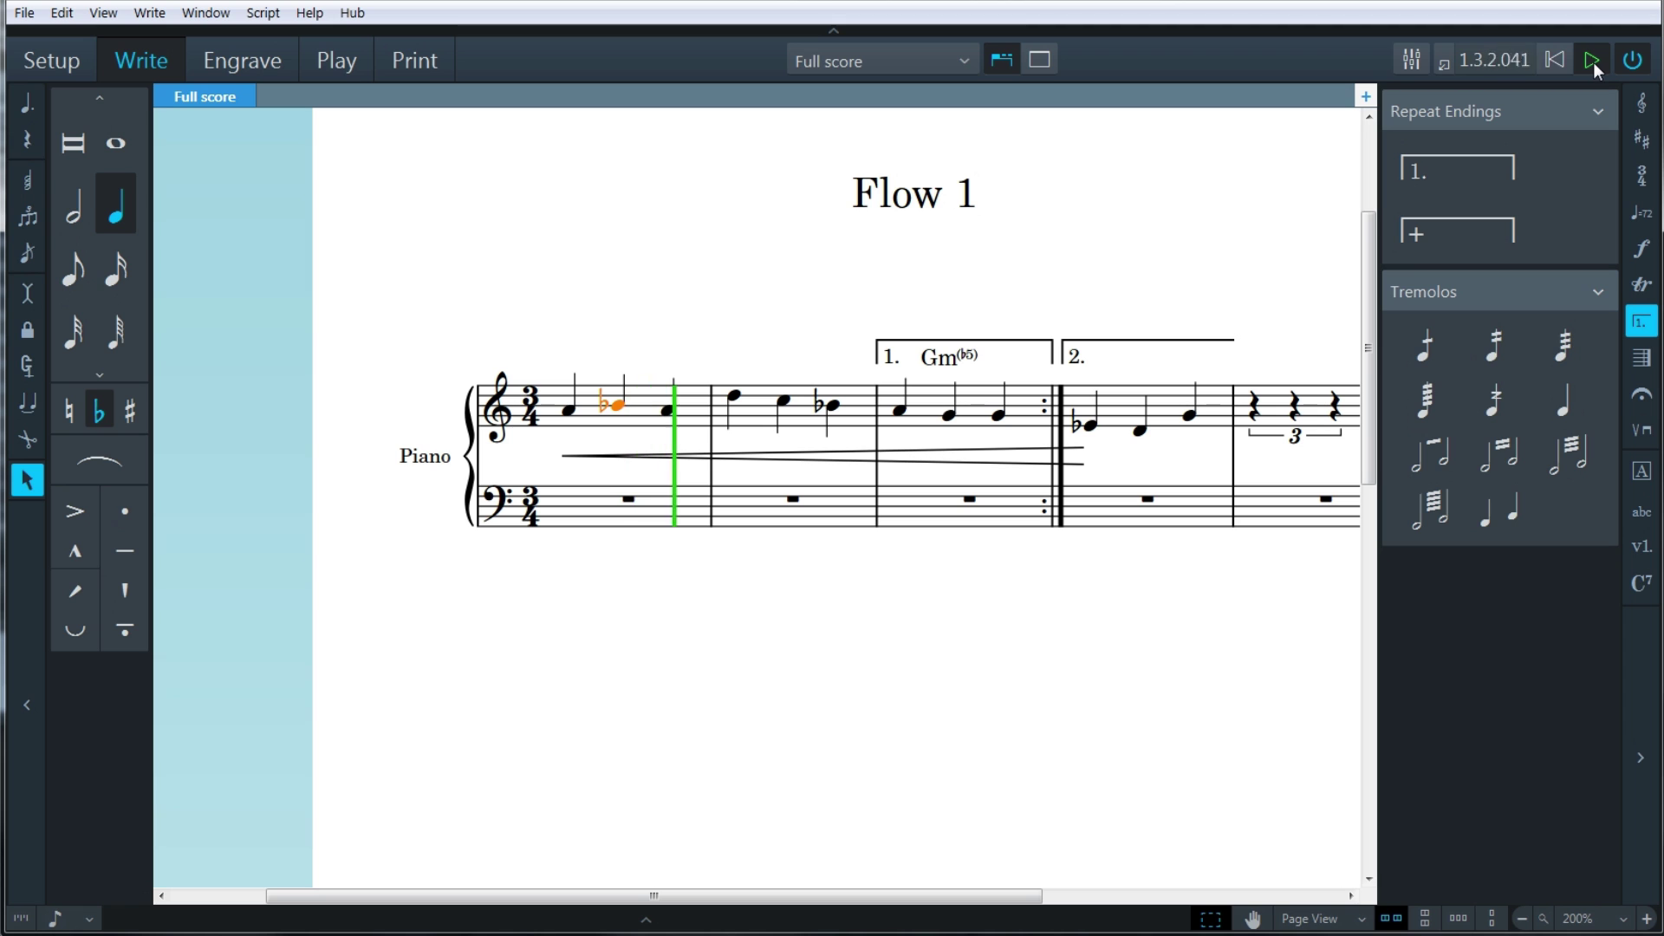
pyautogui.click(1593, 61)
pyautogui.click(332, 62)
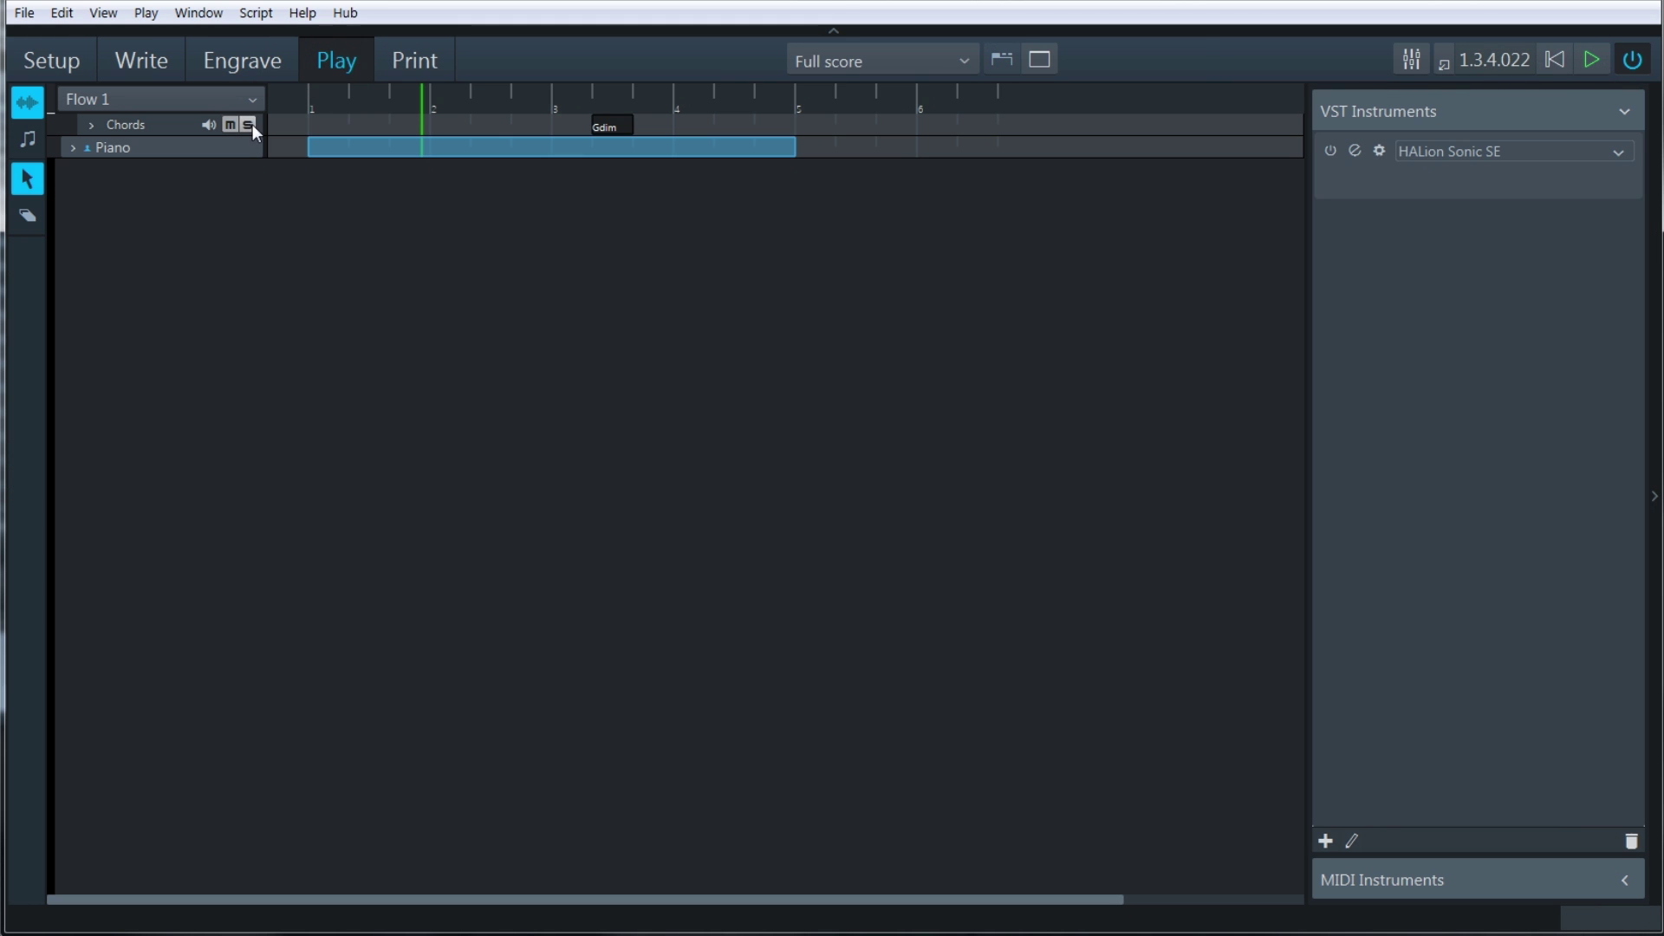
pyautogui.click(1592, 60)
pyautogui.click(1592, 61)
pyautogui.click(401, 66)
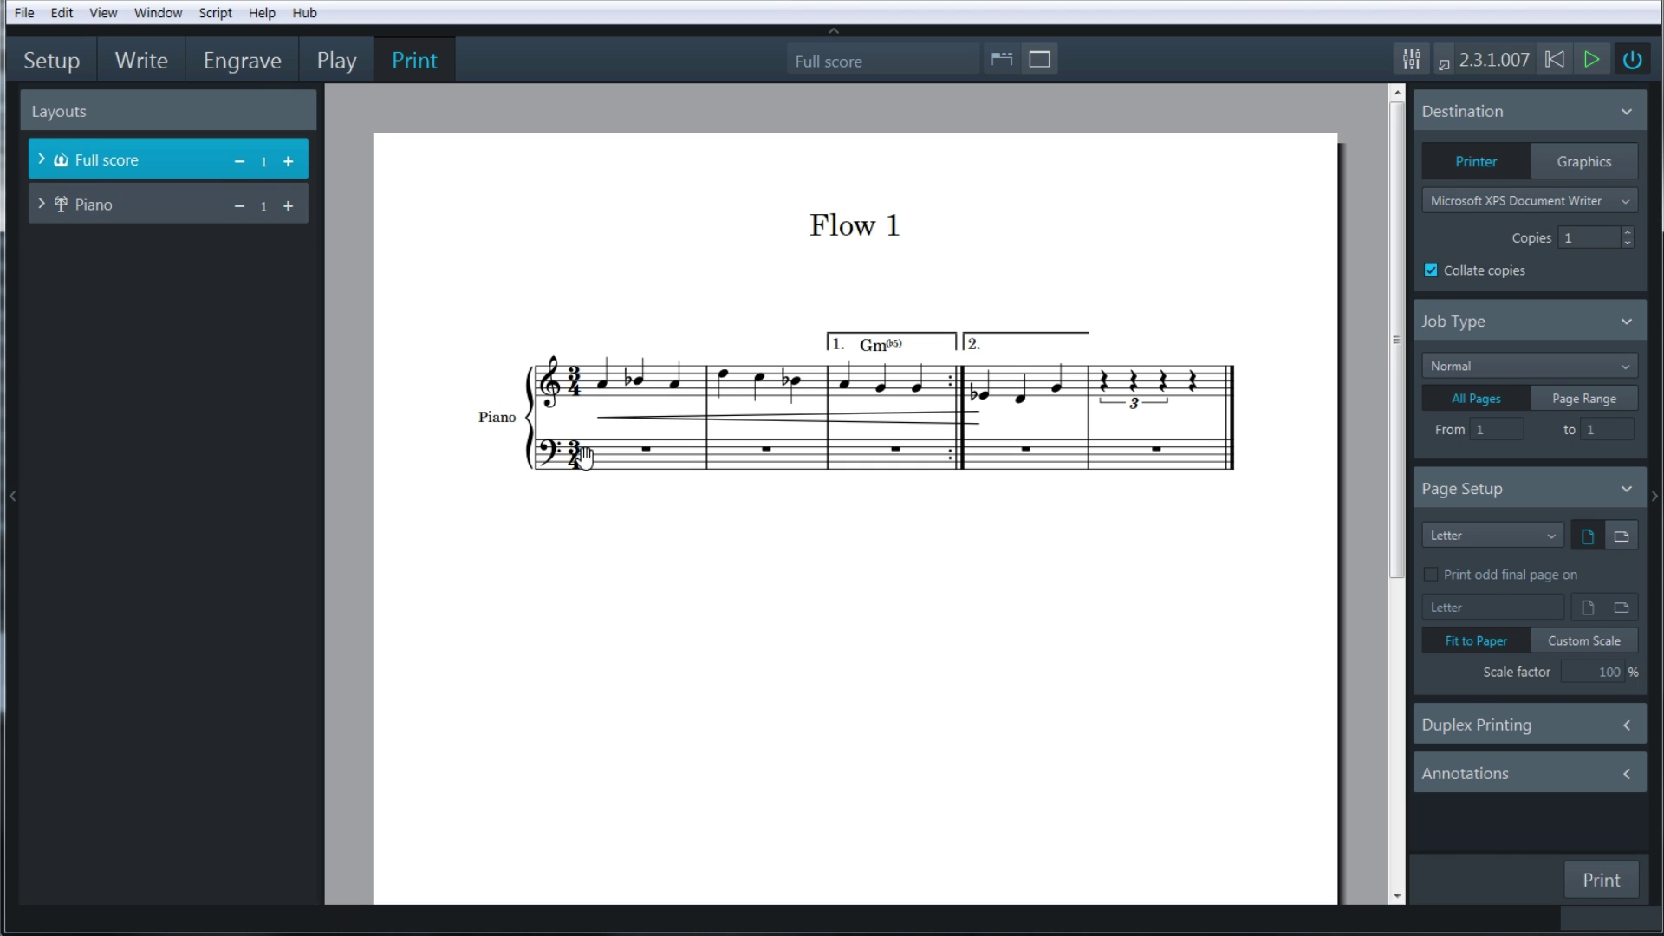
# Step: Select the Piano part layout and raise its print copy count to 4
pyautogui.click(117, 204)
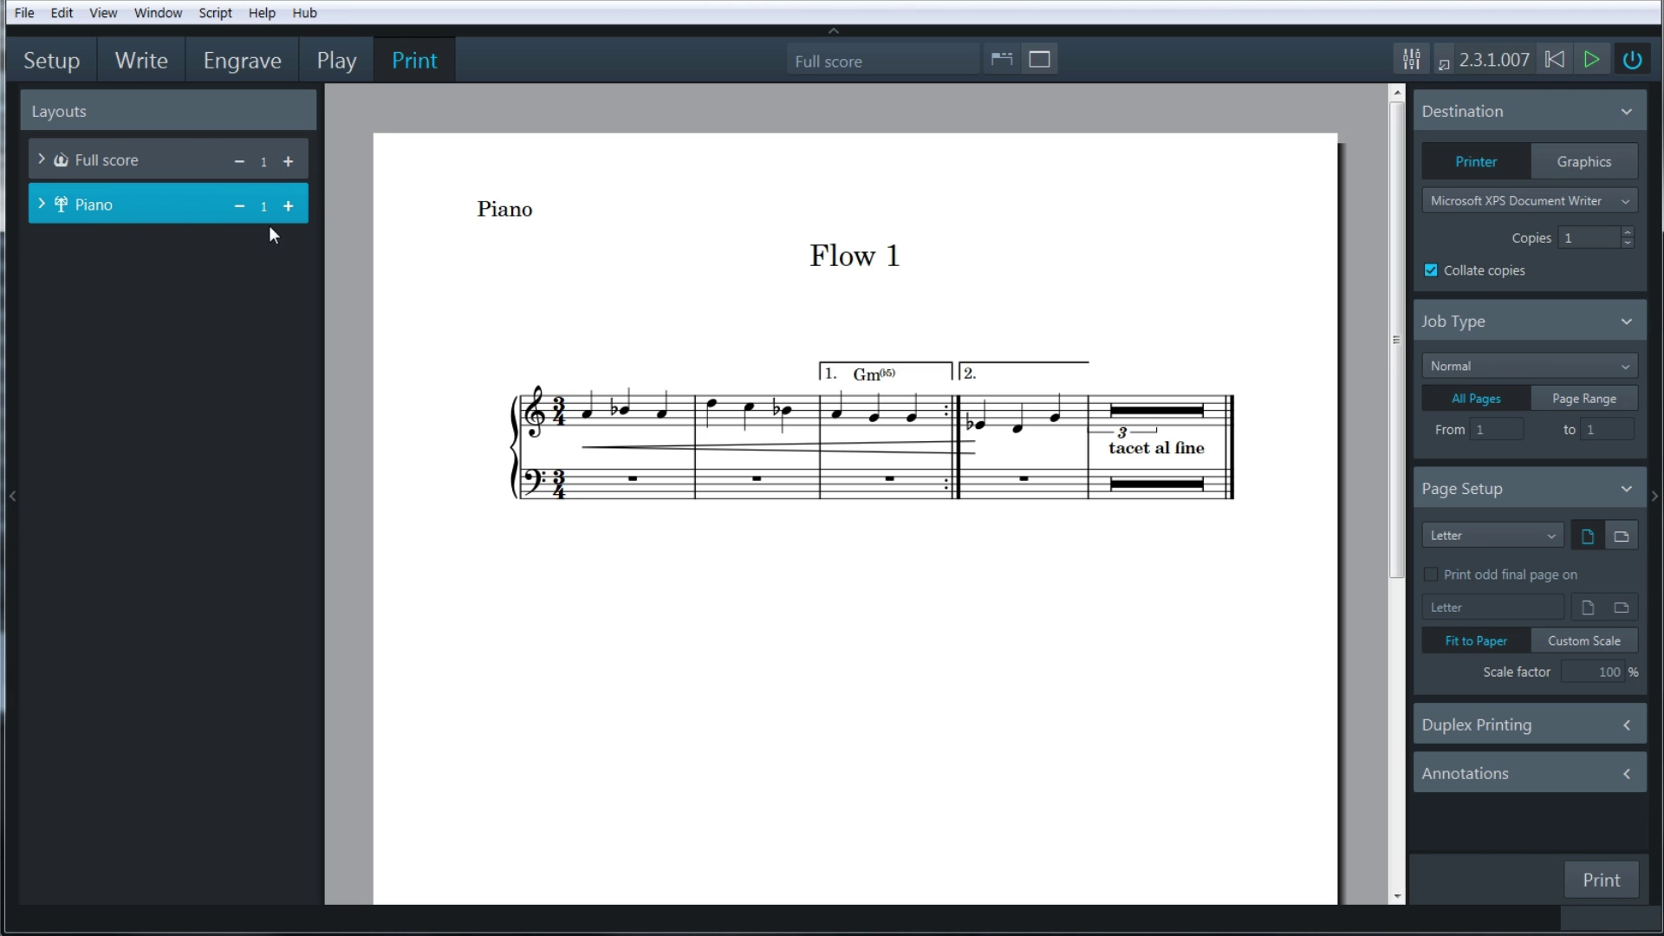
pyautogui.click(288, 206)
pyautogui.click(288, 206)
pyautogui.click(289, 206)
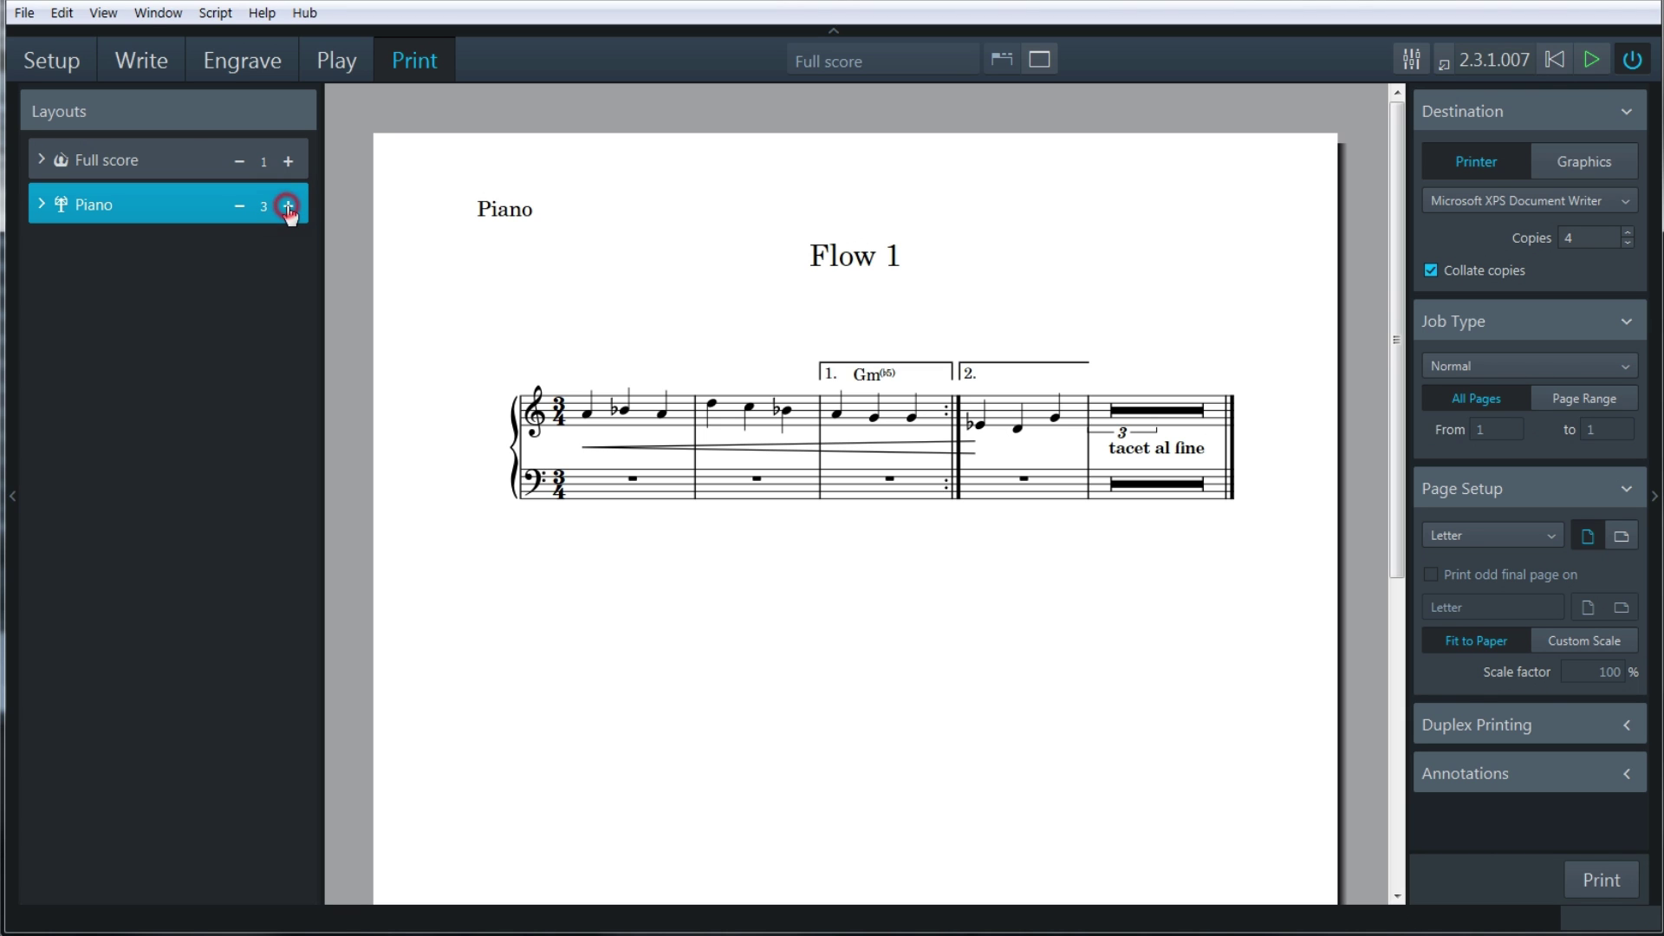